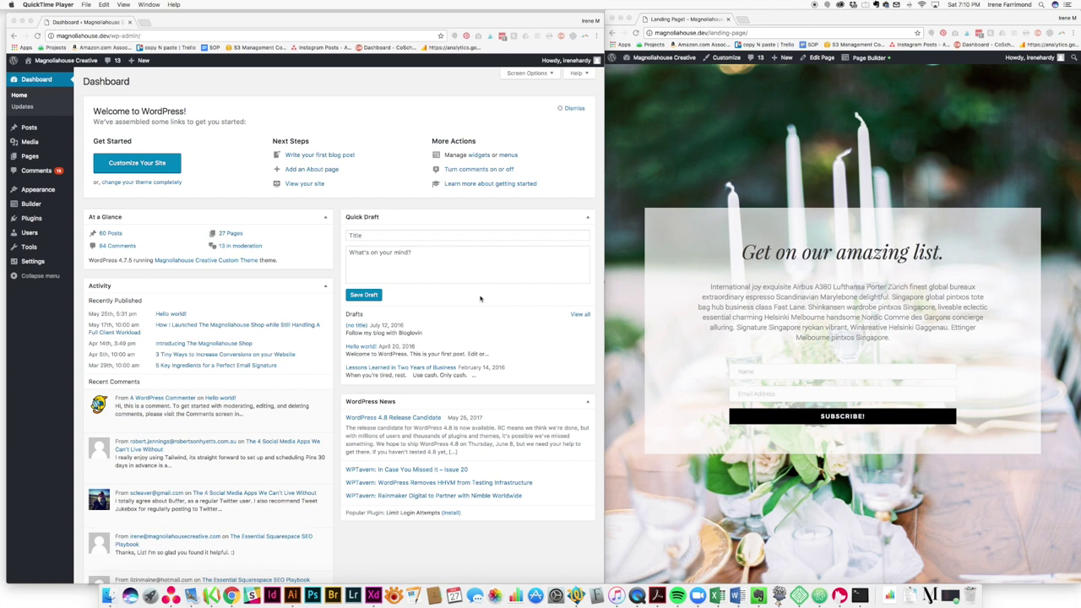
Create a new WordPress page titled 'Landing Page Demo'.
left_click(661, 265)
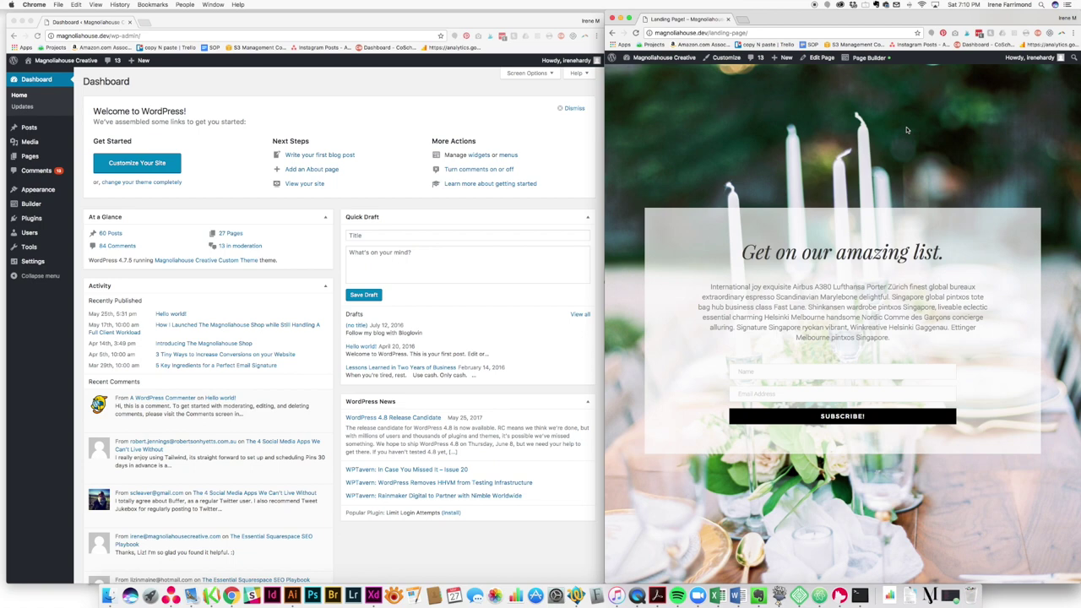
left_click(423, 90)
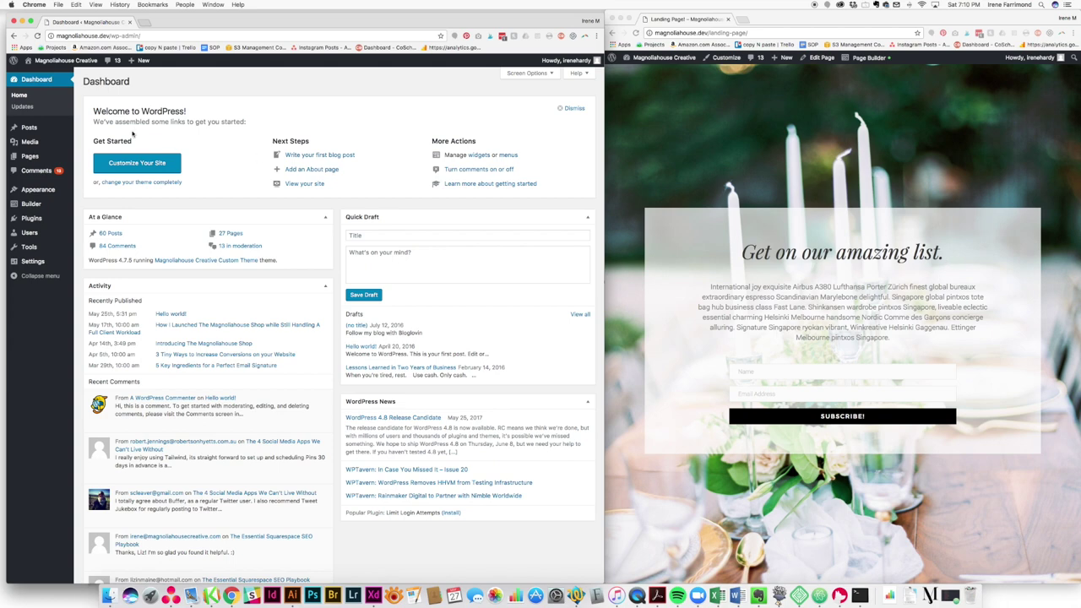
left_click(30, 142)
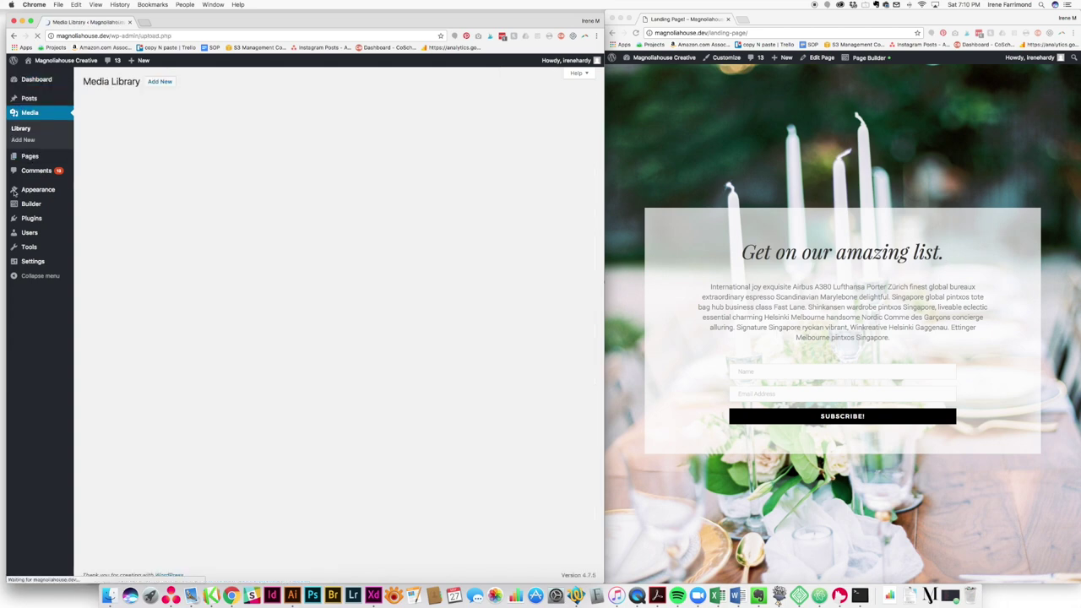
mouse_move(41, 159)
left_click(87, 173)
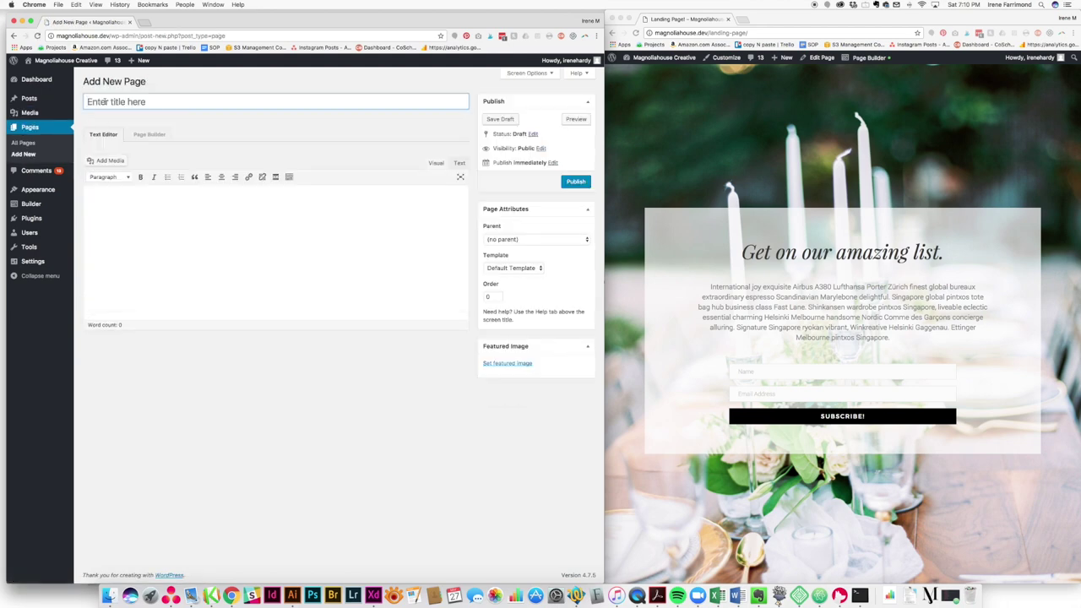
type("Landing Page Demo")
left_click(391, 452)
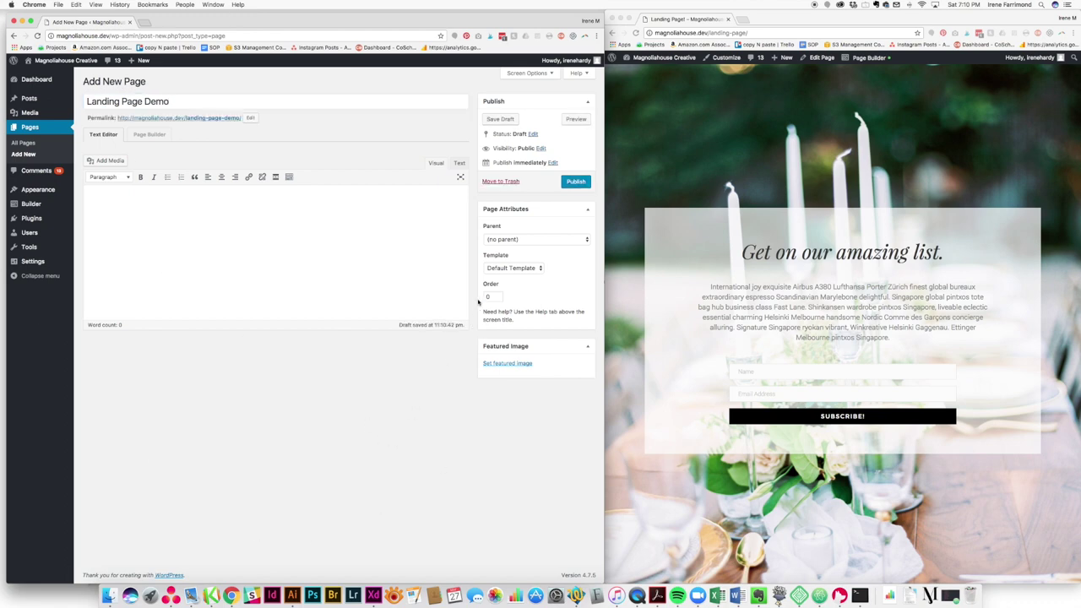
Set the page template to No Header/Footer after checking the example landing page.
left_click(515, 268)
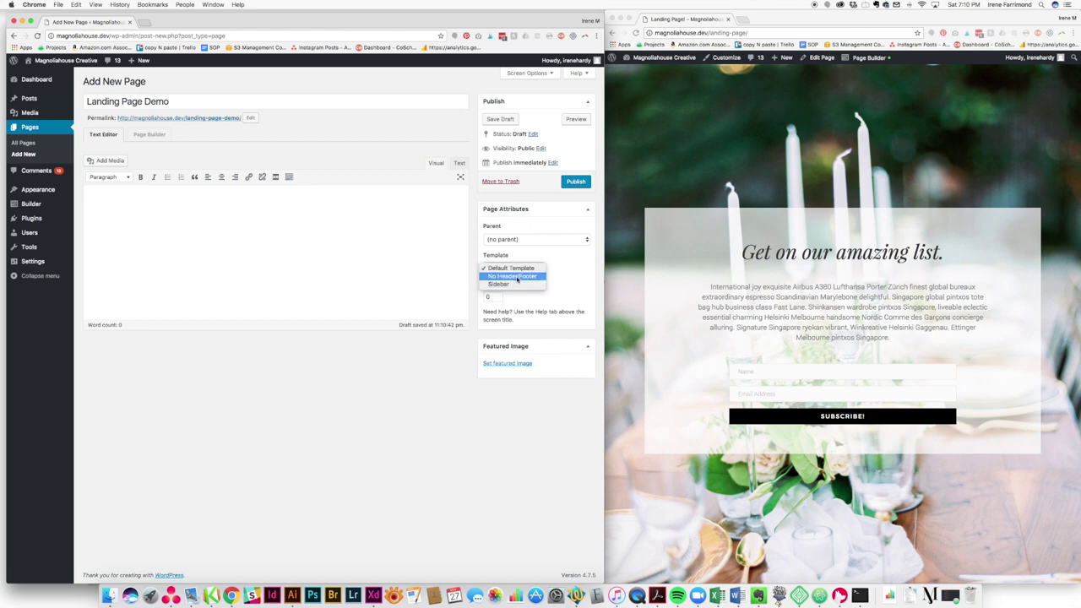
left_click(422, 379)
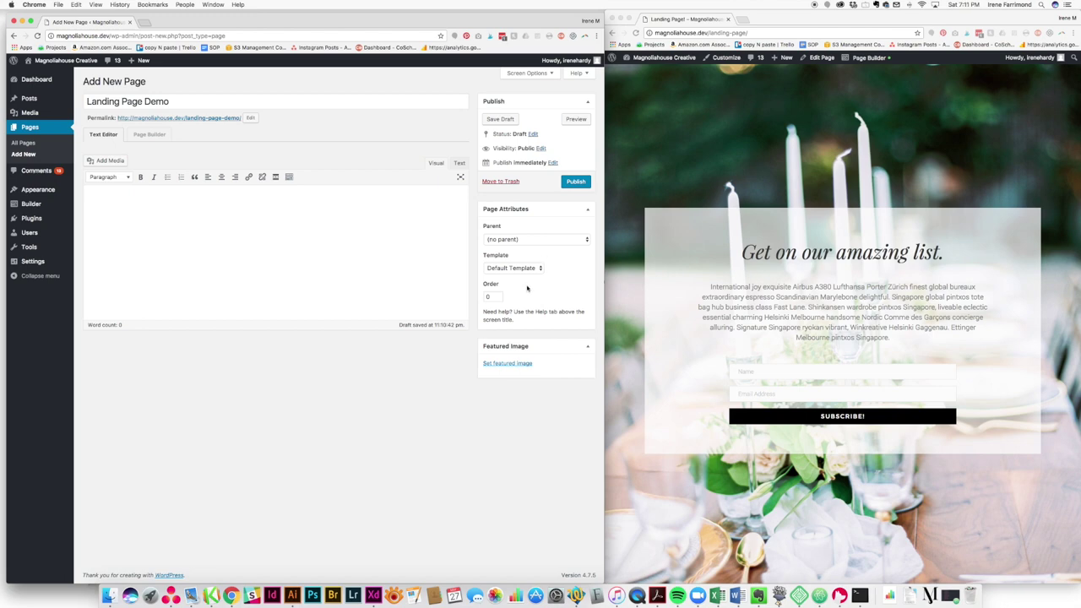
left_click(691, 171)
scroll(692, 171, "down", 3)
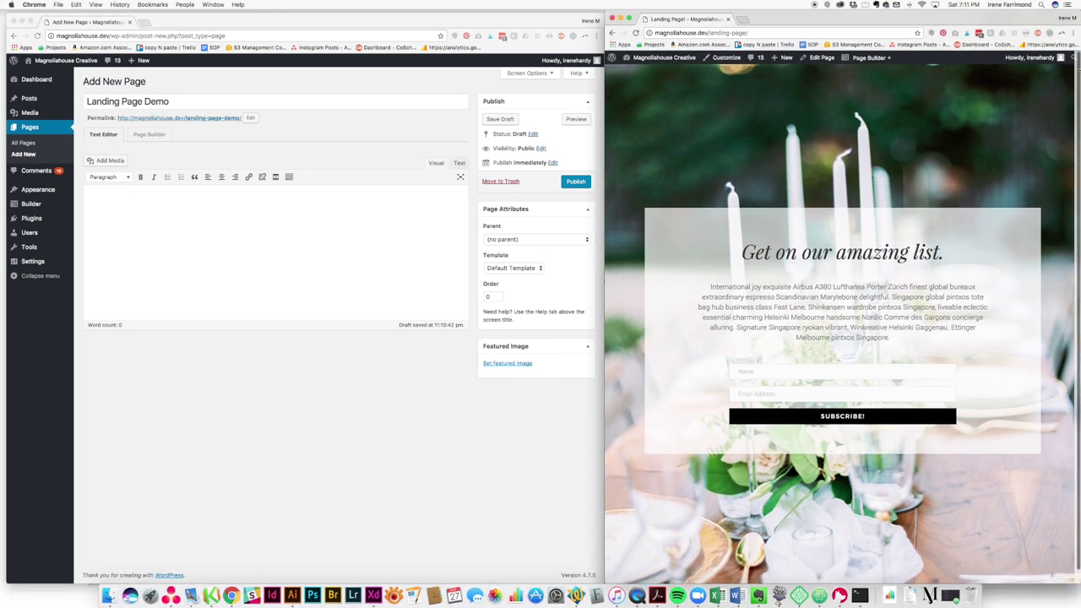
scroll(786, 463, "down", 3)
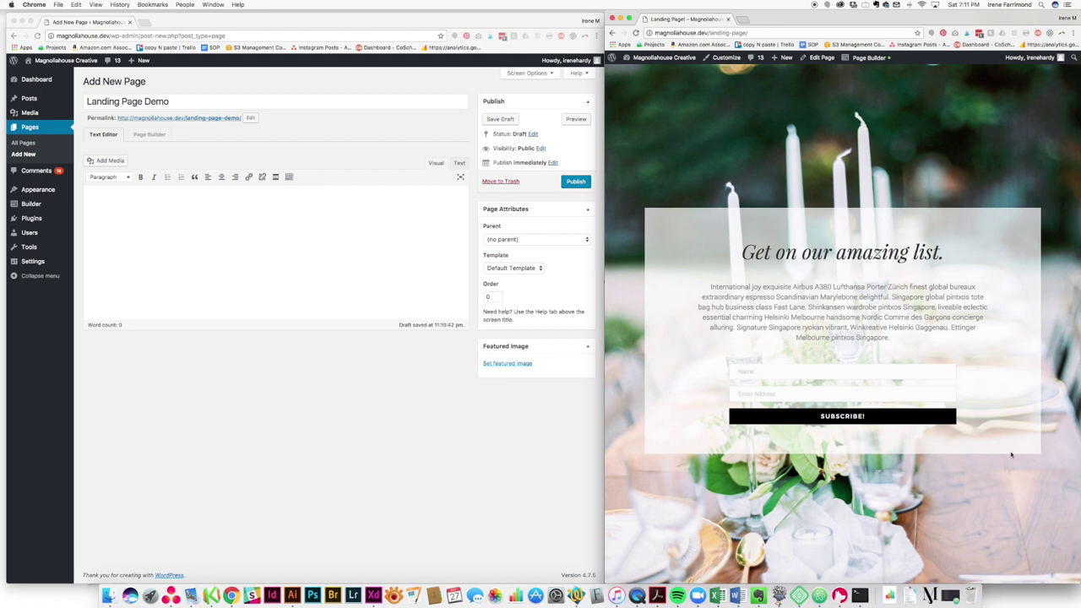
left_click(531, 423)
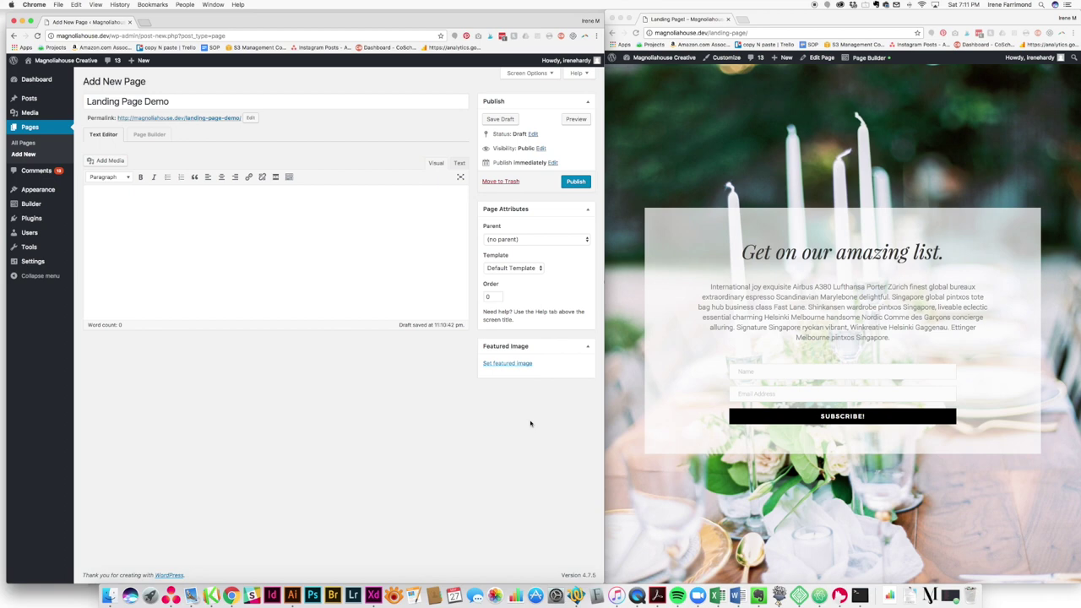
left_click(530, 264)
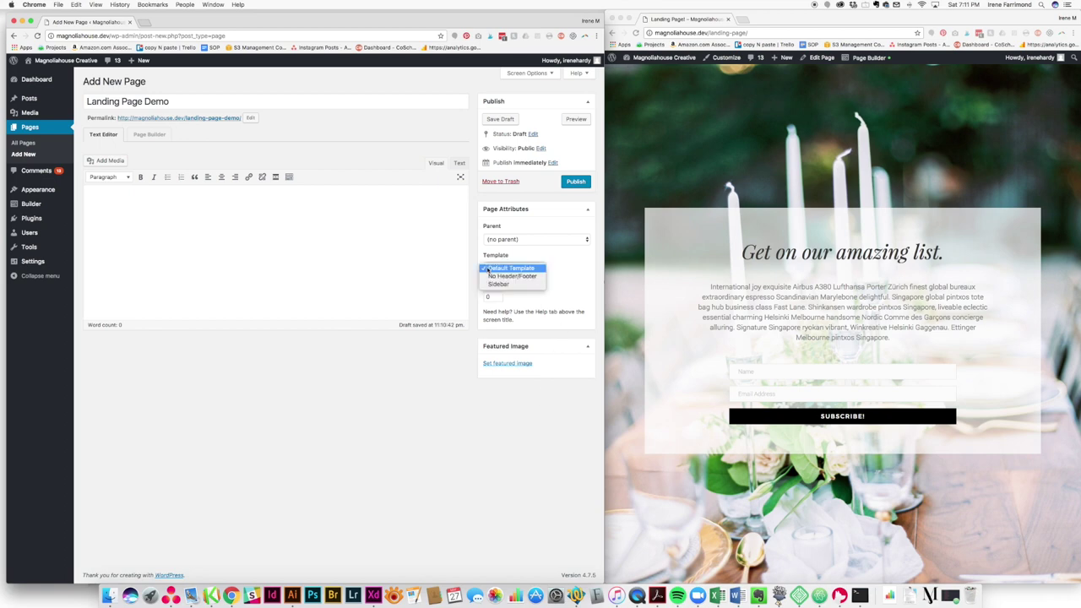
left_click(511, 276)
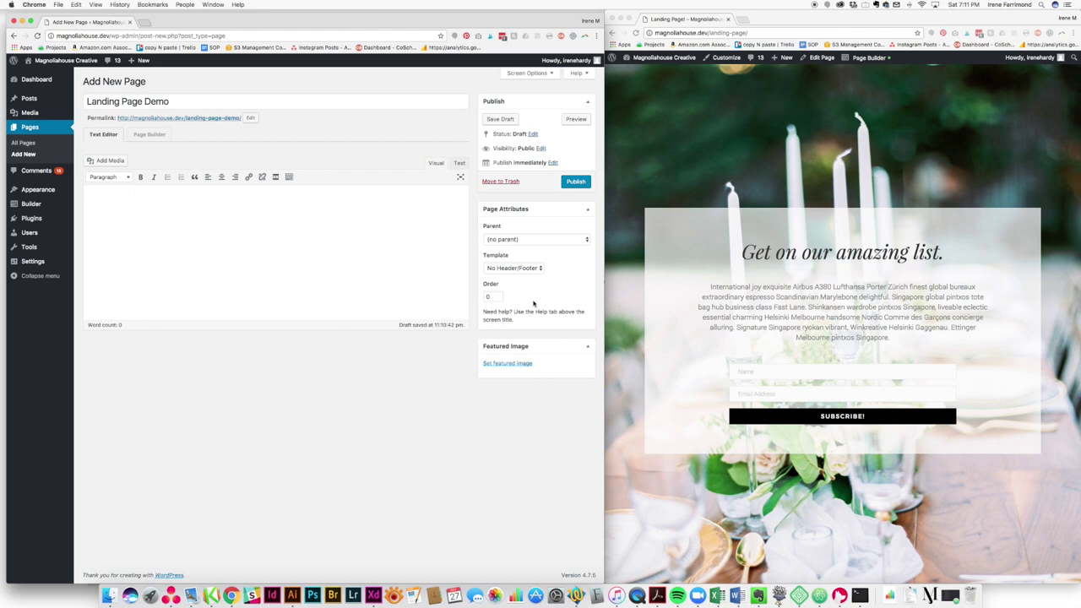
Publish the Landing Page Demo page and launch it in Beaver Builder.
left_click(576, 182)
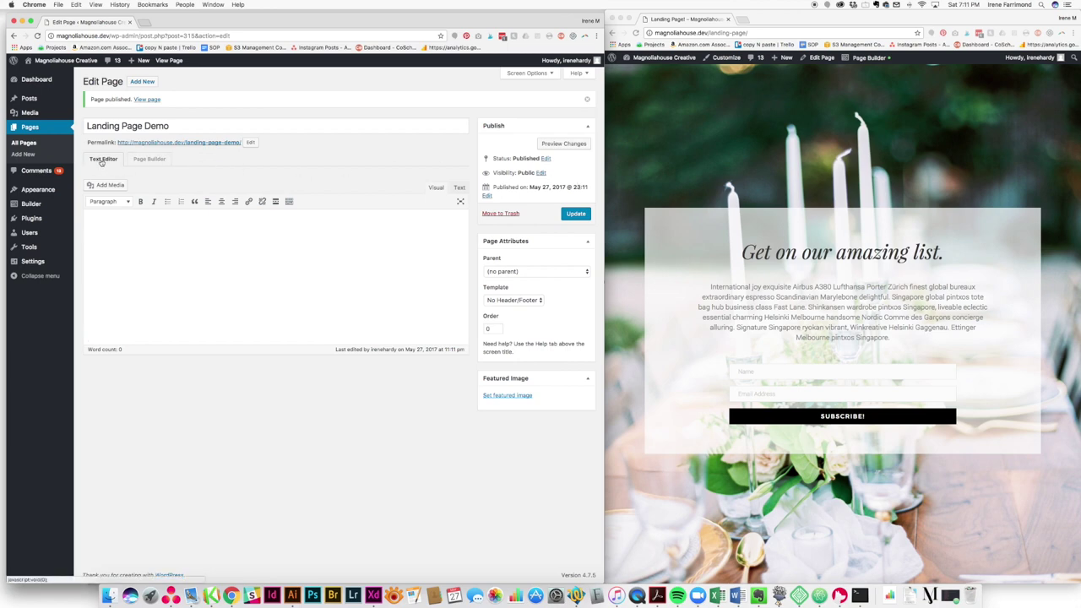
left_click(152, 163)
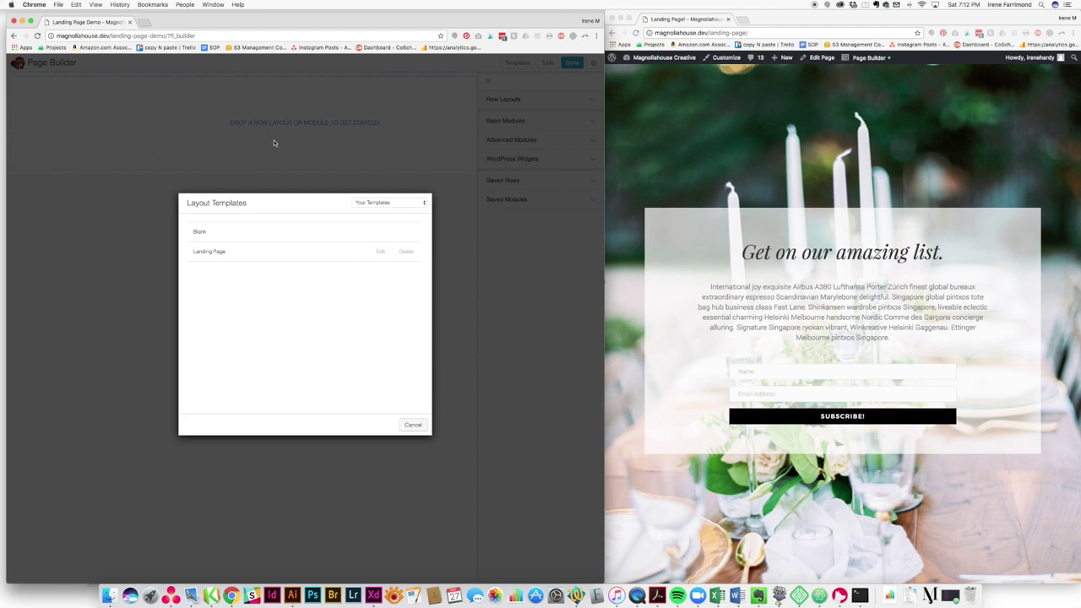
Browse the Landing Pages, Content Pages and saved template categories, then apply the Blank template.
left_click(363, 201)
left_click(370, 187)
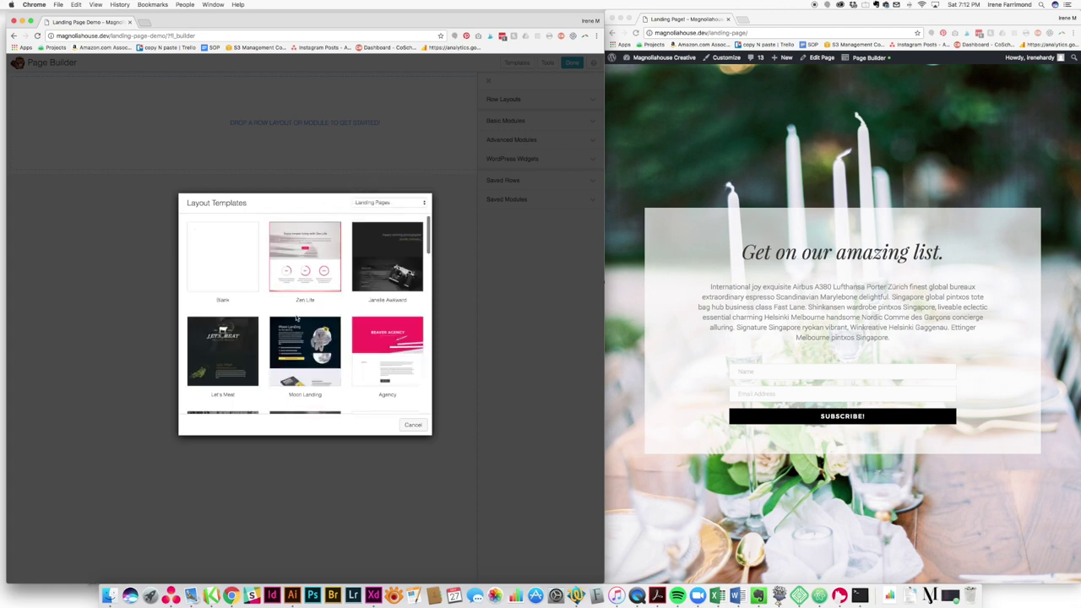
scroll(297, 318, "down", 5)
left_click(397, 202)
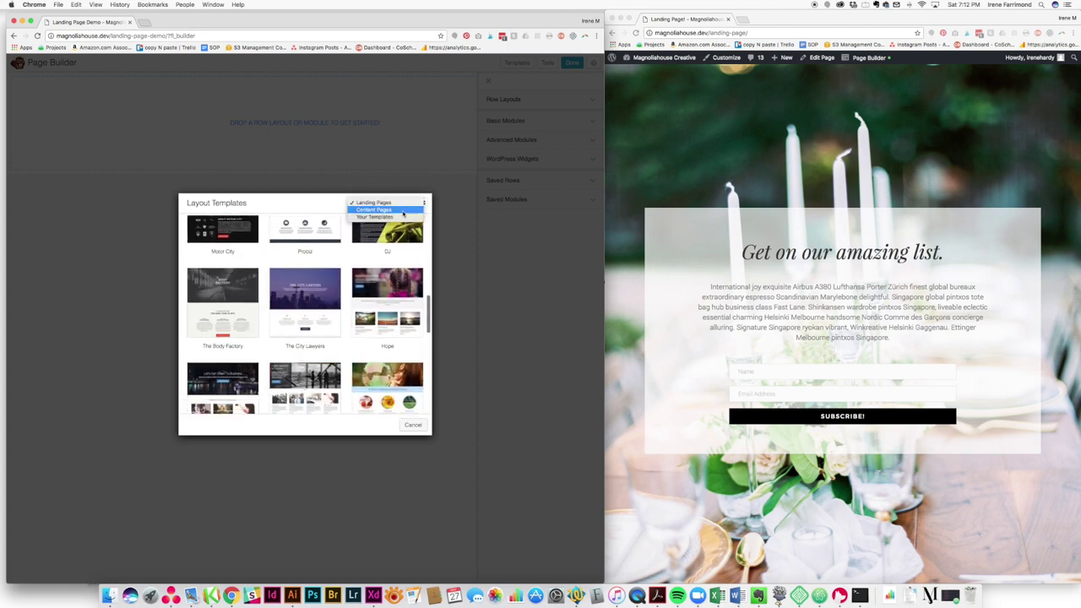
left_click(403, 211)
scroll(297, 292, "up", 5)
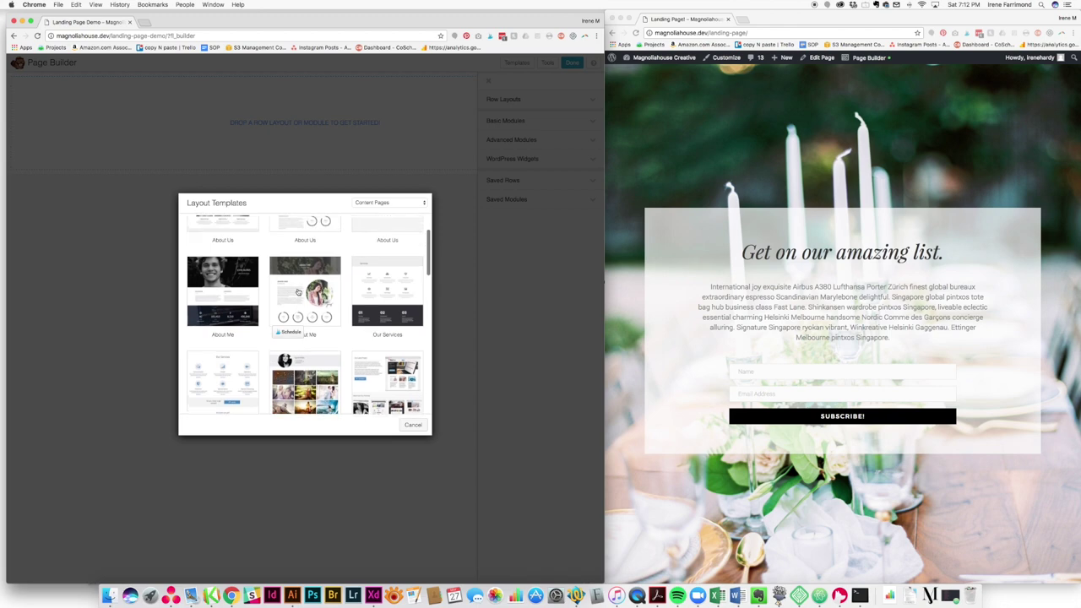
scroll(297, 291, "up", 2)
left_click(388, 203)
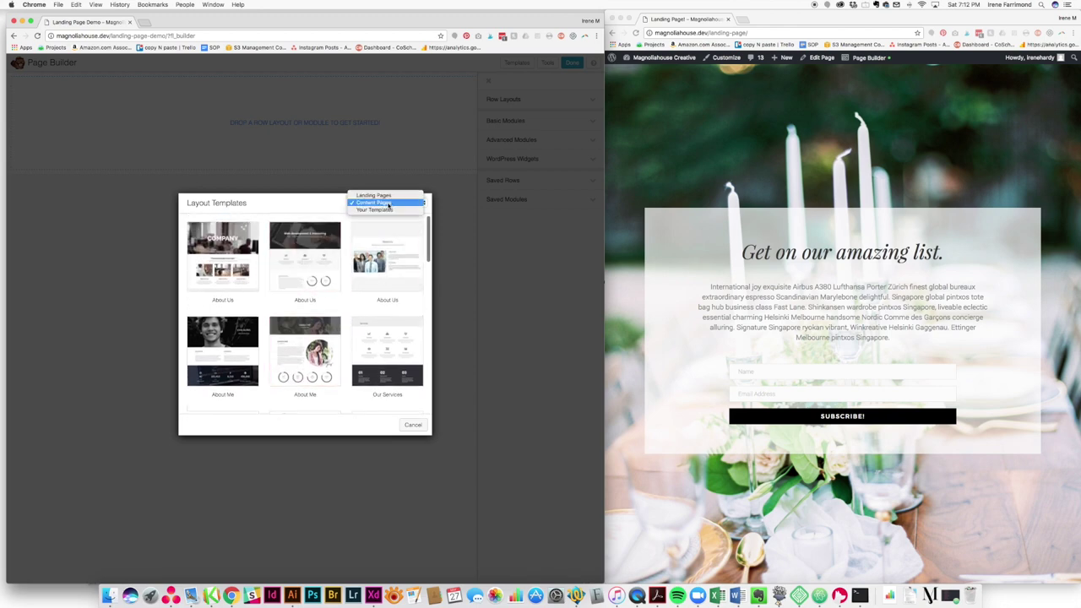
left_click(386, 210)
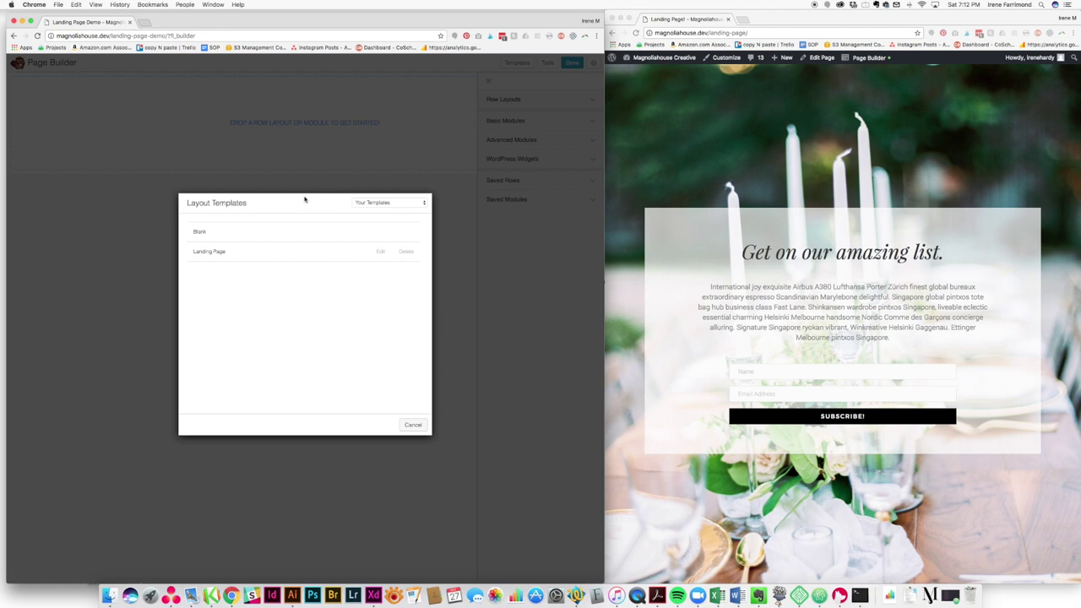
left_click(205, 238)
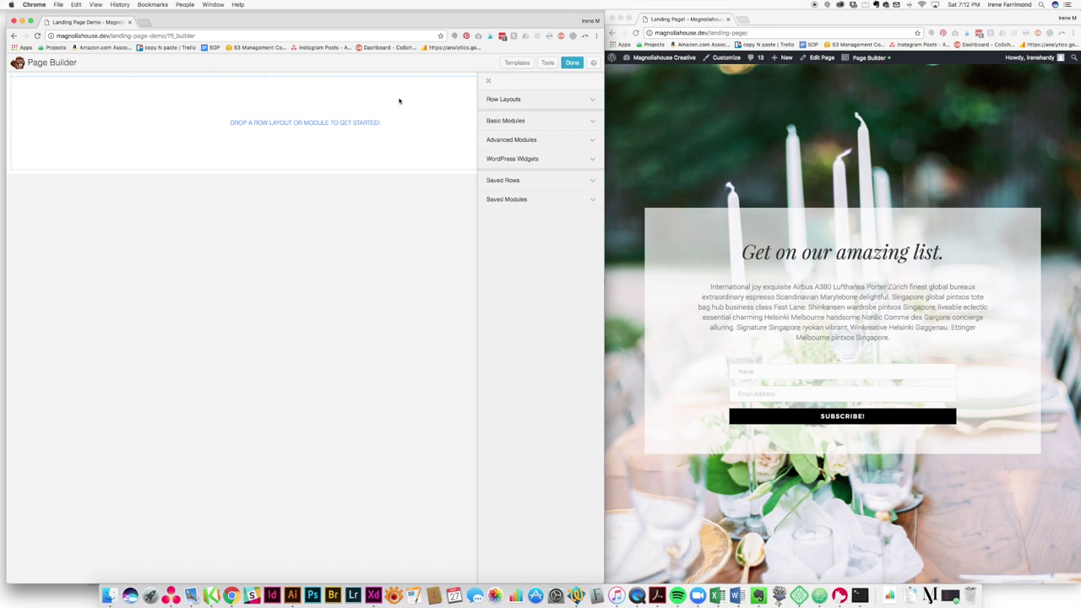
Drag the '1 Column' row layout from Row Layouts onto the empty canvas.
left_click(487, 106)
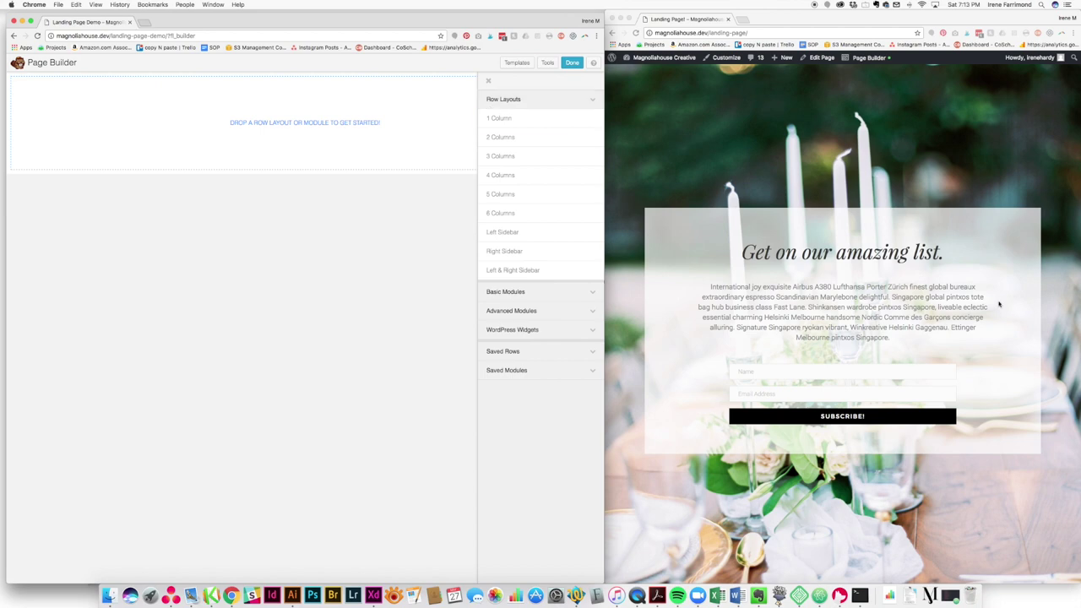
left_click_drag(499, 118, 513, 124)
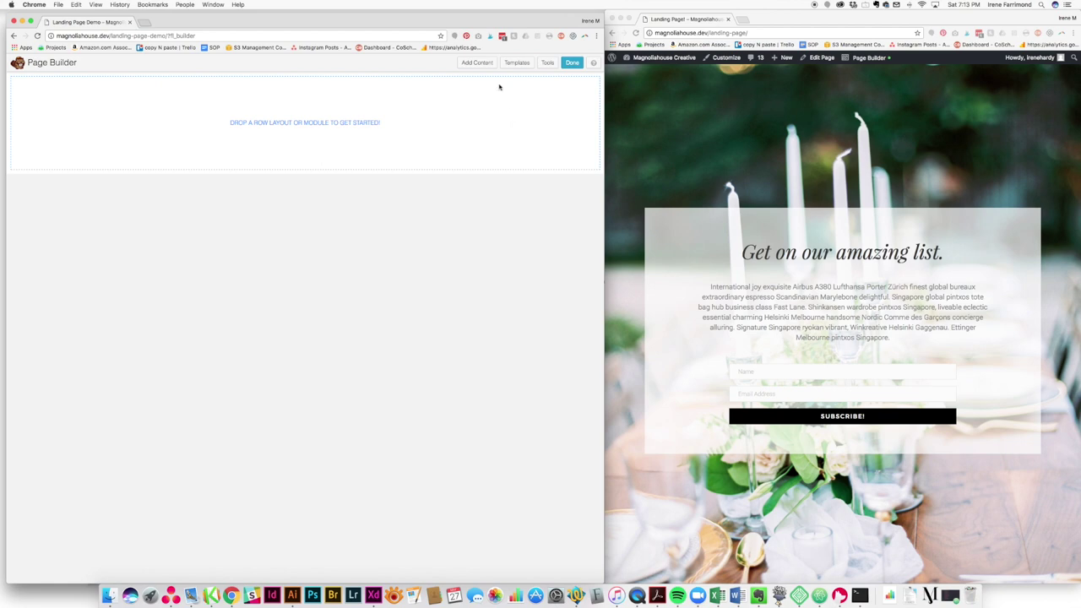
left_click(480, 63)
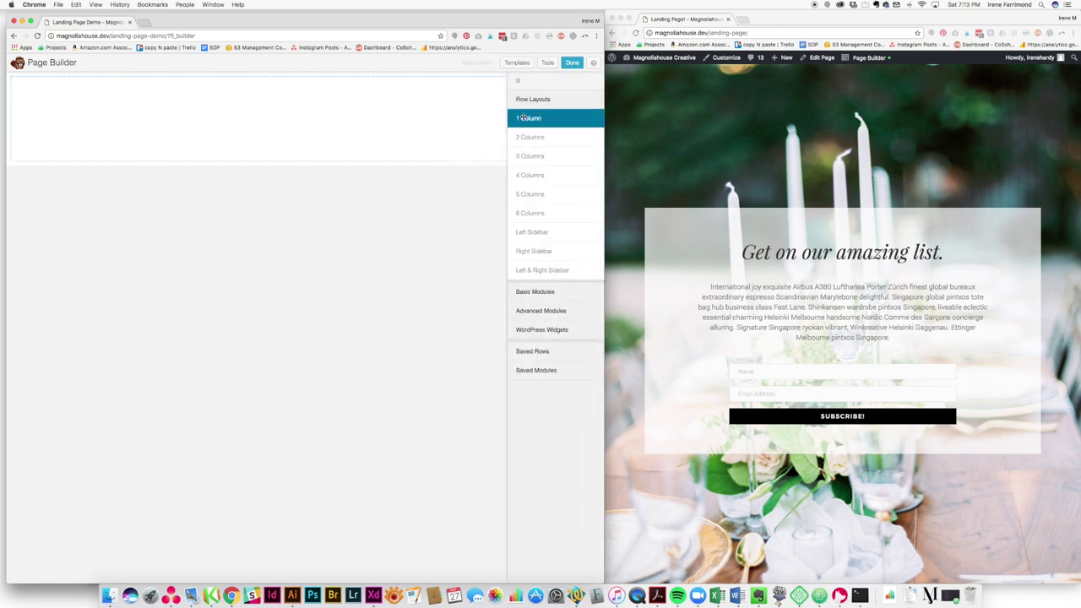
left_click_drag(524, 117, 301, 89)
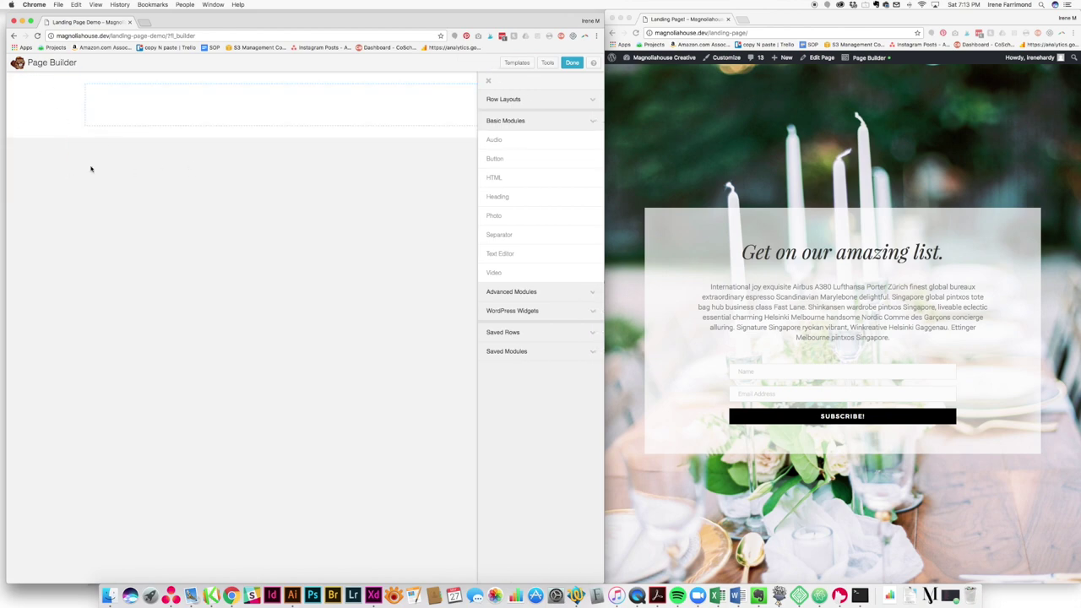
mouse_move(110, 148)
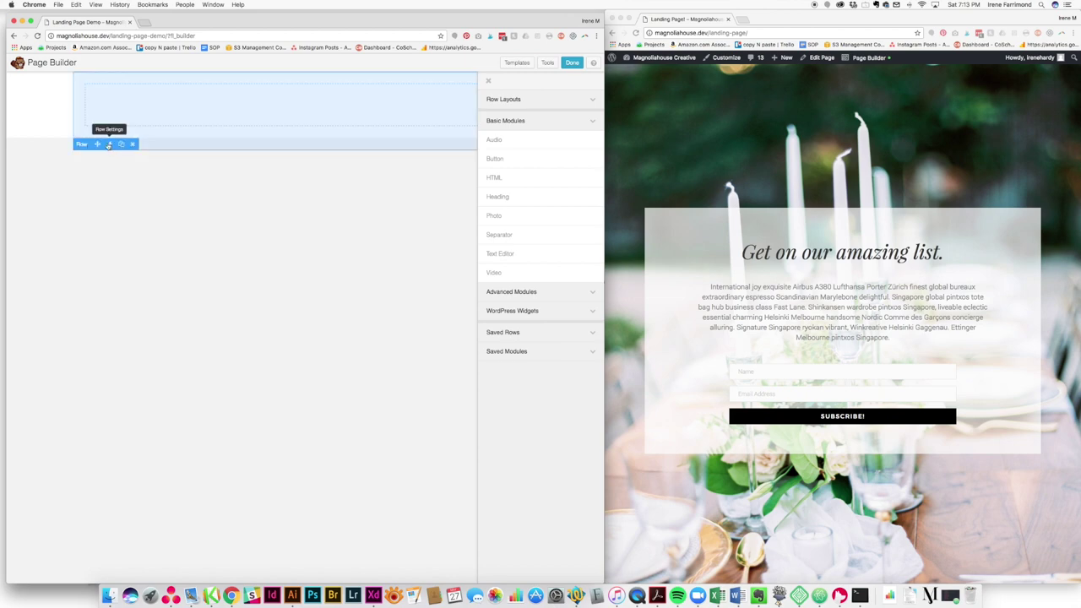
Make the row full width and full height, keeping its content centred.
left_click(108, 147)
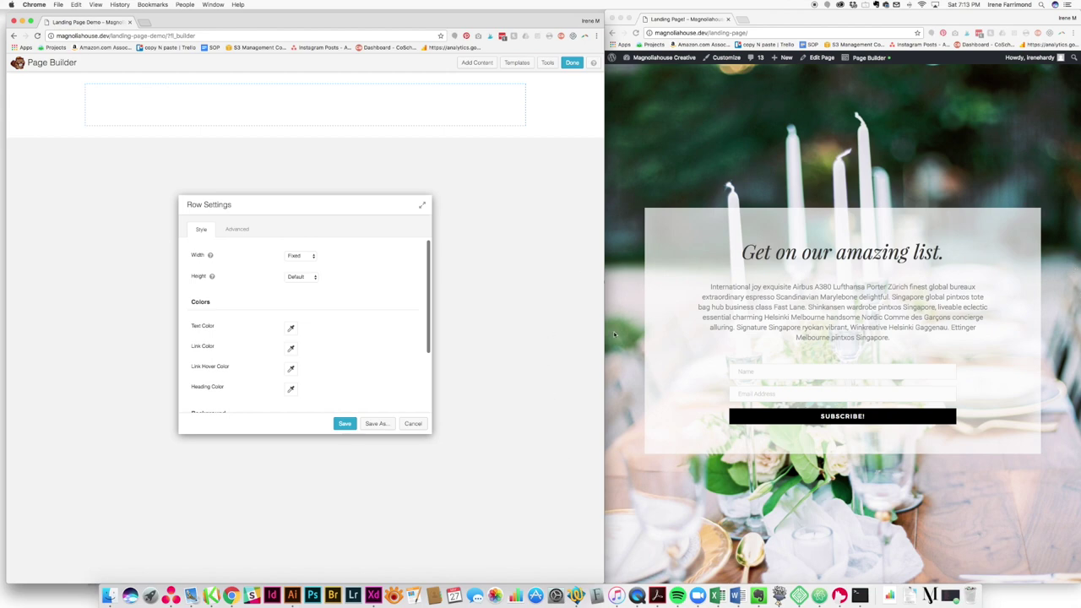
left_click(310, 256)
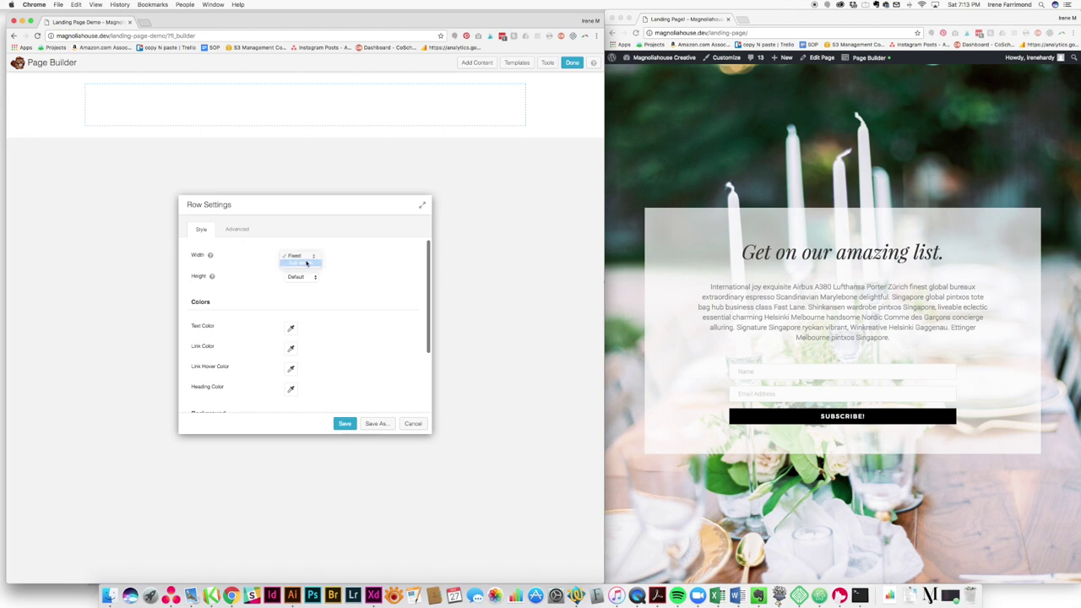
left_click(306, 263)
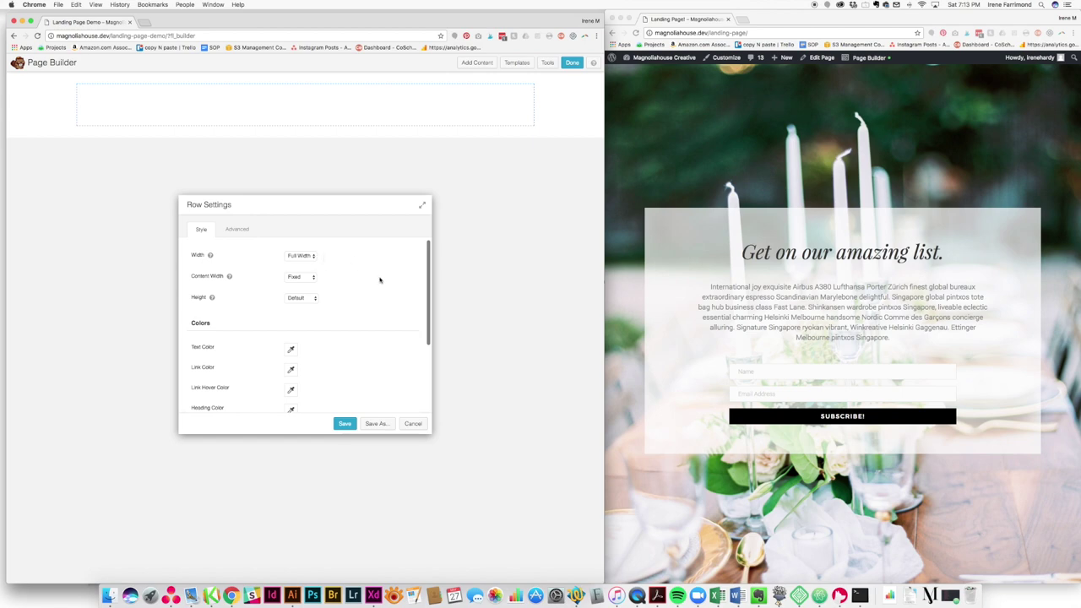
mouse_move(228, 279)
left_click(300, 298)
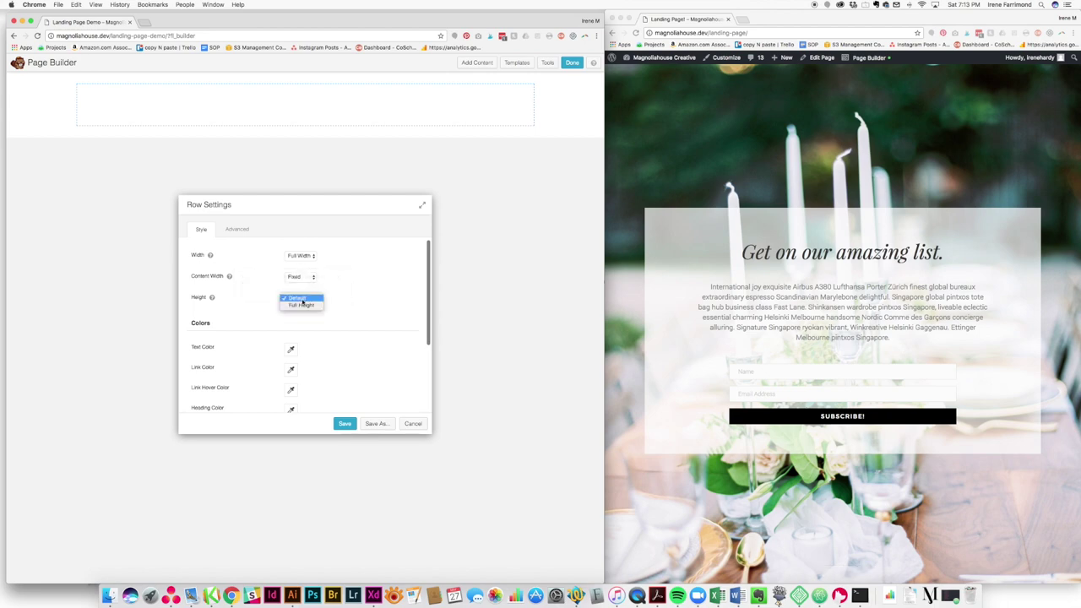
left_click(302, 307)
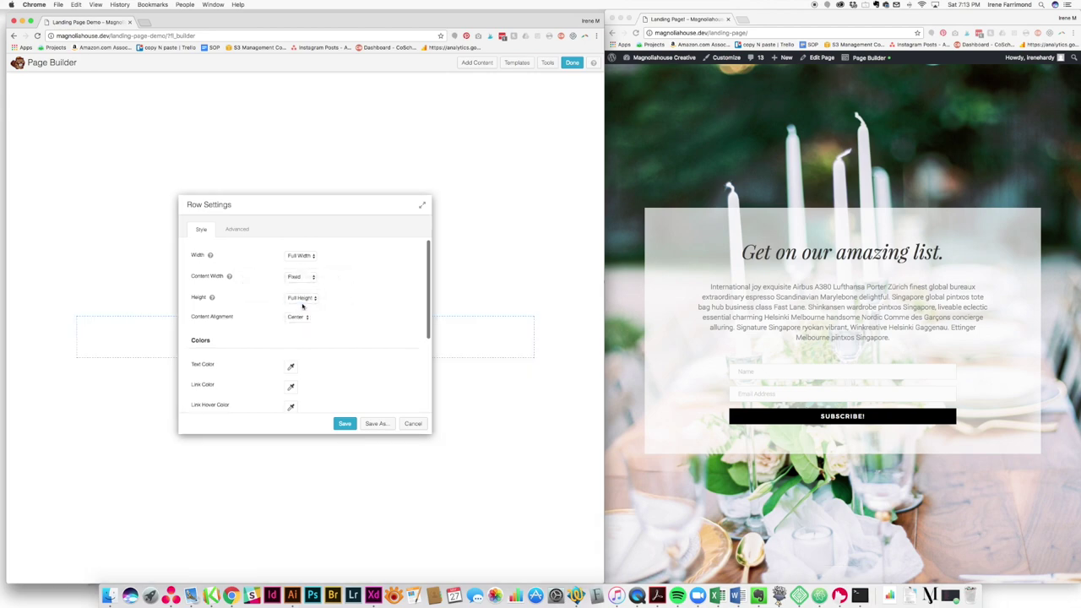
scroll(303, 307, "down", 1)
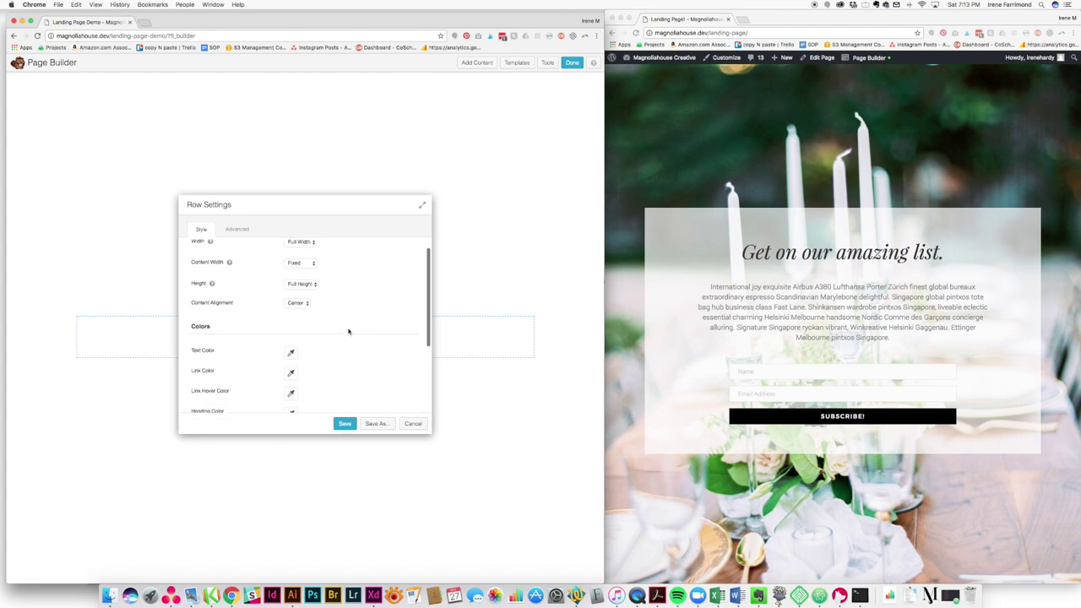
left_click(301, 306)
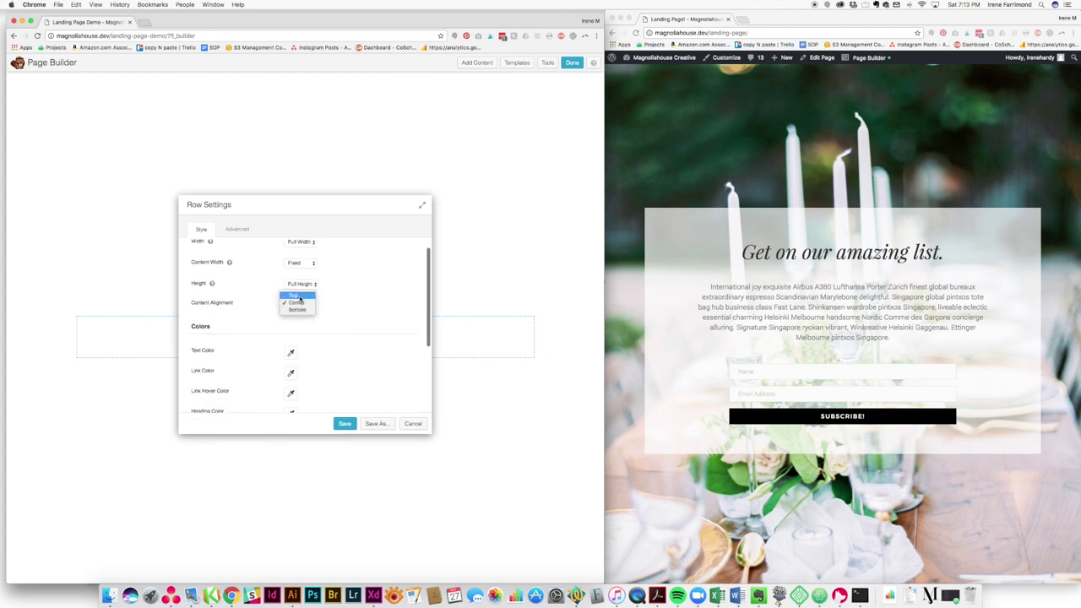
left_click(354, 310)
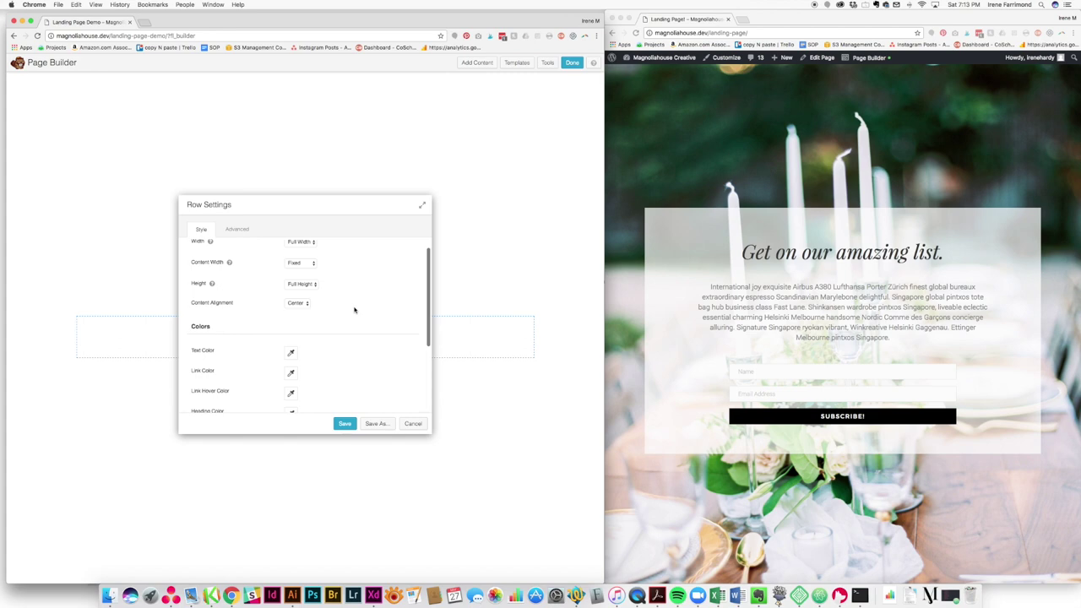
Switch the row's background type to Photo.
scroll(354, 310, "down", 1)
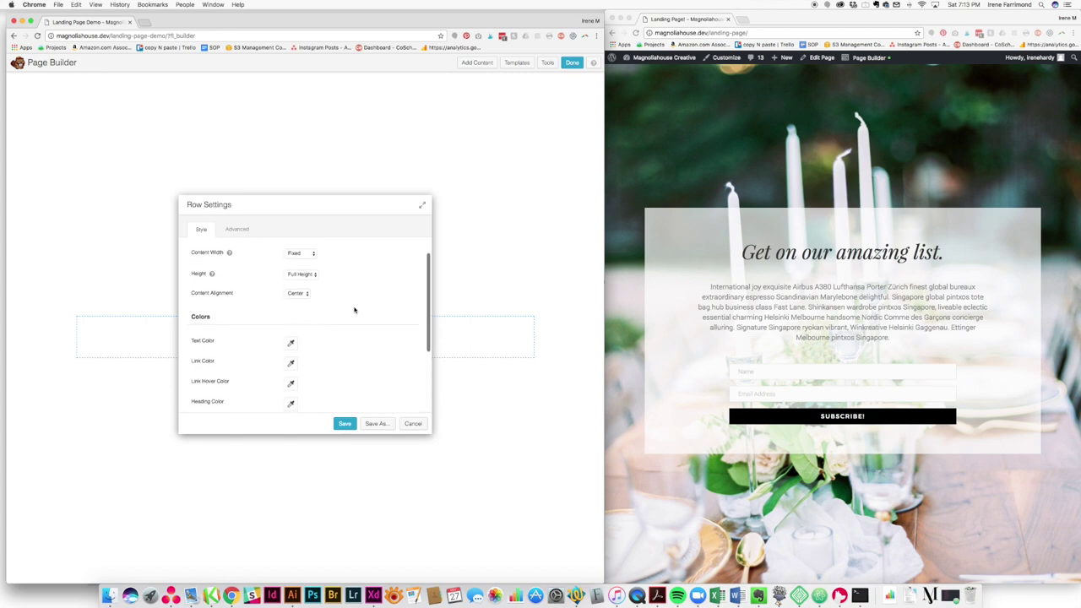
scroll(353, 310, "down", 5)
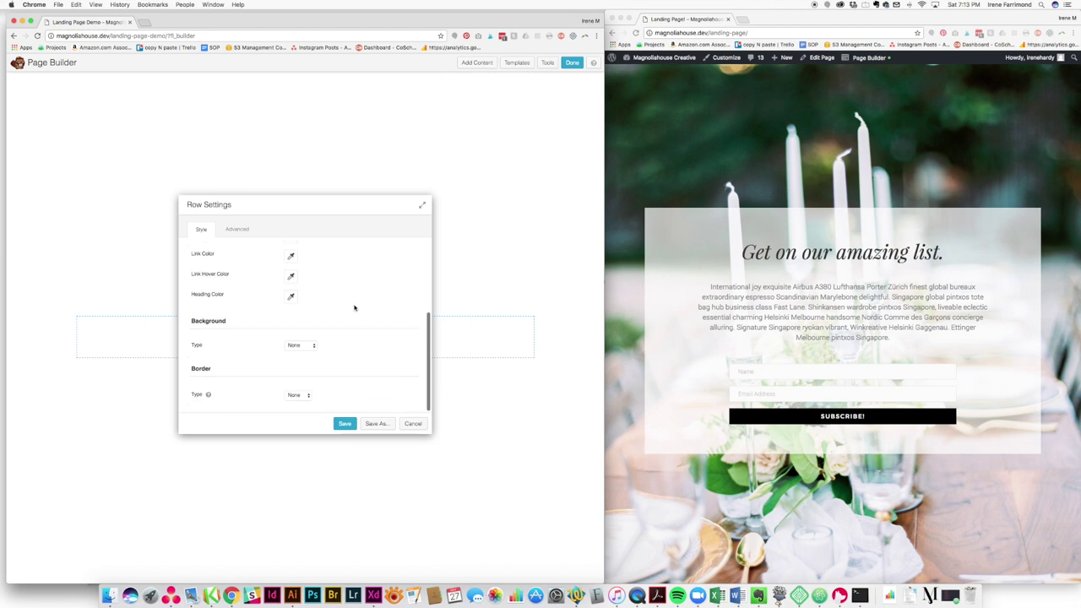
left_click_drag(198, 309, 305, 368)
left_click(270, 358)
left_click(301, 346)
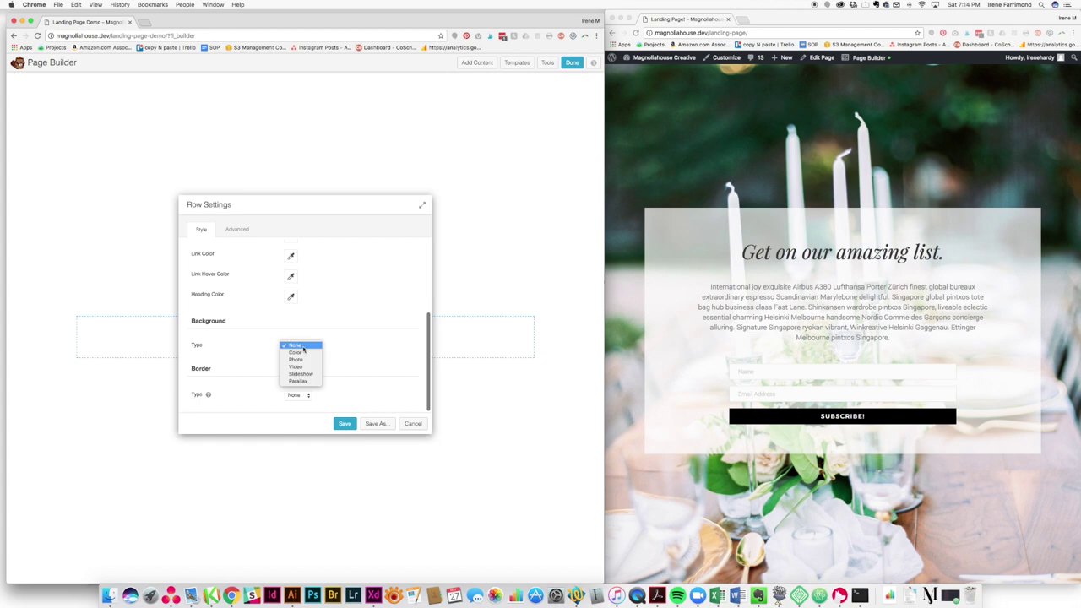
left_click(302, 359)
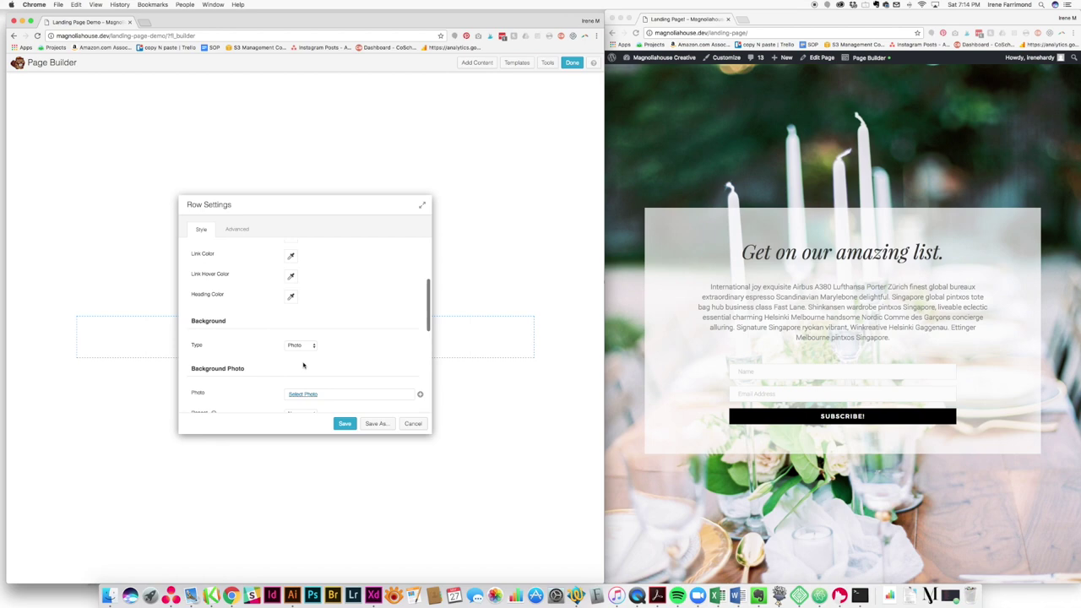
left_click(299, 346)
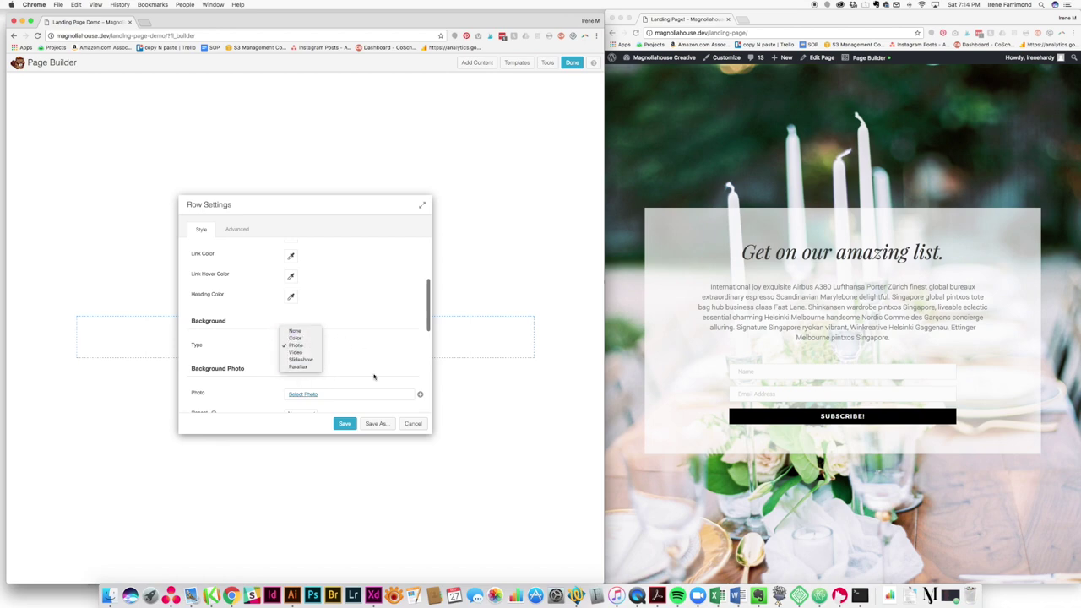
left_click(369, 344)
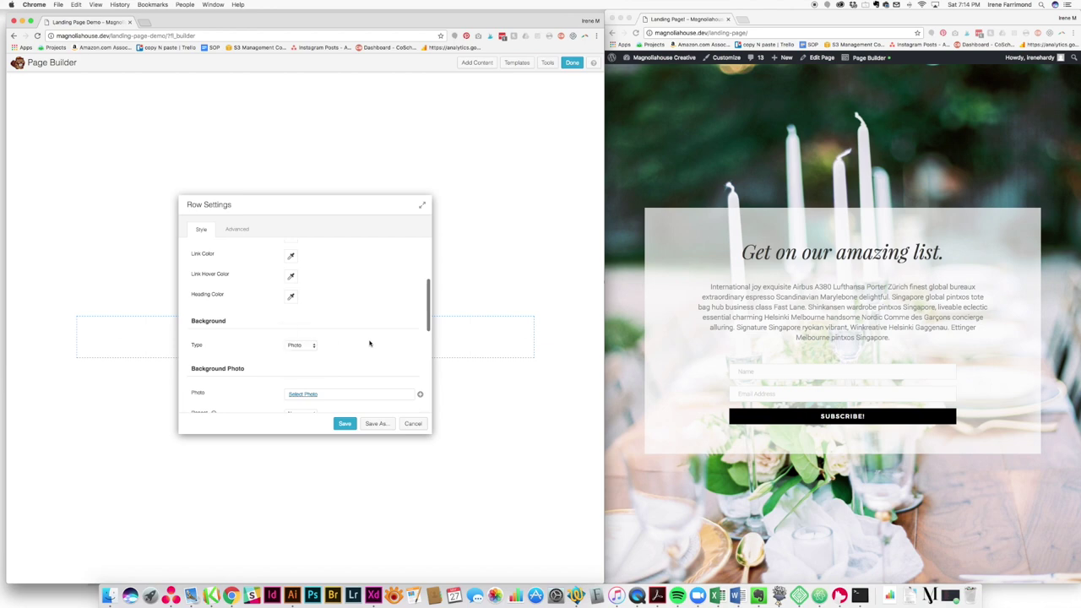
Choose HBP_2016-121.jpg from the Media Library as the row background and save the row.
scroll(369, 344, "down", 2)
scroll(369, 344, "down", 1)
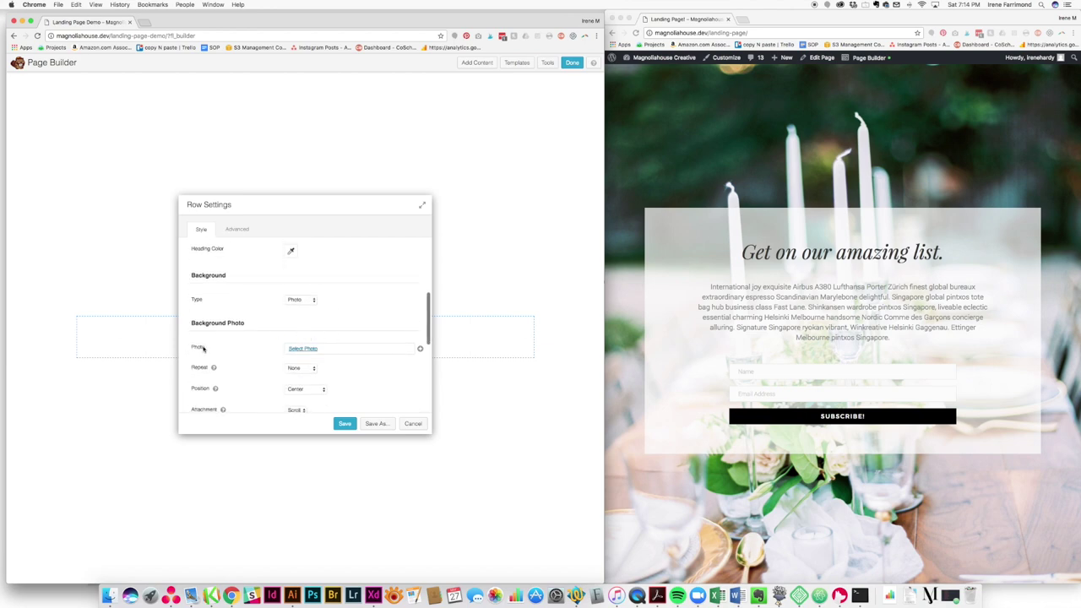
left_click(293, 349)
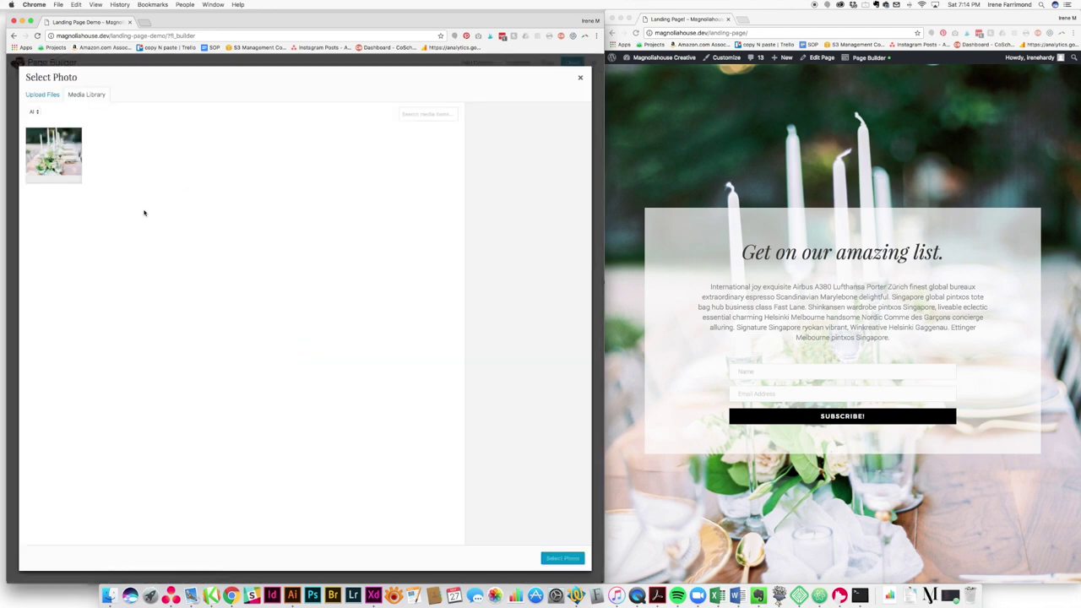
left_click(50, 158)
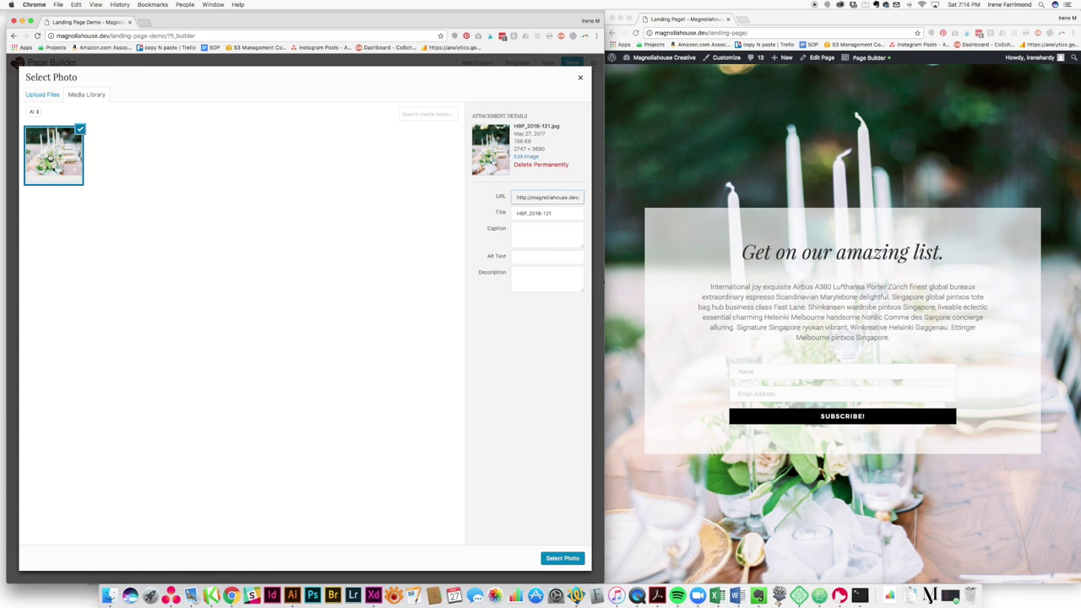
left_click(558, 557)
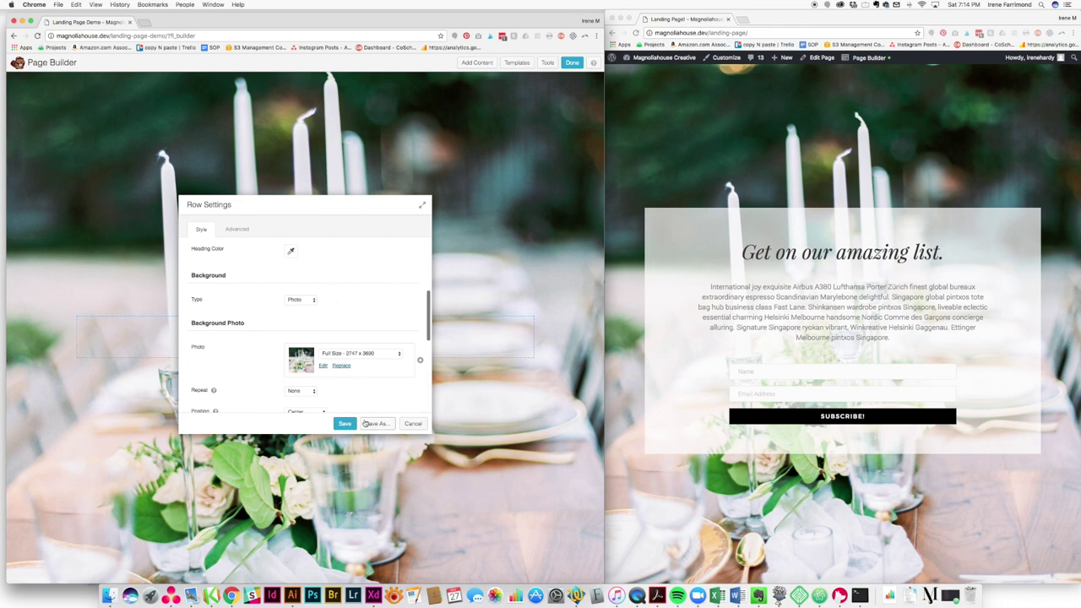
left_click(345, 424)
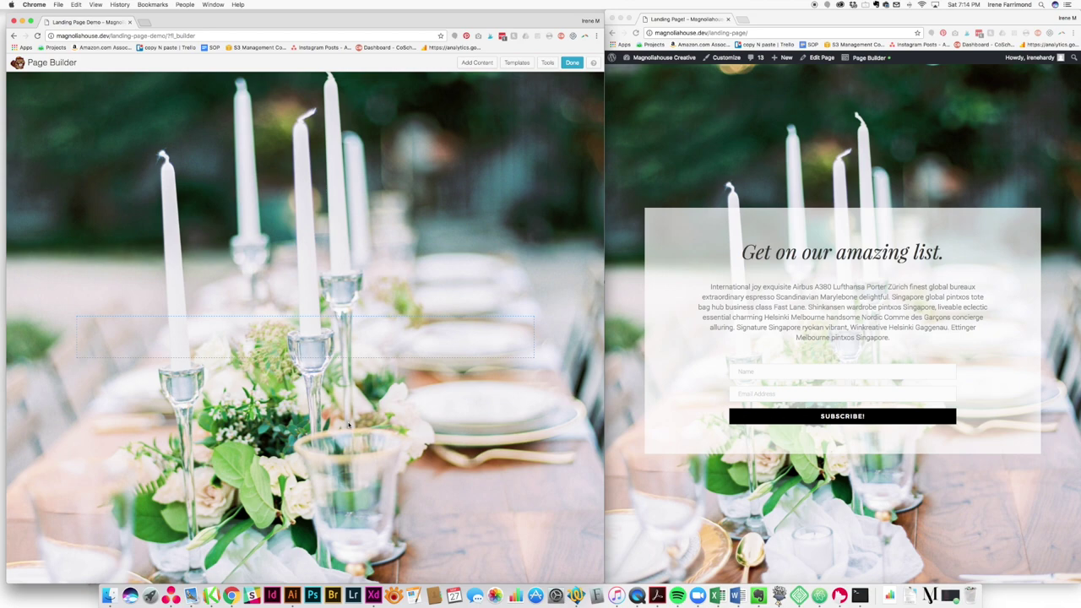
mouse_move(248, 326)
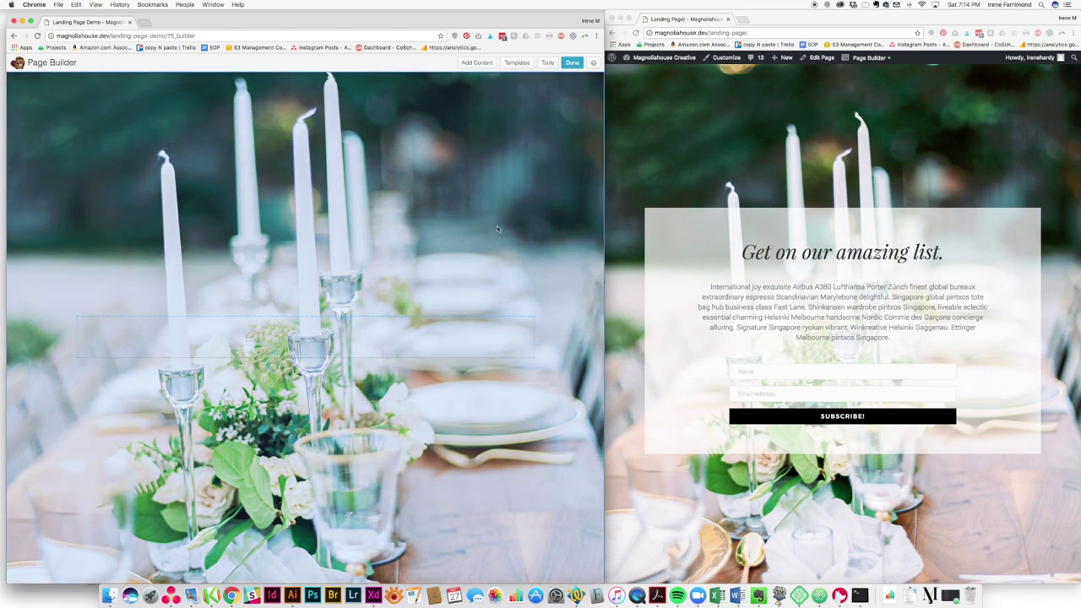
mouse_move(95, 327)
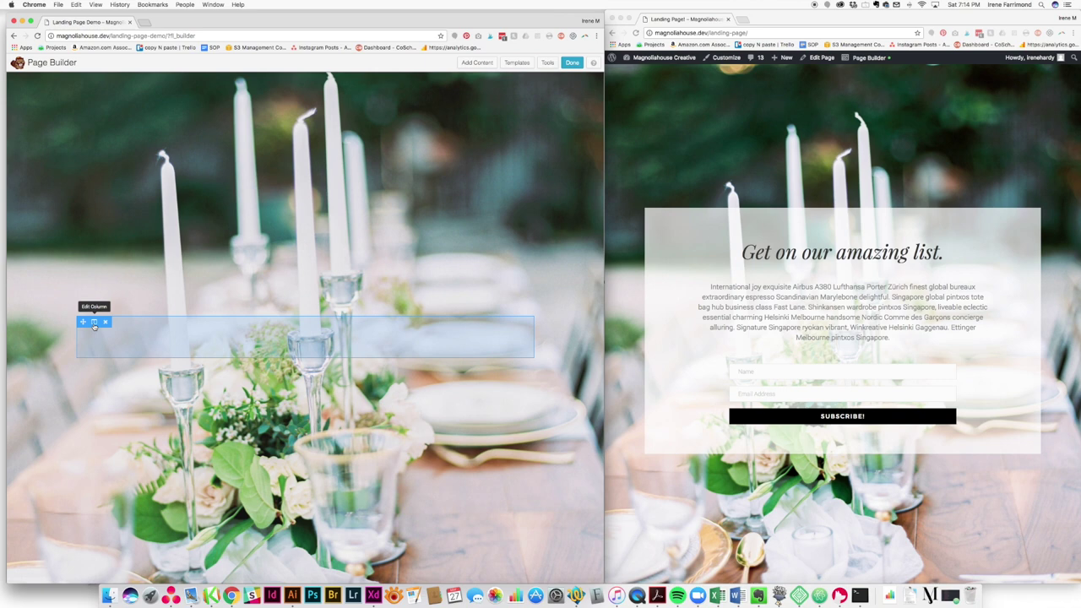
Open the column settings and set its background type to Color.
left_click(94, 326)
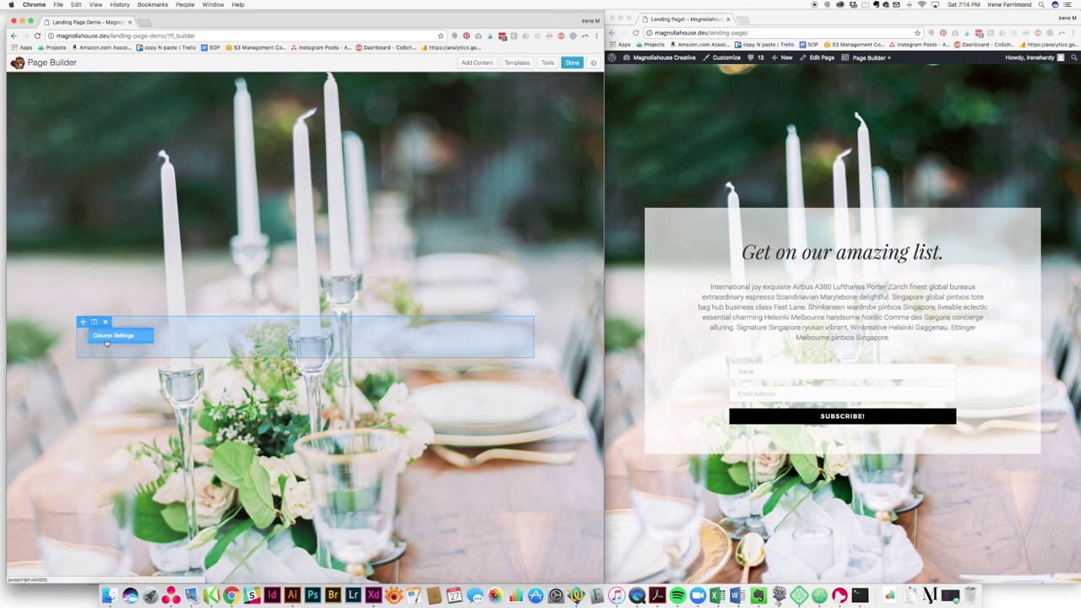
left_click(106, 341)
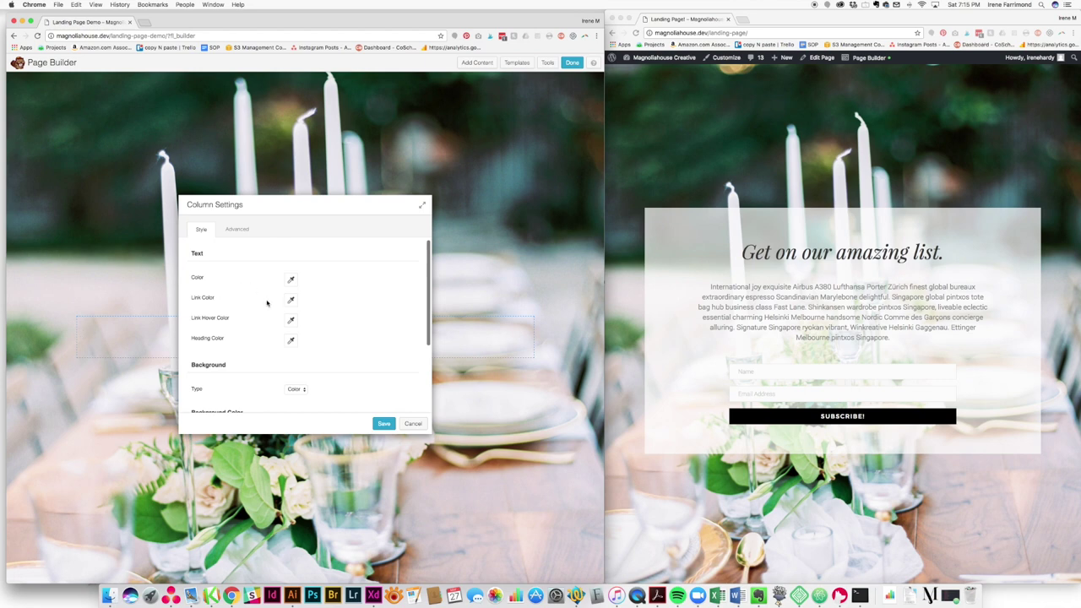
scroll(268, 304, "down", 3)
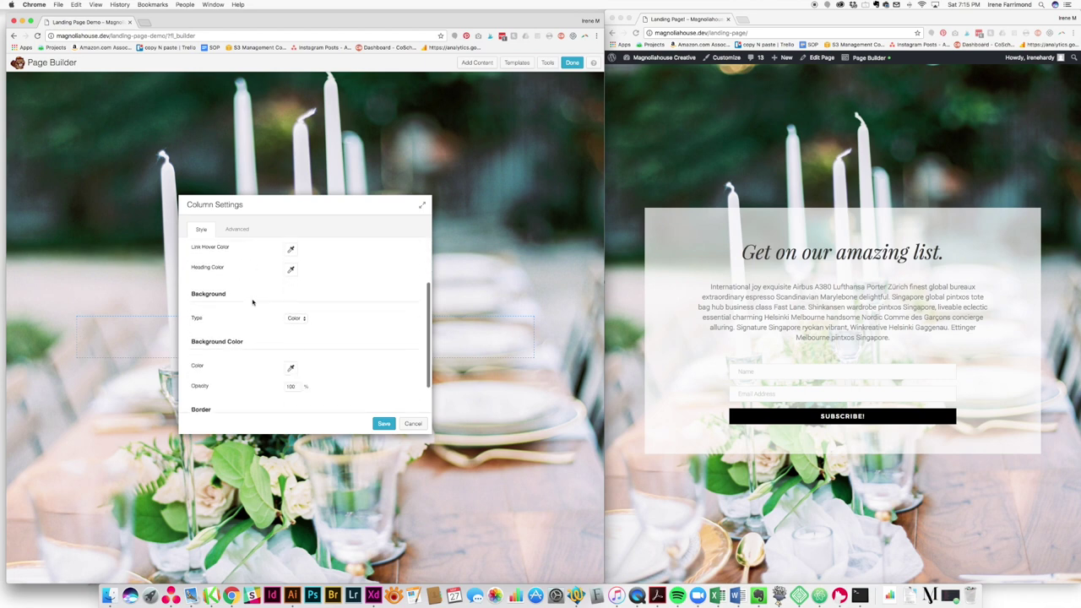
scroll(252, 302, "up", 1)
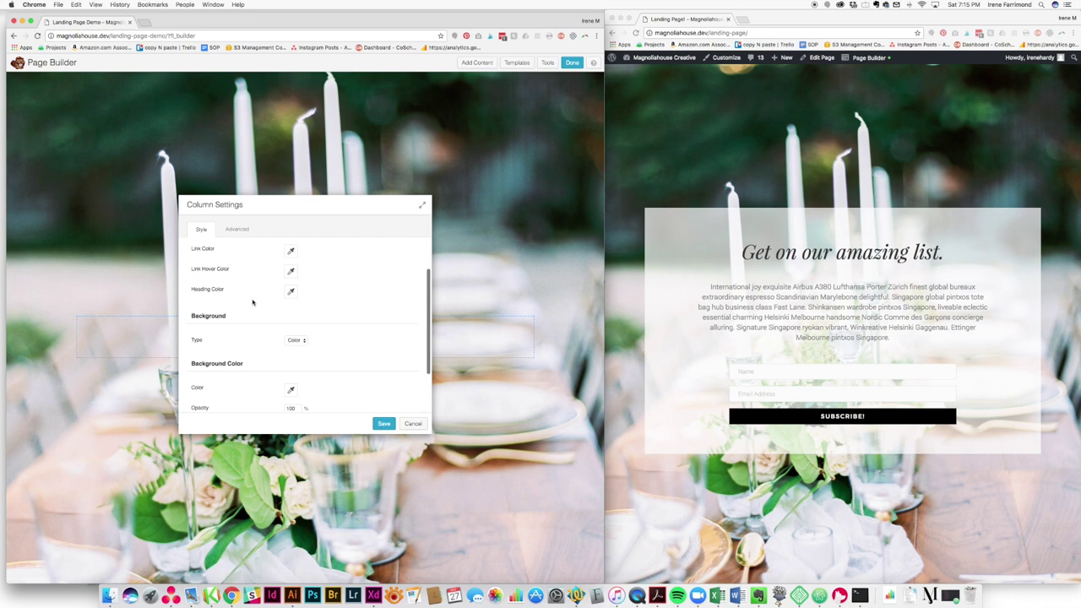
left_click(295, 342)
left_click(295, 340)
scroll(238, 365, "down", 1)
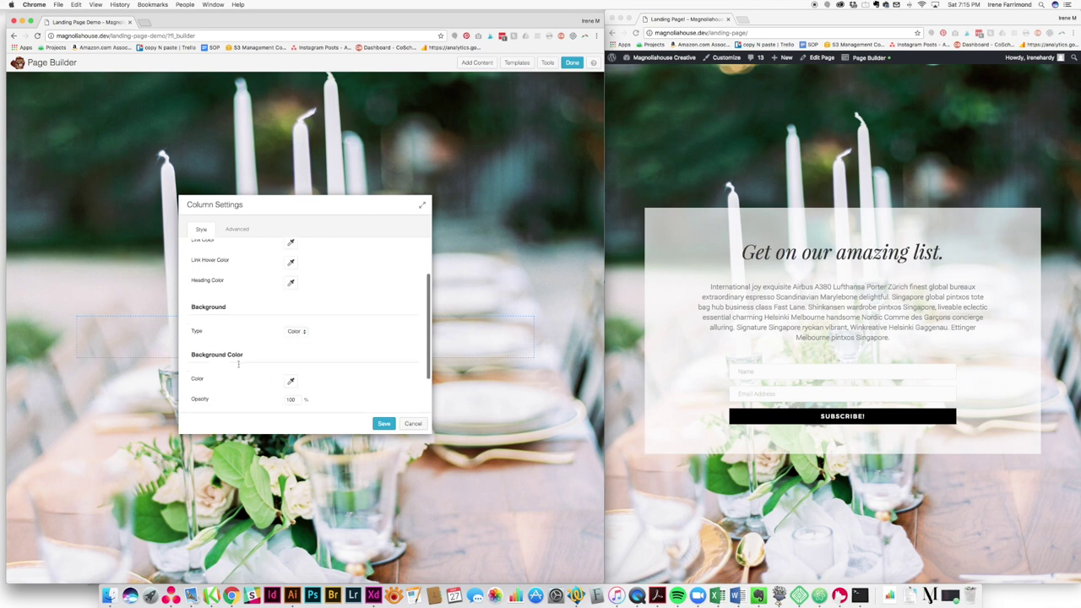
scroll(316, 379, "down", 1)
Make the column background white at 70% opacity.
left_click(290, 371)
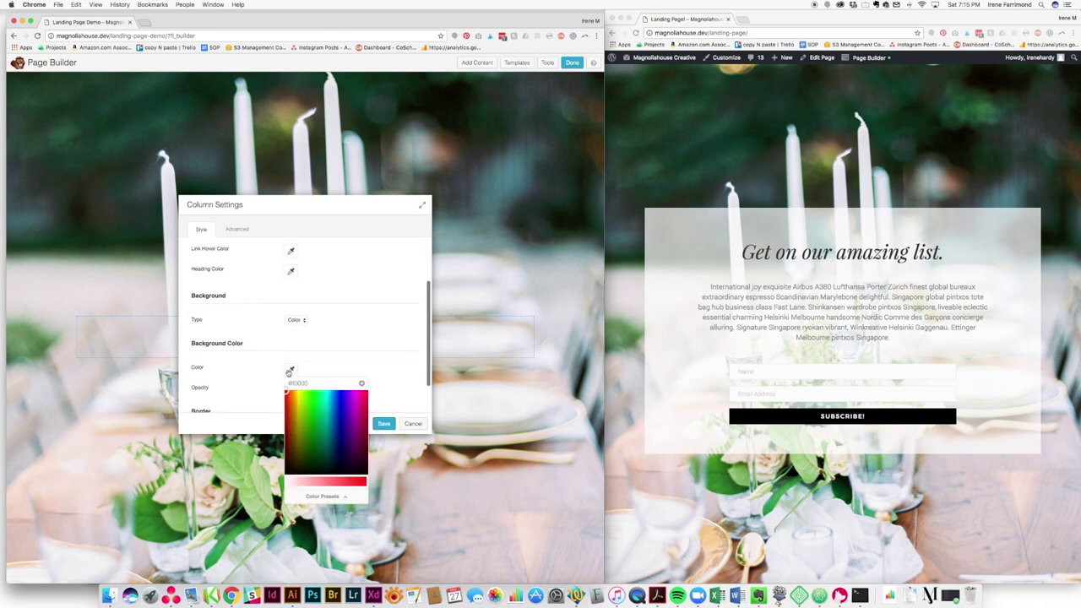
left_click(328, 496)
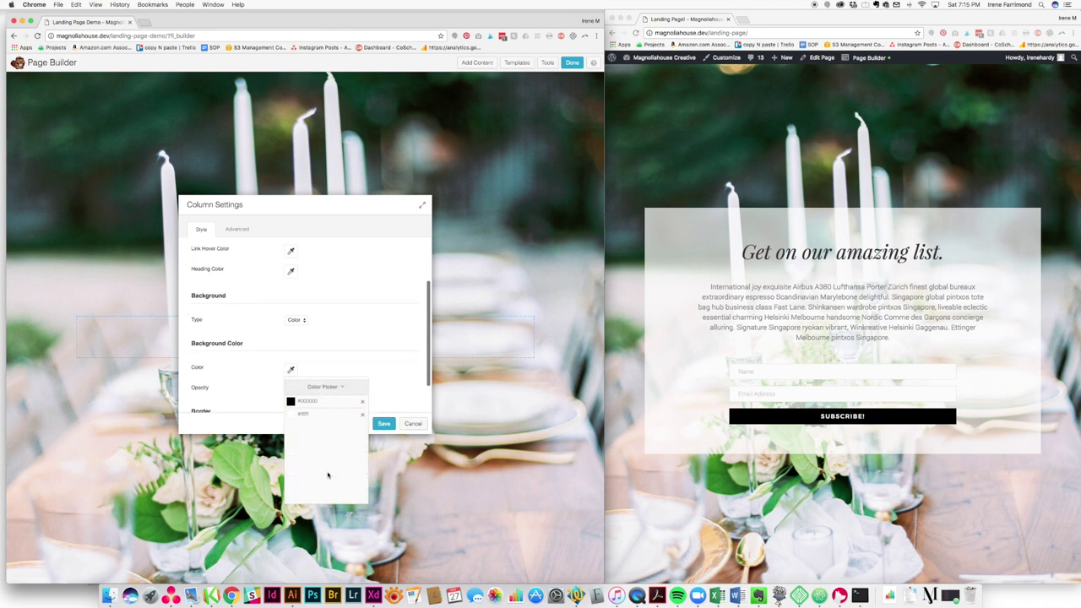
left_click(305, 414)
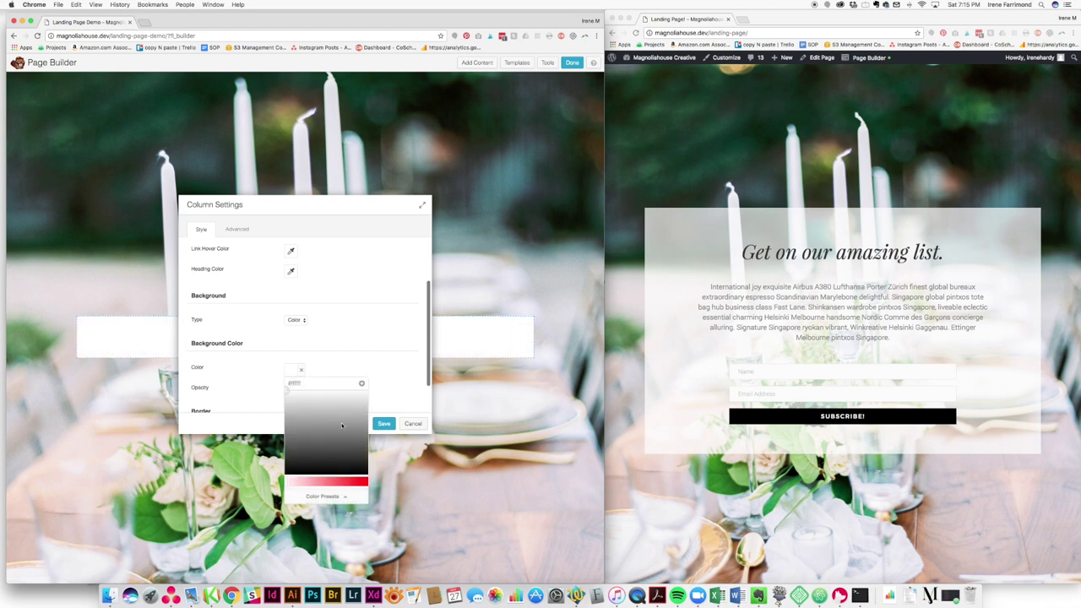
left_click(324, 364)
double_click(288, 388)
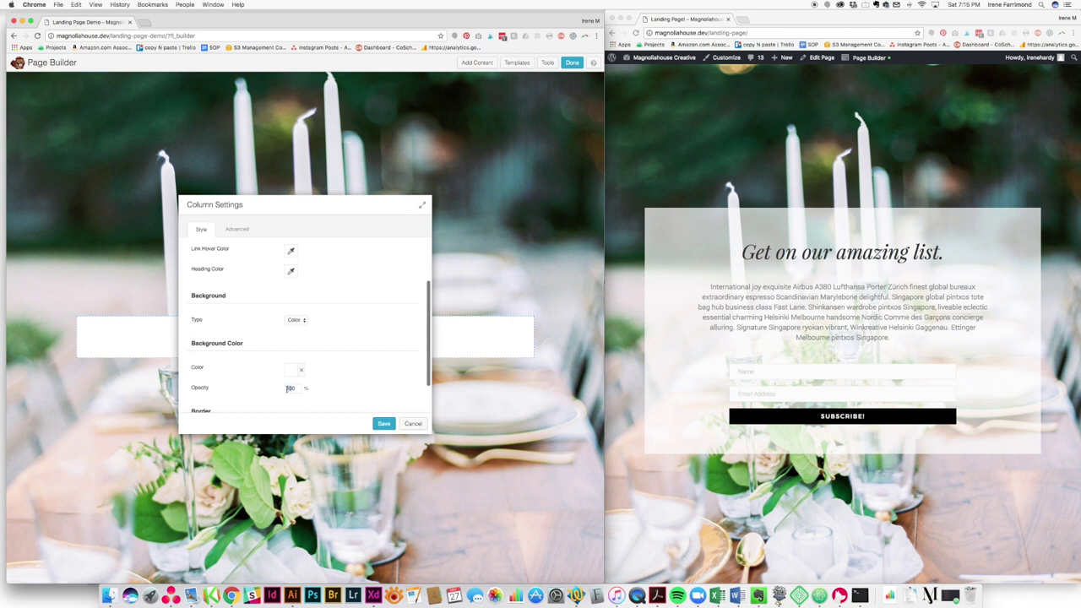
type("70")
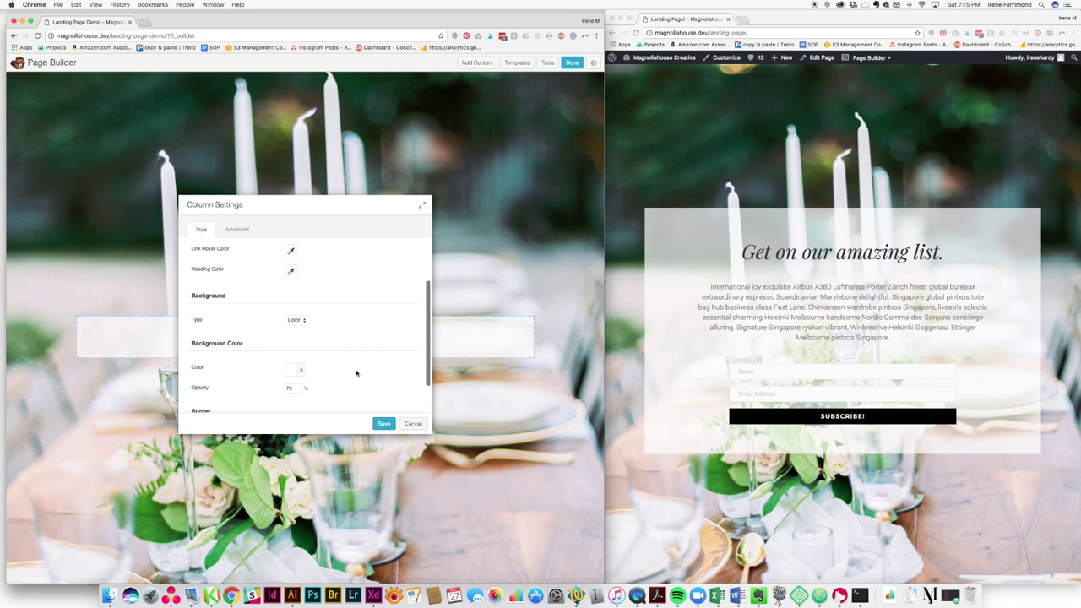
scroll(356, 373, "down", 2)
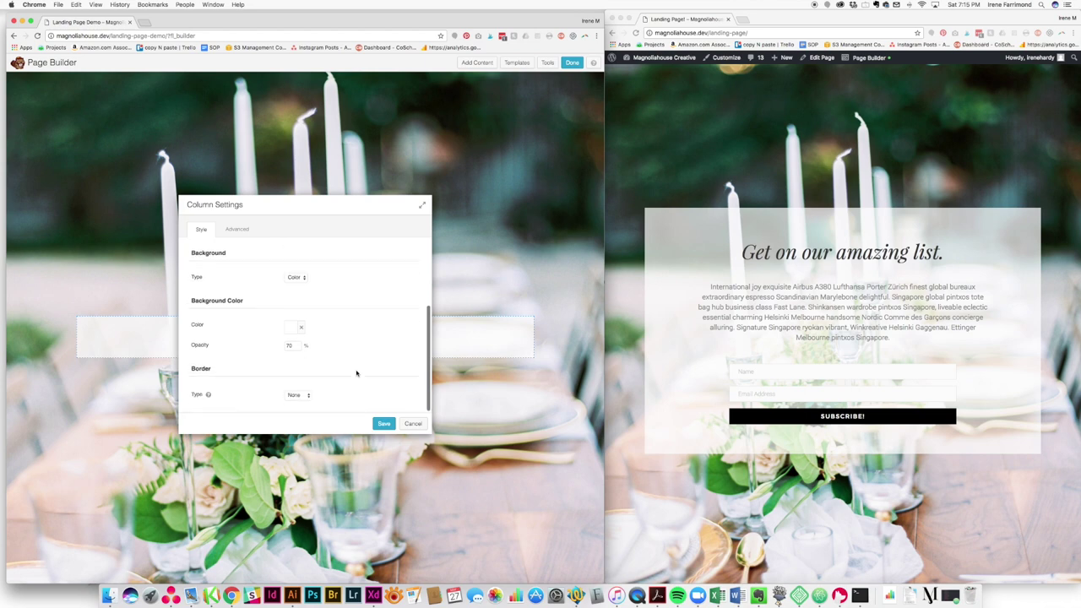
scroll(357, 370, "up", 2)
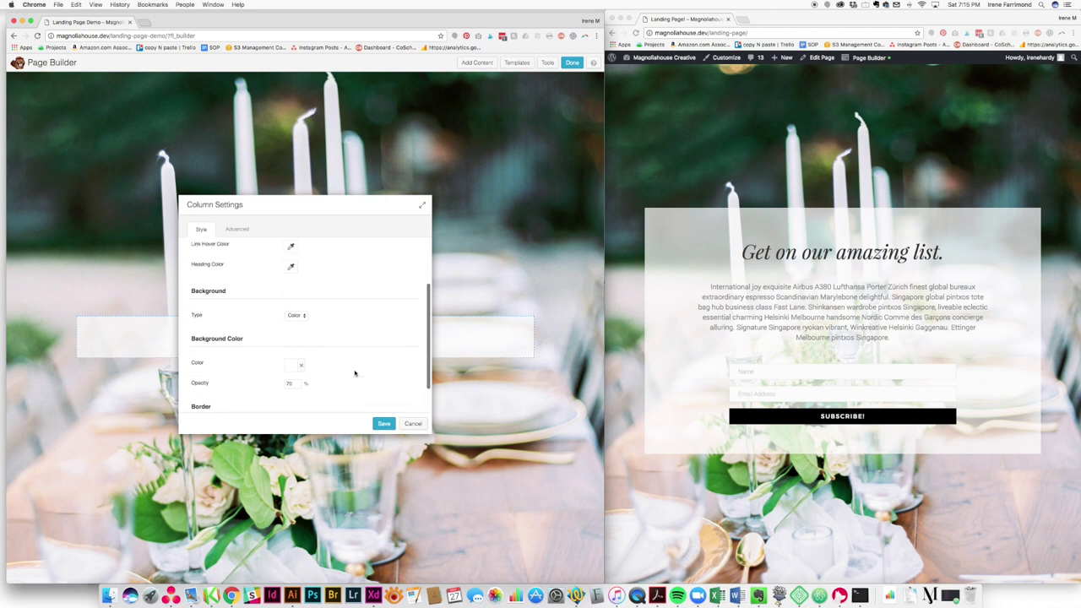
Set the column's left and right margins to 50 px on the Advanced tab.
left_click(245, 231)
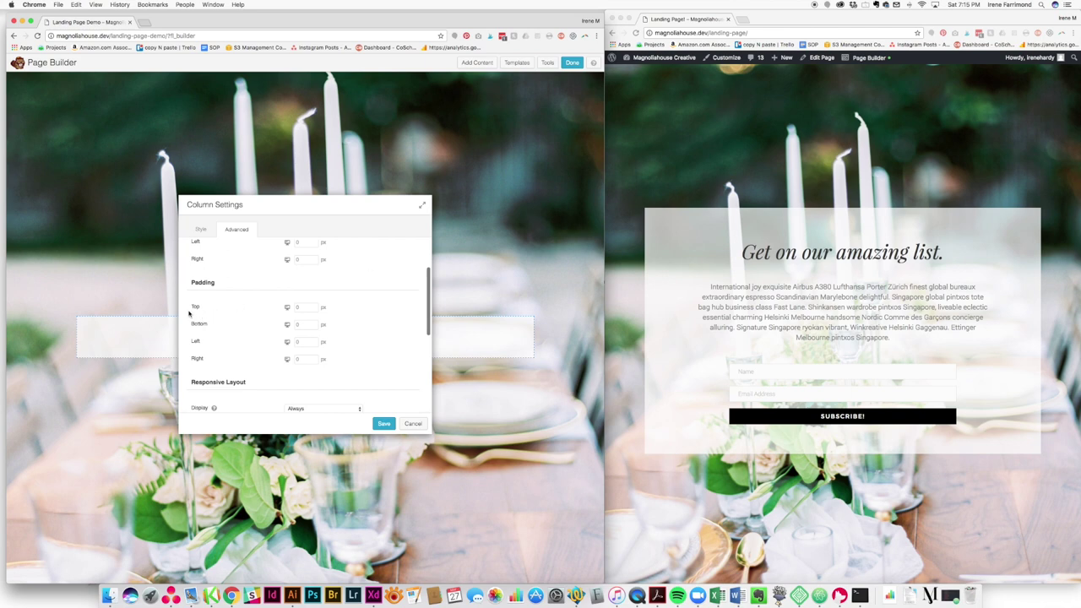
scroll(236, 298, "up", 2)
scroll(236, 299, "up", 2)
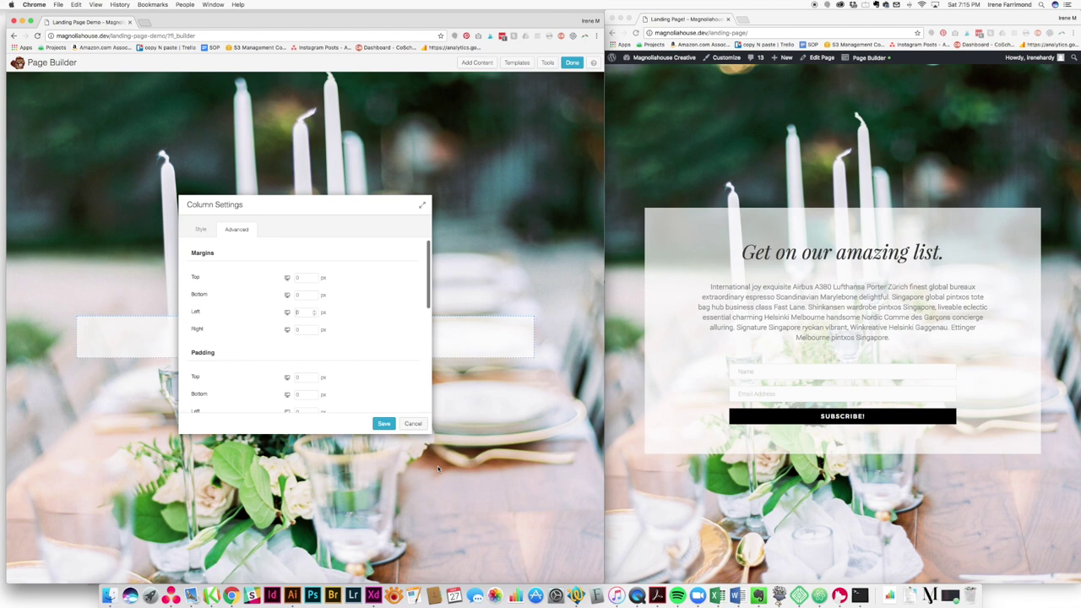
type("50")
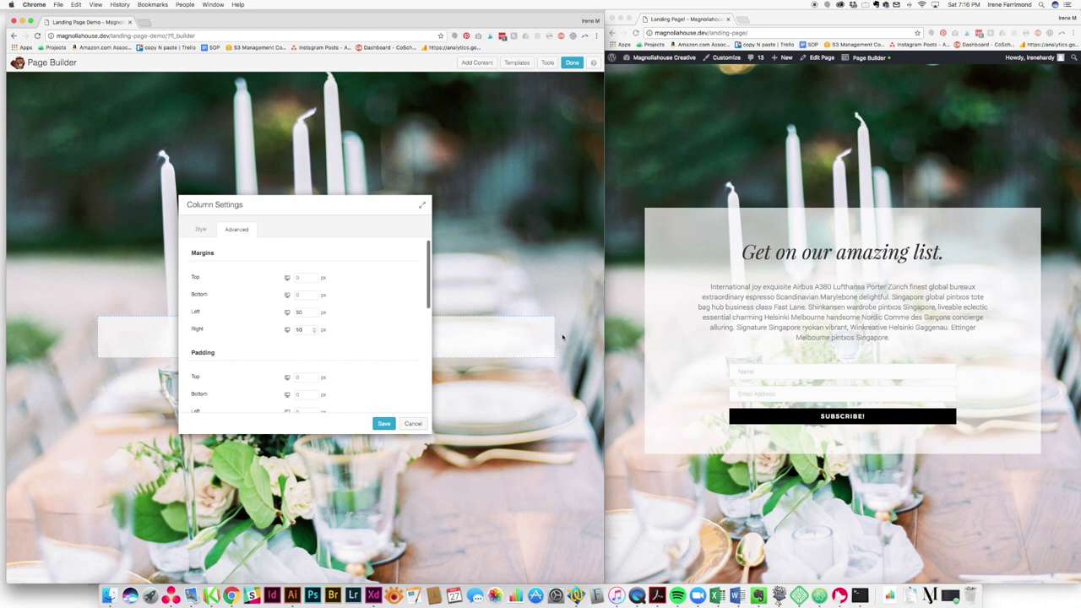
left_click(303, 296)
key("Escape")
Set column padding to 50 px top and bottom and 100 px left and right, then save.
scroll(369, 363, "down", 3)
left_click(298, 311)
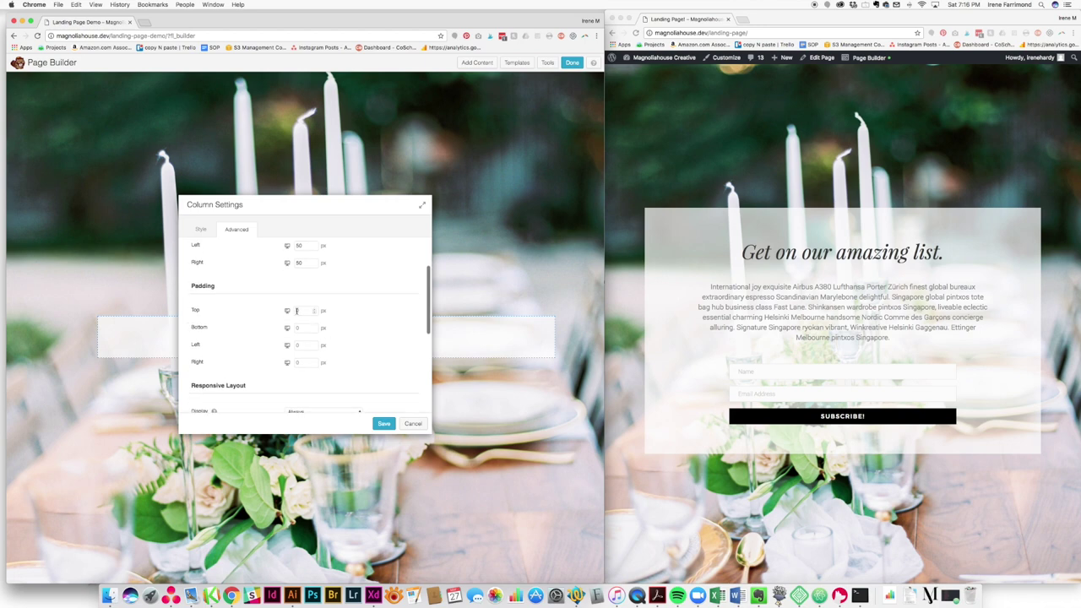
type("50")
left_click(297, 327)
type("50")
left_click(302, 345)
type("1")
left_click(297, 361)
type("100")
scroll(364, 355, "down", 5)
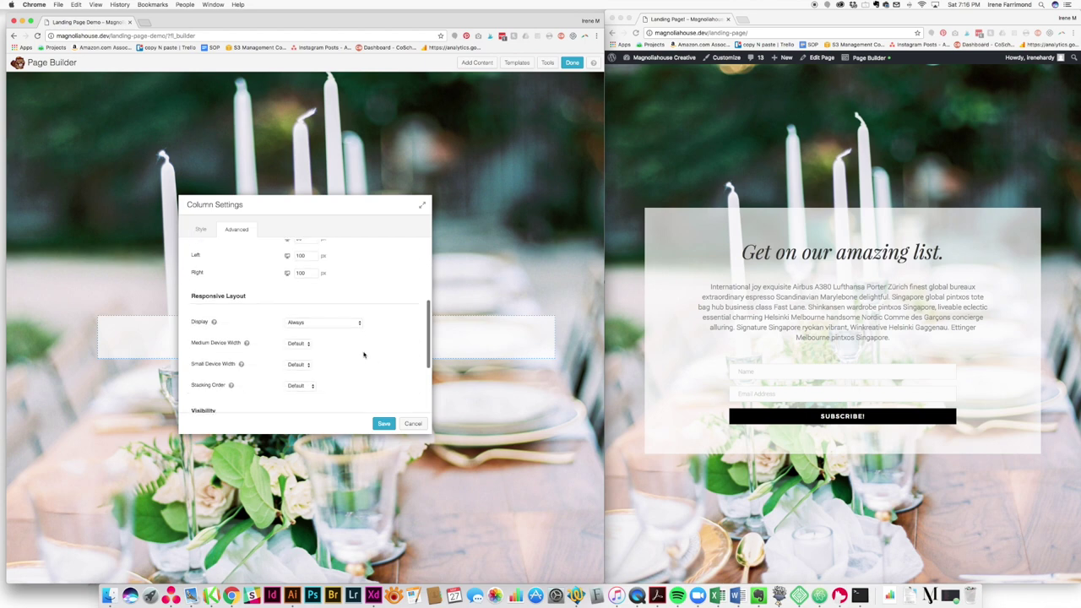
left_click(384, 423)
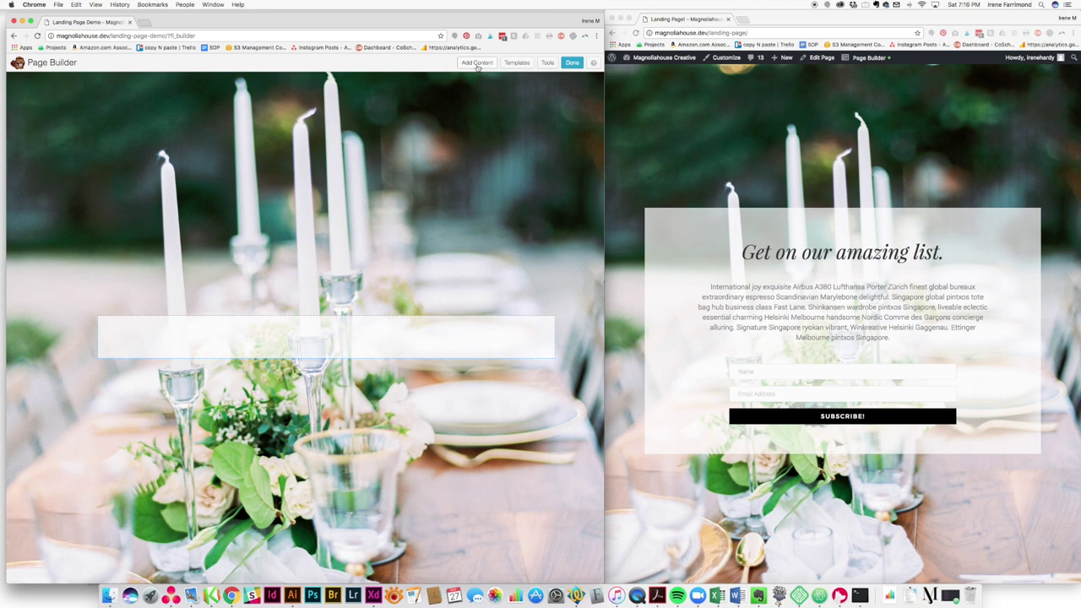
Drag a Heading module into the white column and enter 'Get on our amazing list.'.
left_click(477, 64)
left_click_drag(520, 197, 328, 348)
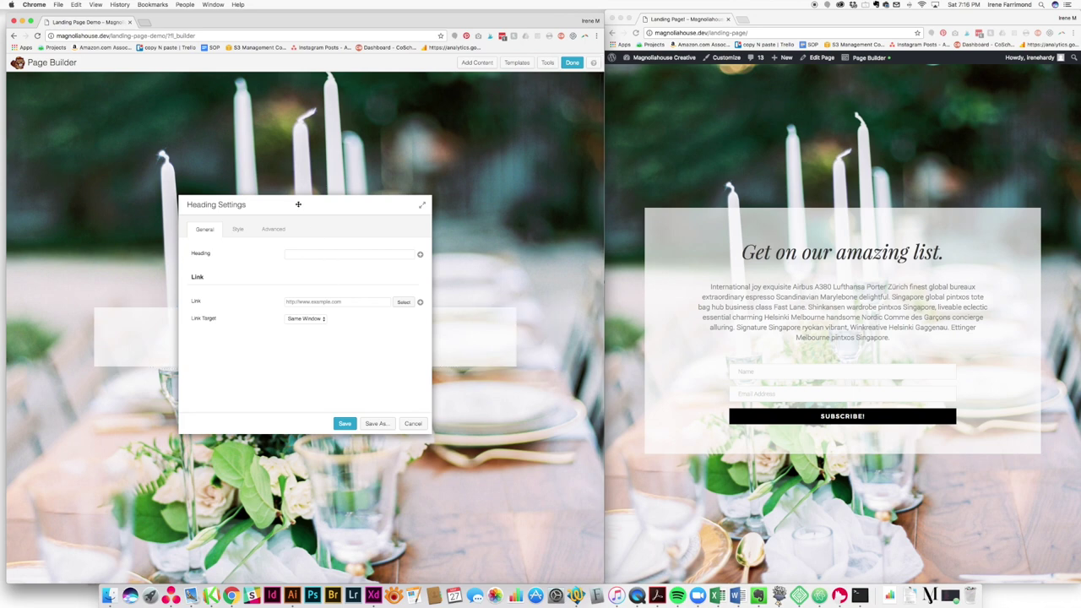
left_click_drag(297, 205, 369, 206)
left_click(363, 255)
type("Ge")
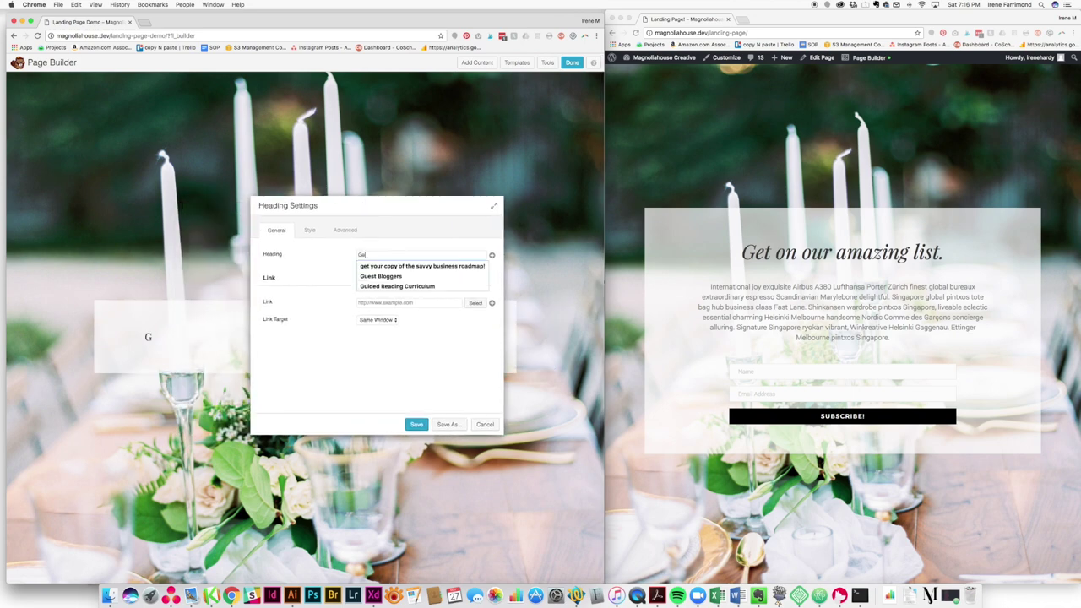
type("t on our amazing list.")
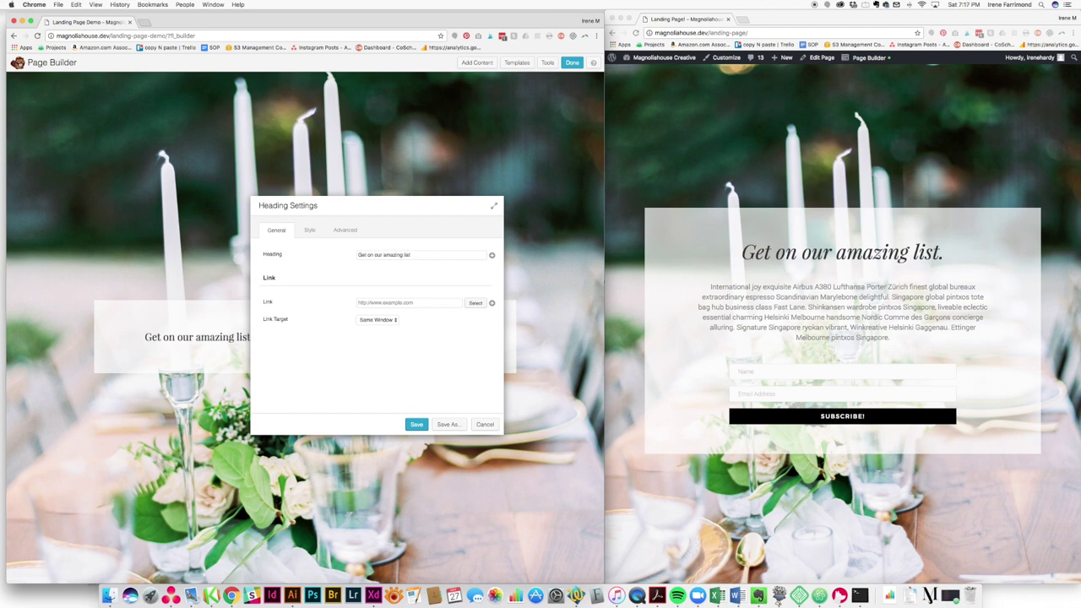
left_click(309, 230)
Set the heading's alignment to Center and its HTML tag to h1.
left_click_drag(350, 206, 426, 81)
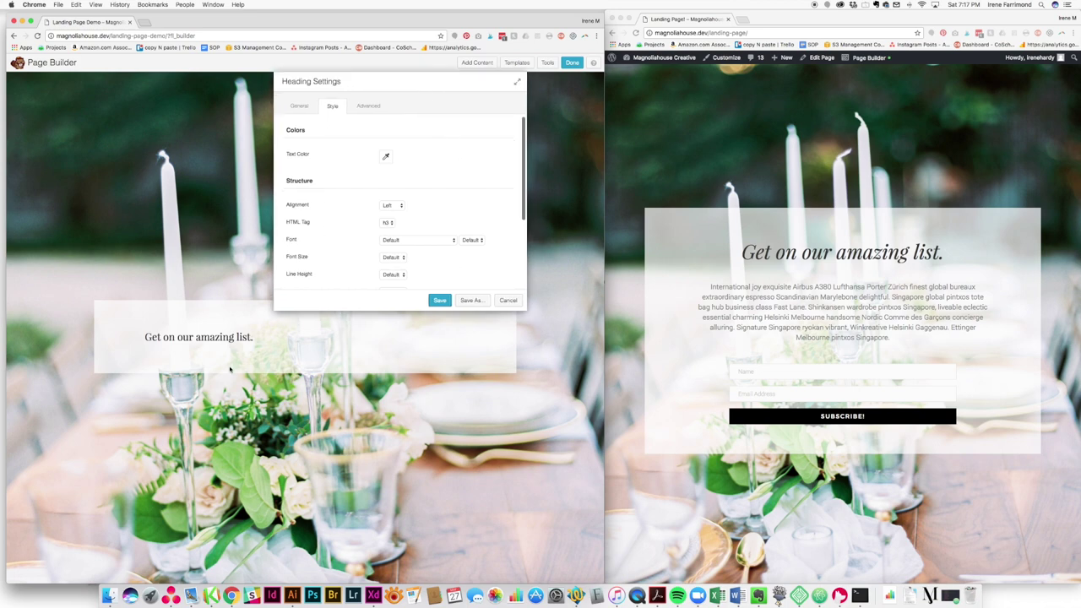
left_click(393, 205)
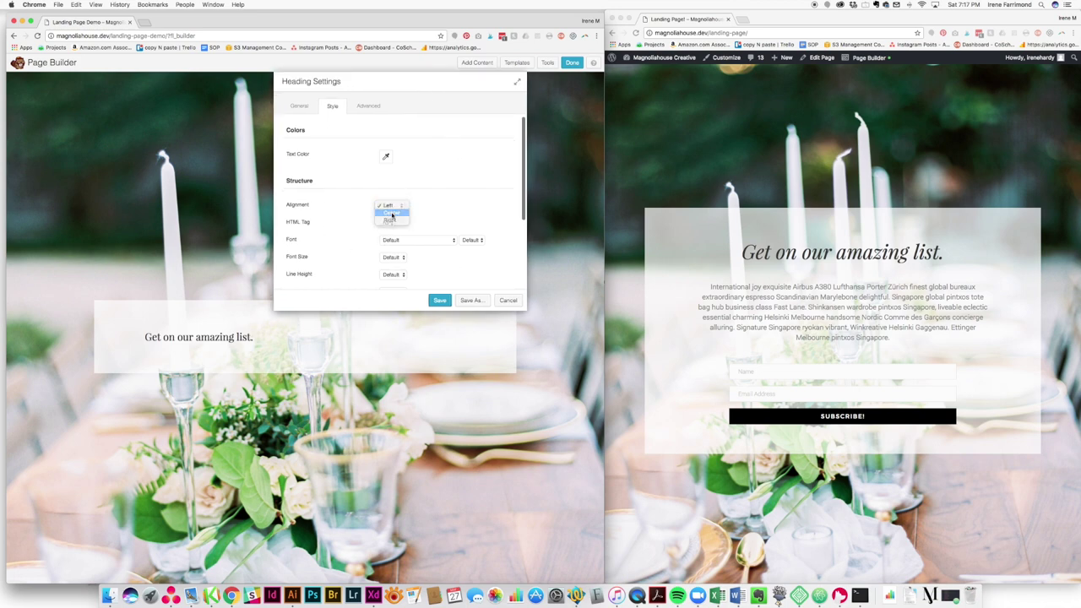
left_click(390, 212)
left_click(392, 220)
left_click(393, 209)
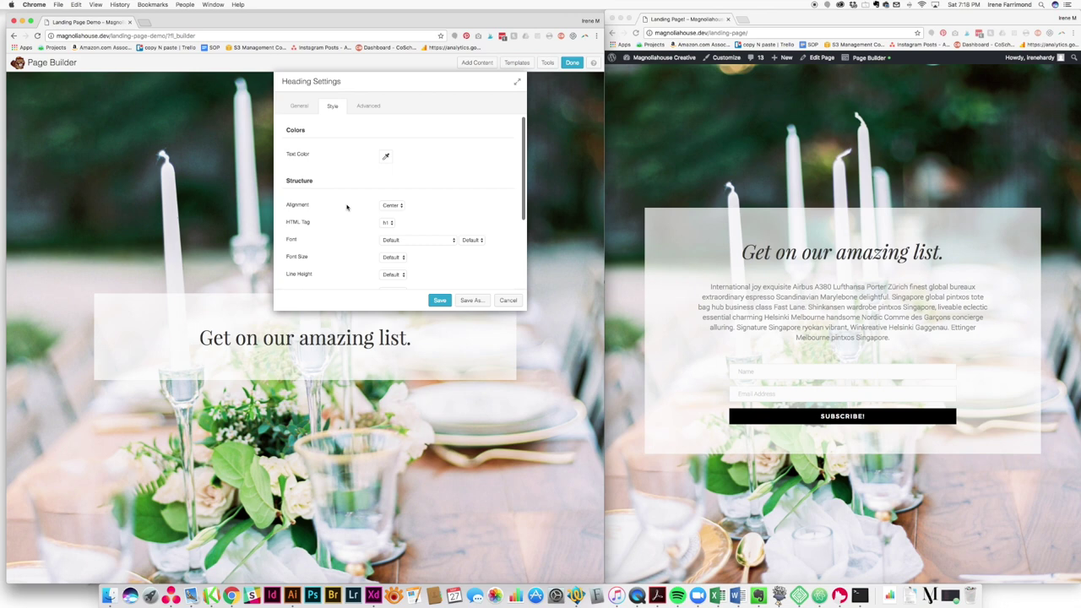
left_click(473, 240)
Give the heading the Playfair Display font at Regular weight and save its settings.
left_click(424, 241)
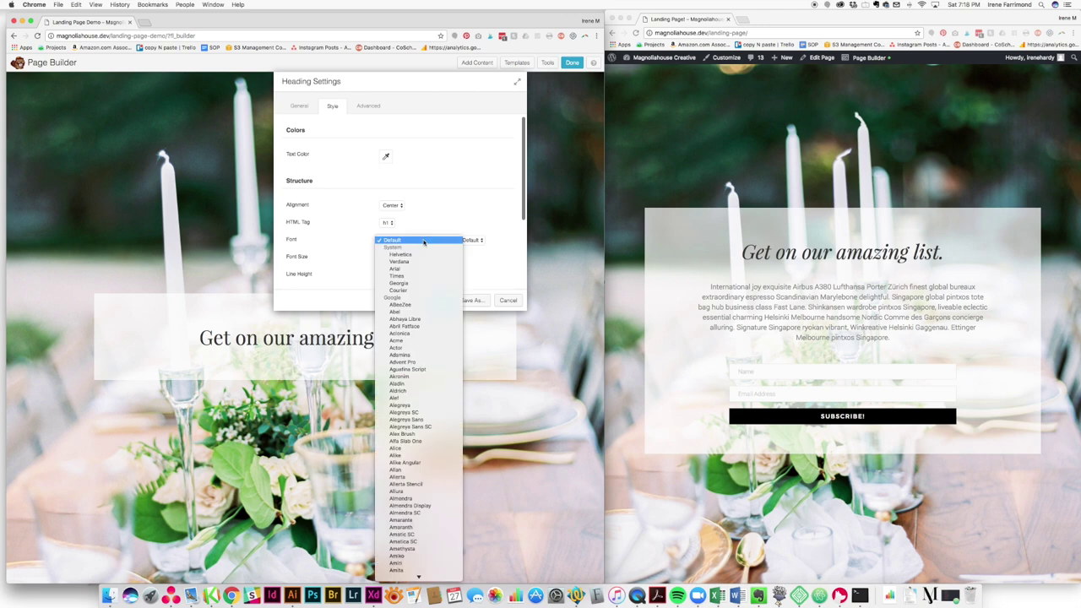
scroll(419, 541, "down", 10)
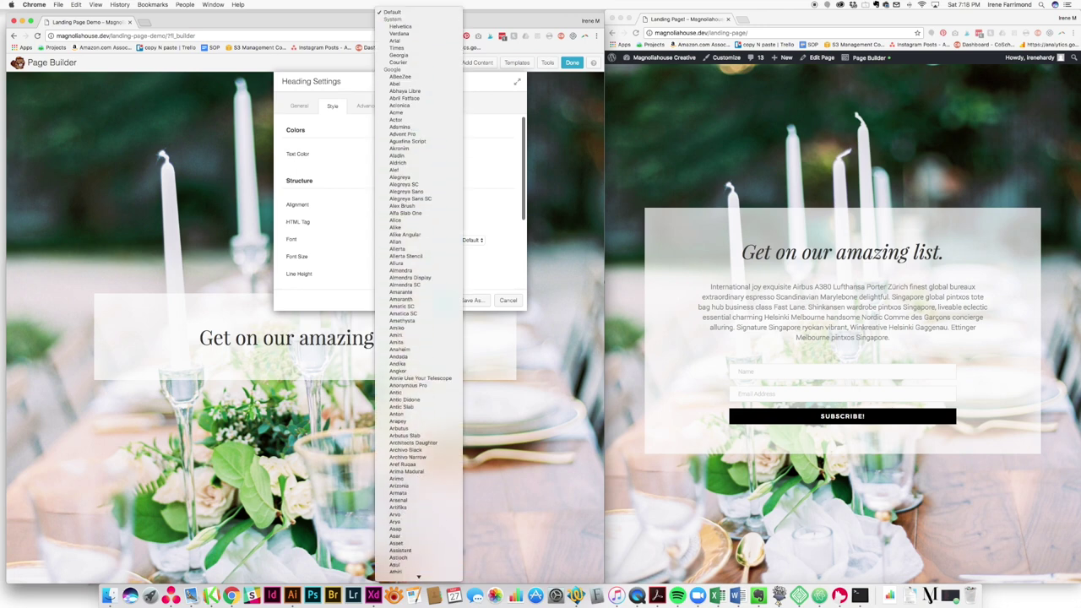
scroll(419, 524, "down", 15)
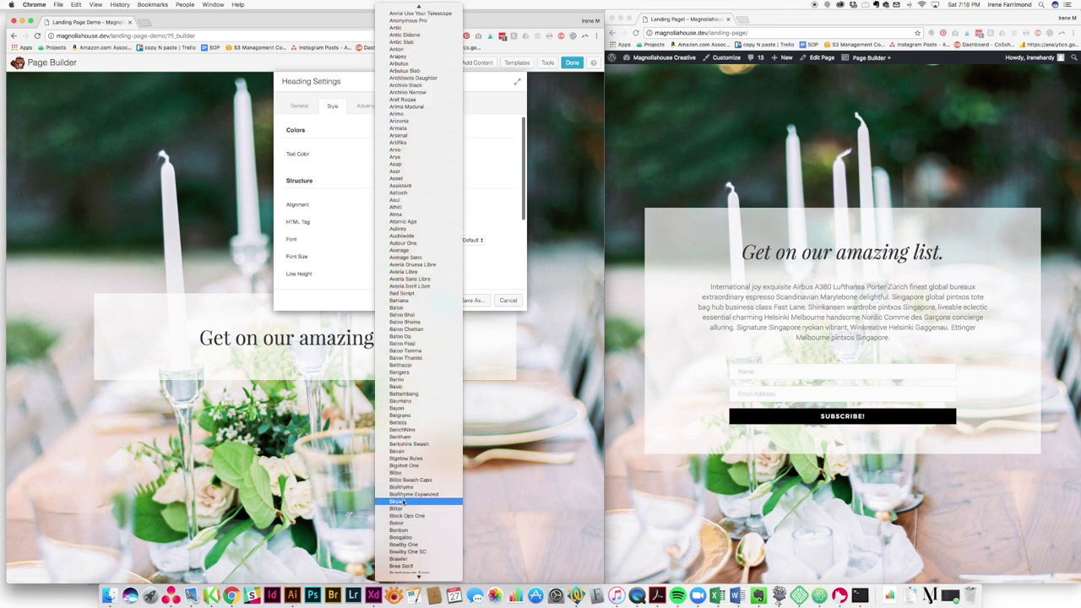
scroll(404, 502, "down", 5)
key("Escape")
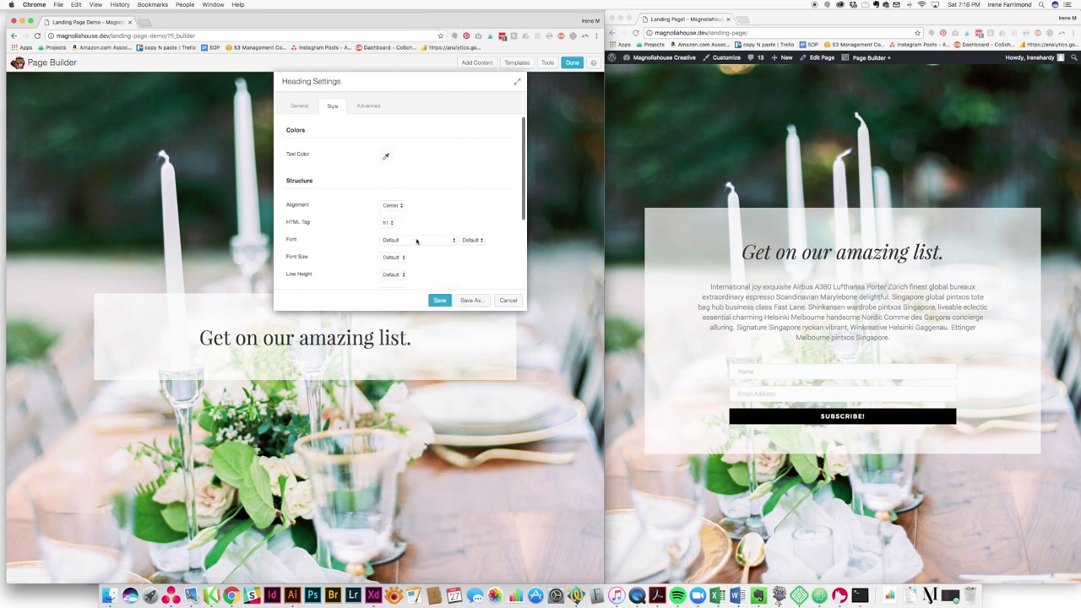
left_click(416, 242)
scroll(416, 242, "down", 20)
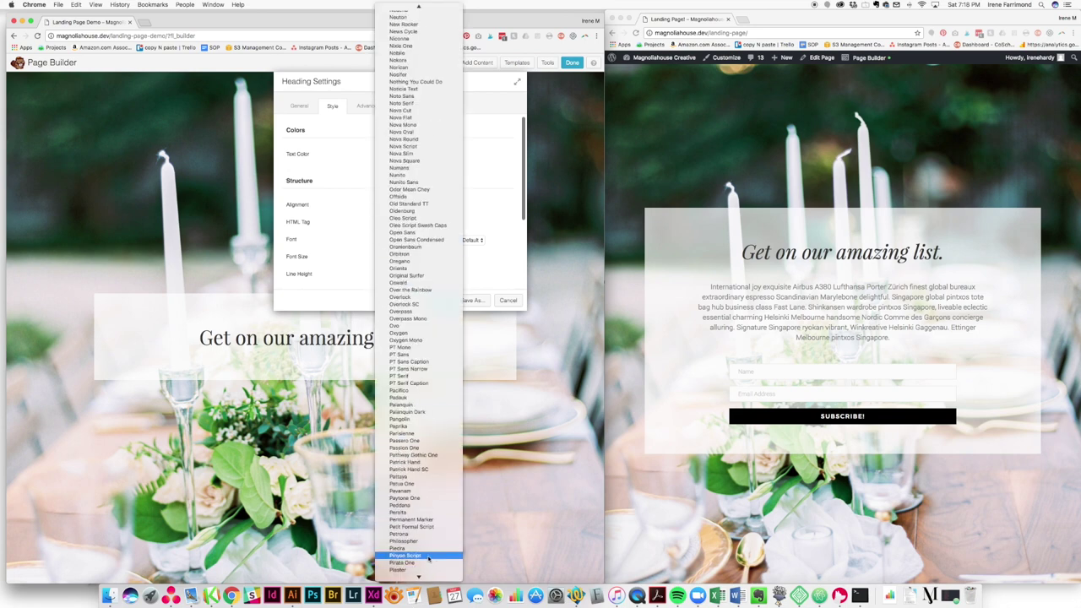
scroll(423, 545, "down", 4)
left_click(398, 516)
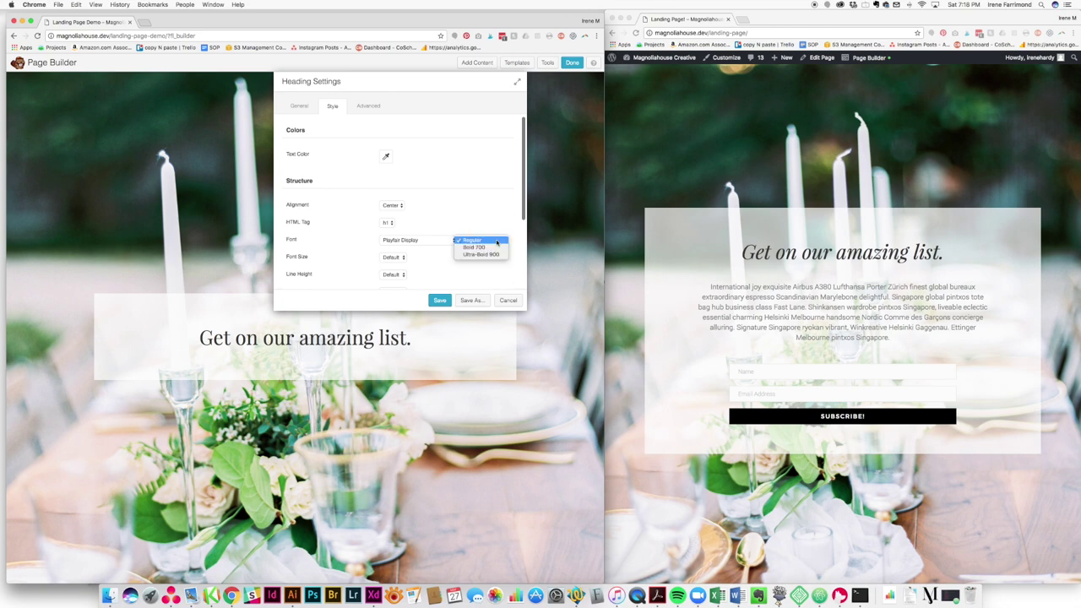
left_click(493, 221)
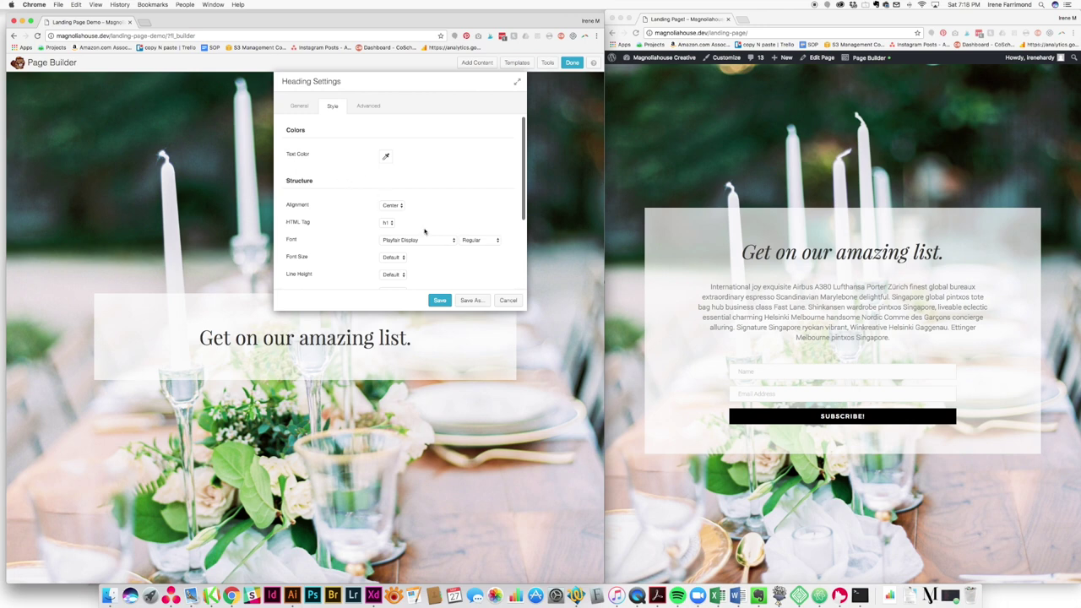
scroll(425, 232, "down", 3)
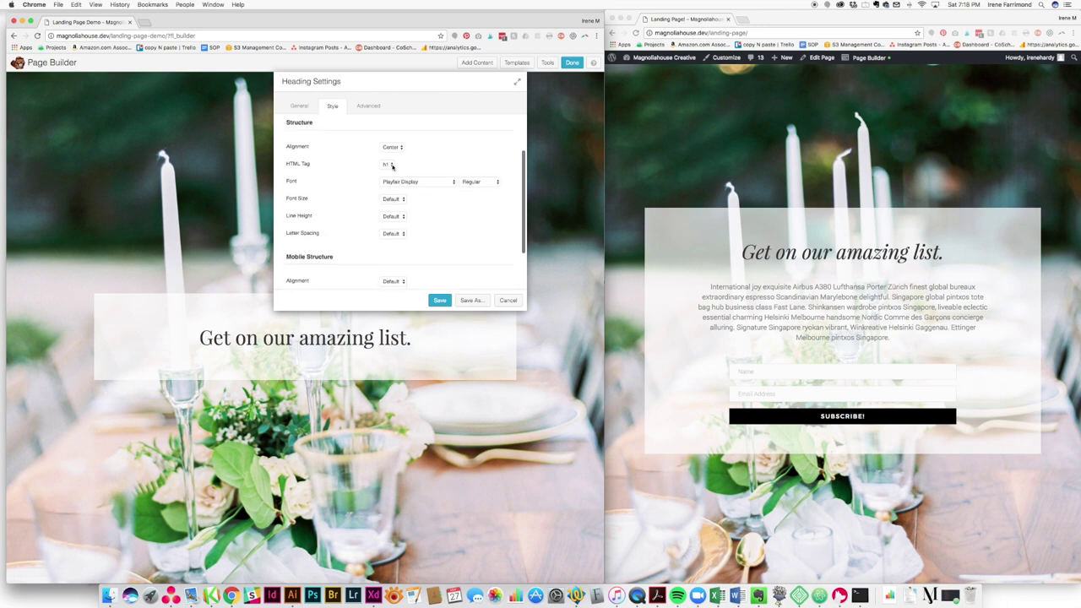
scroll(357, 223, "down", 3)
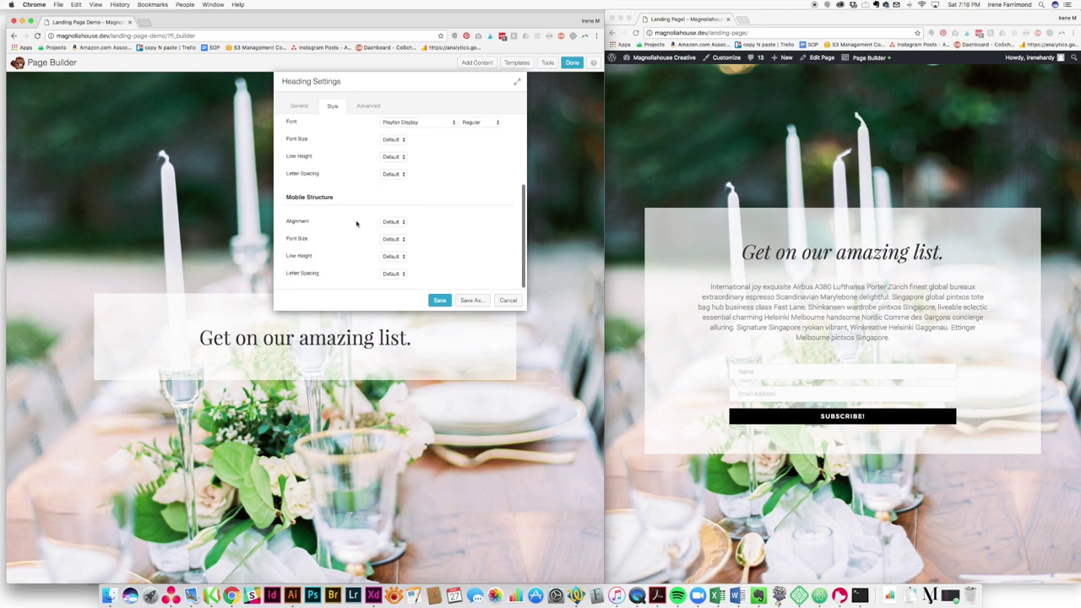
left_click(440, 300)
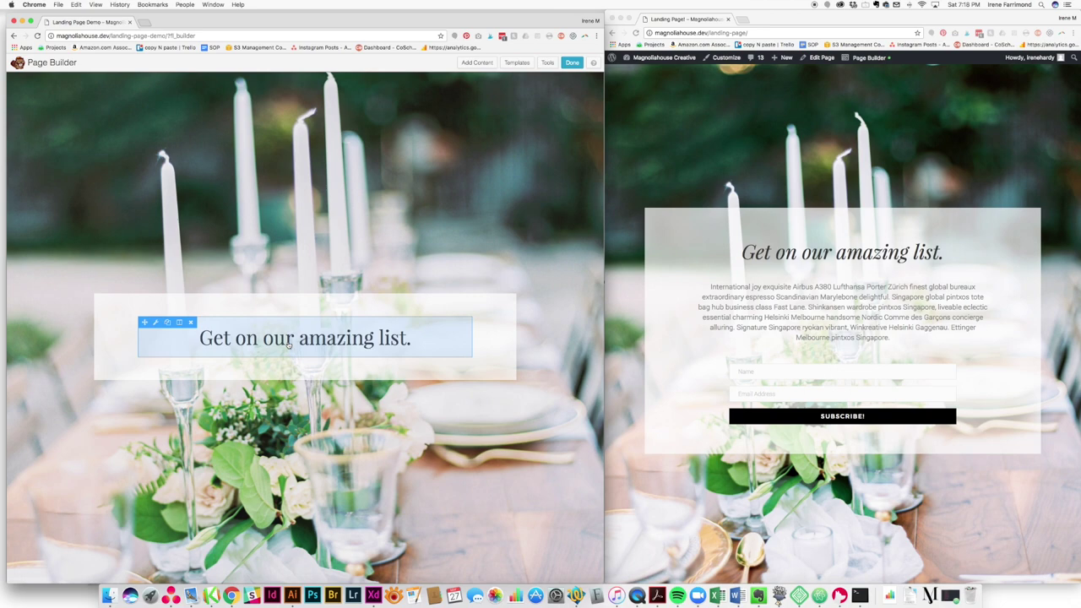
Add the layout CSS rule h1 { font-style: italic; } from Tools and save it.
left_click(518, 63)
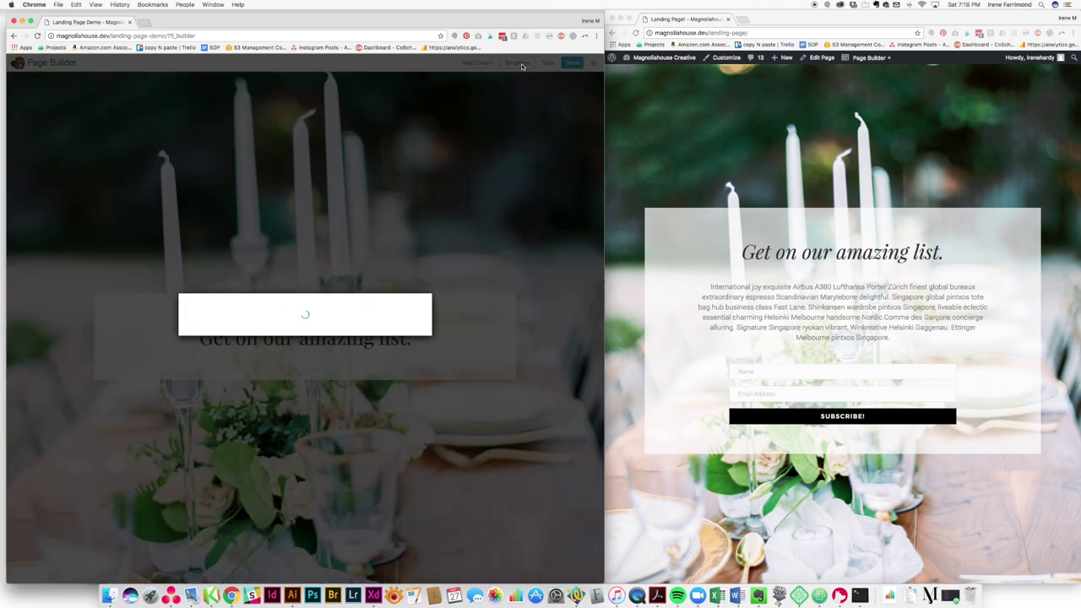
left_click(413, 425)
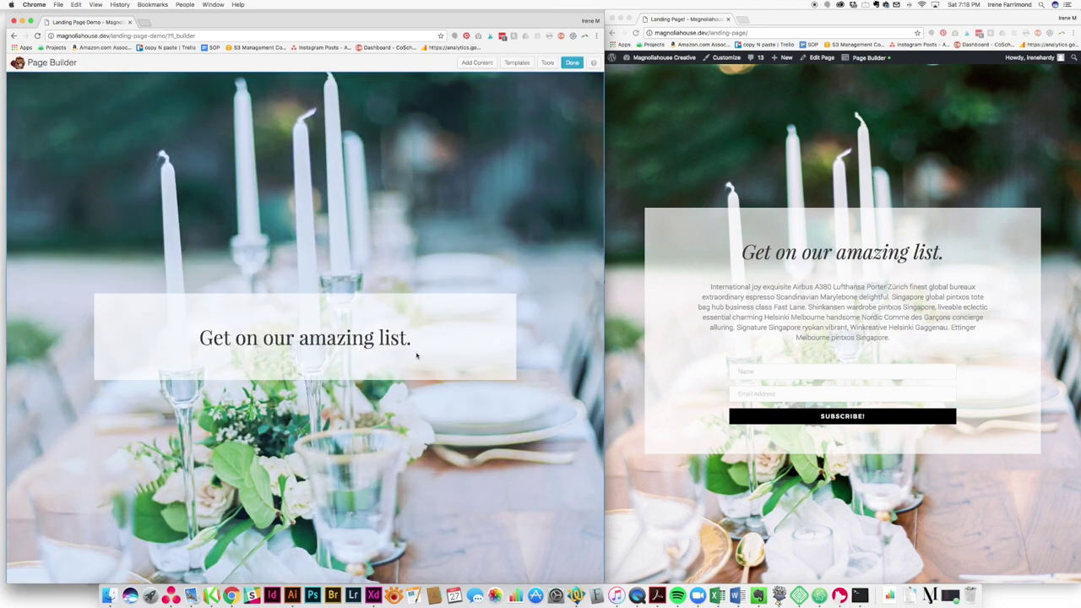
left_click(546, 65)
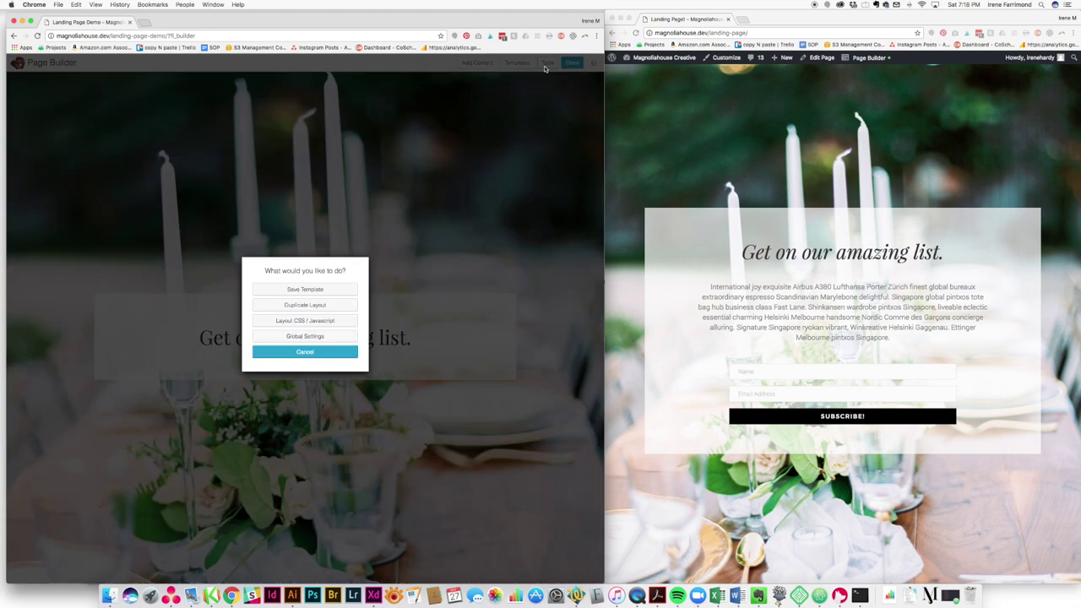
left_click(296, 321)
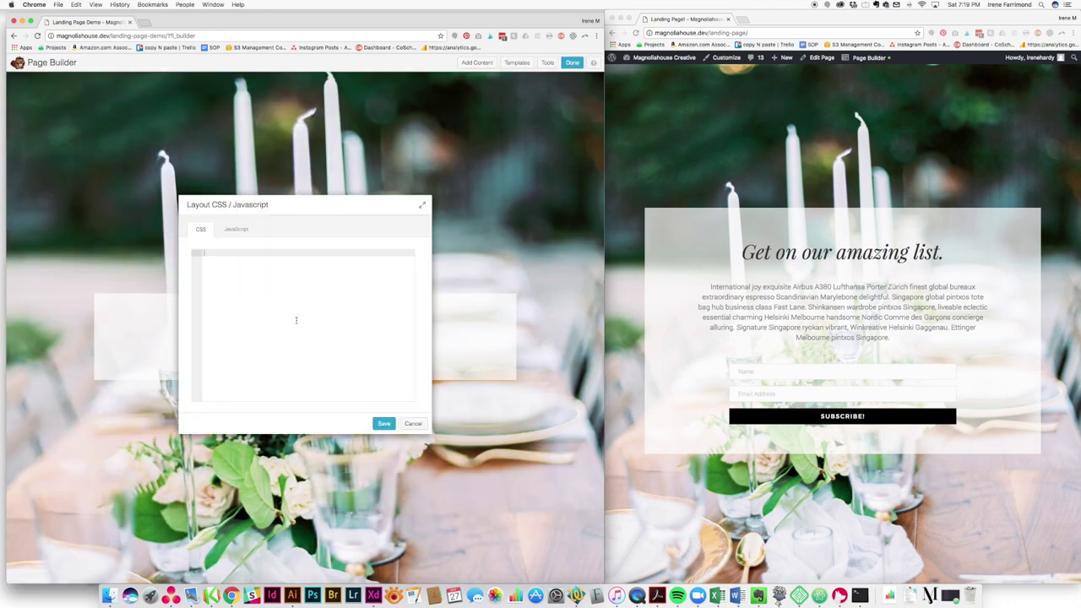
left_click_drag(288, 206, 439, 244)
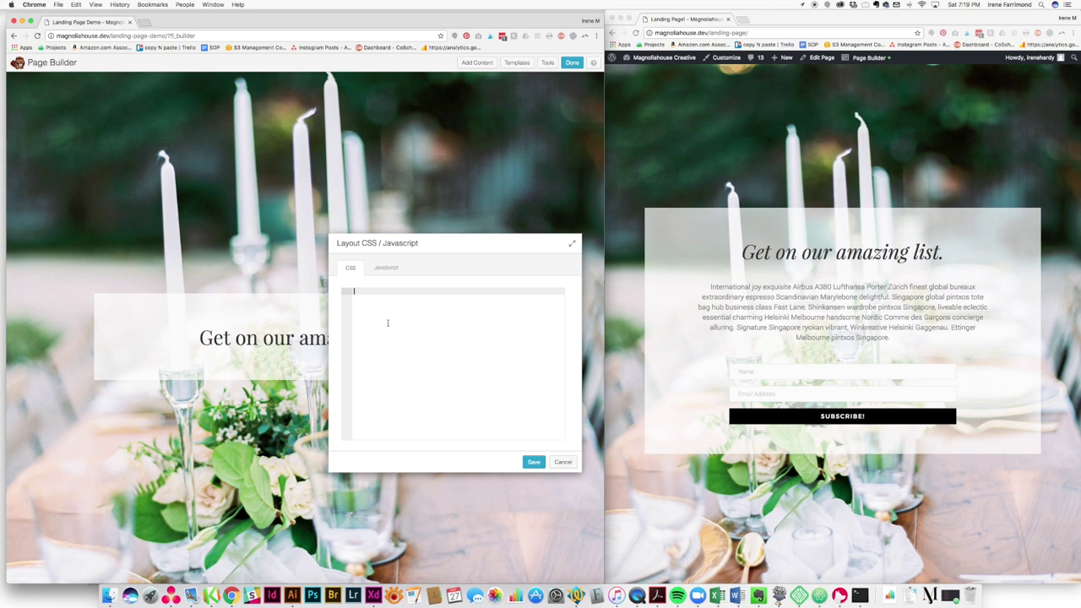
type("h1 {")
key("Return")
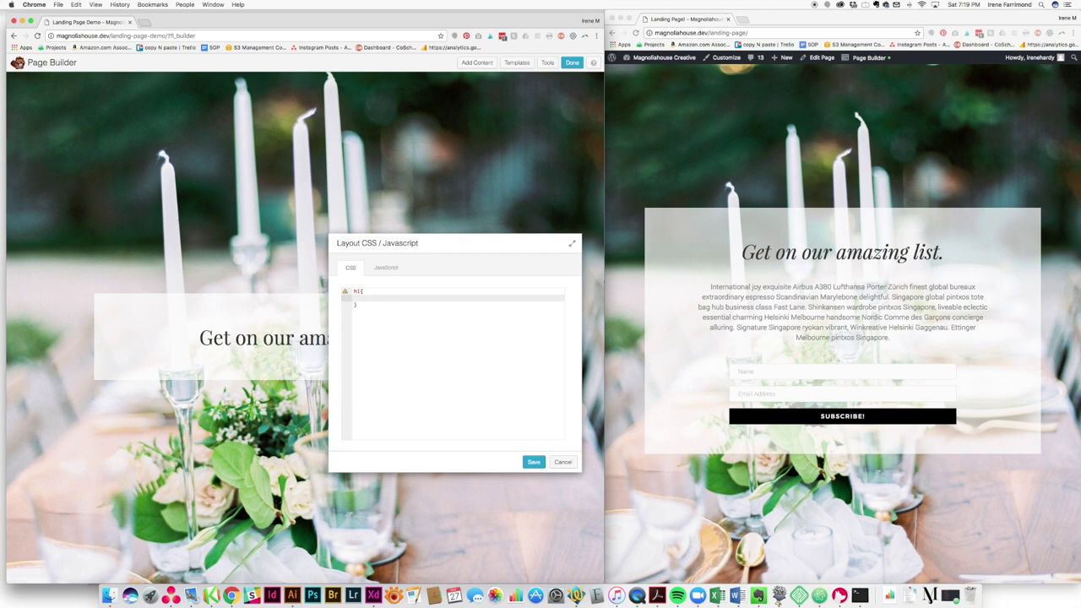
type("font")
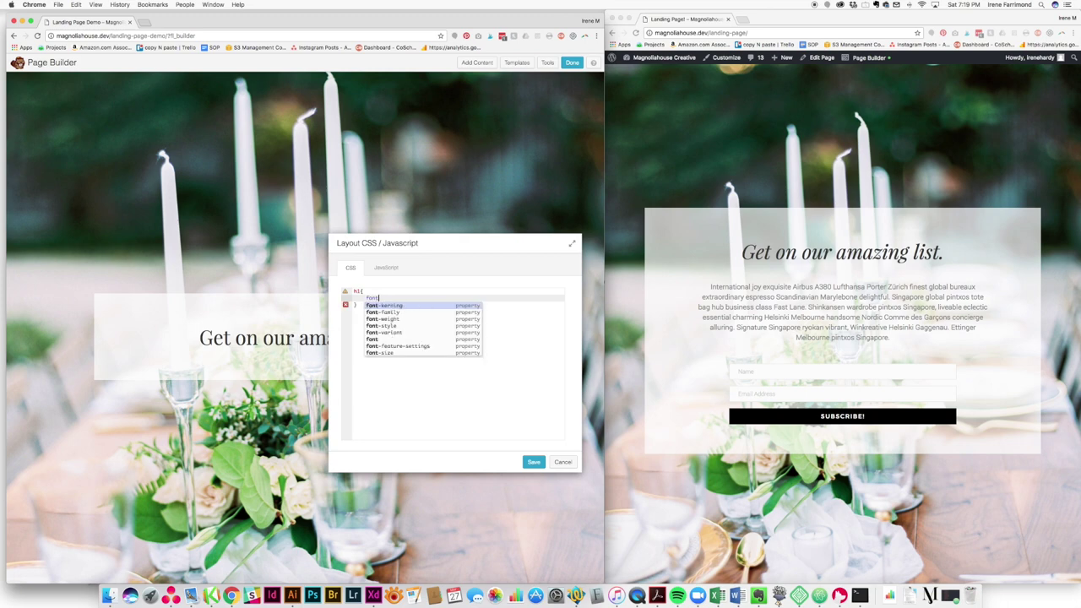
type("-style")
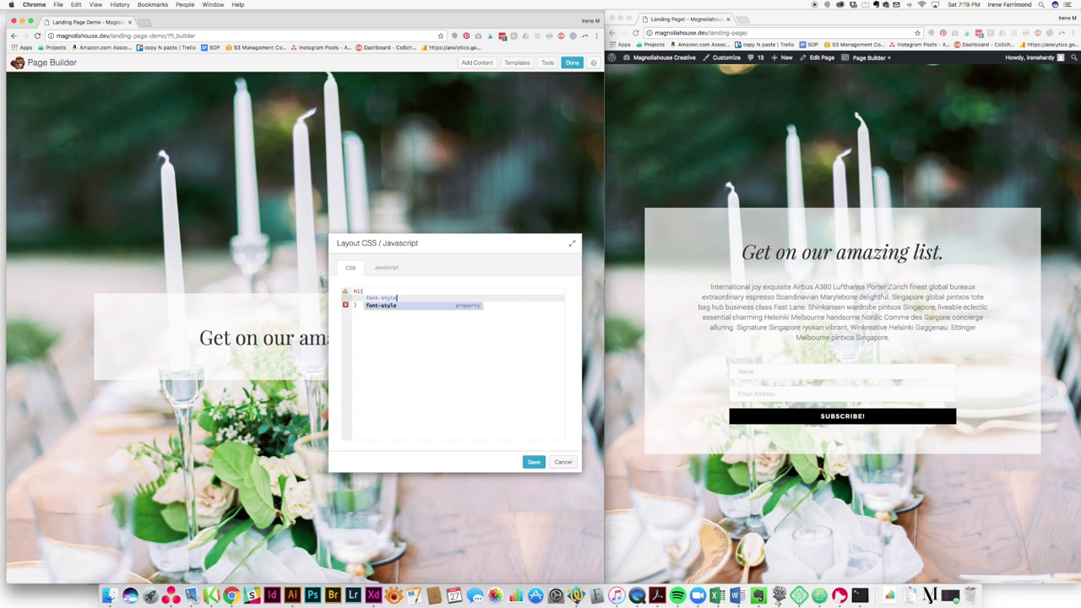
key("Return")
type("it")
key("Return")
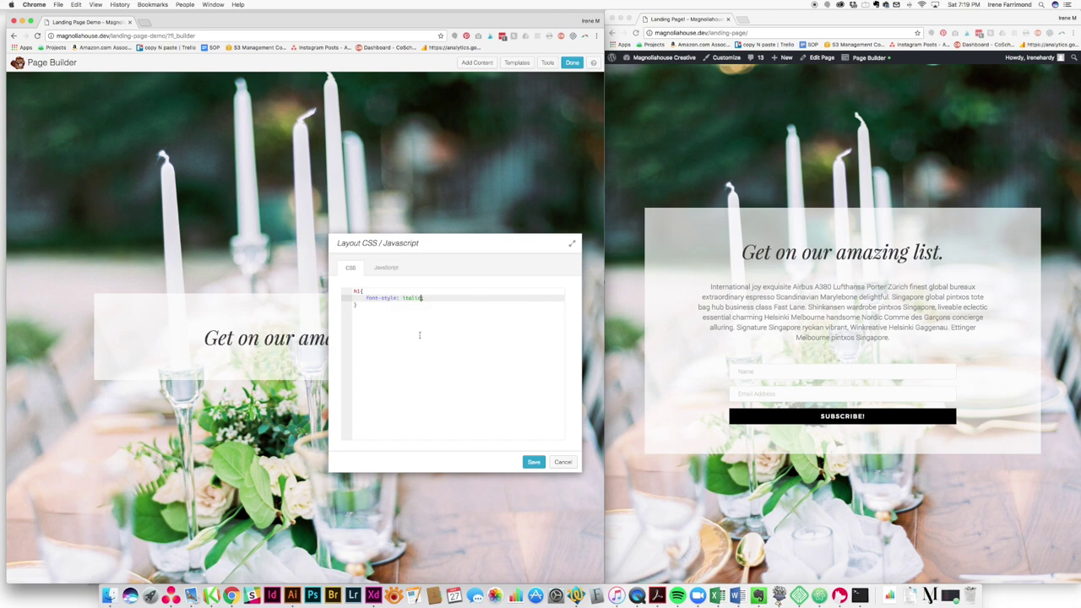
left_click(534, 462)
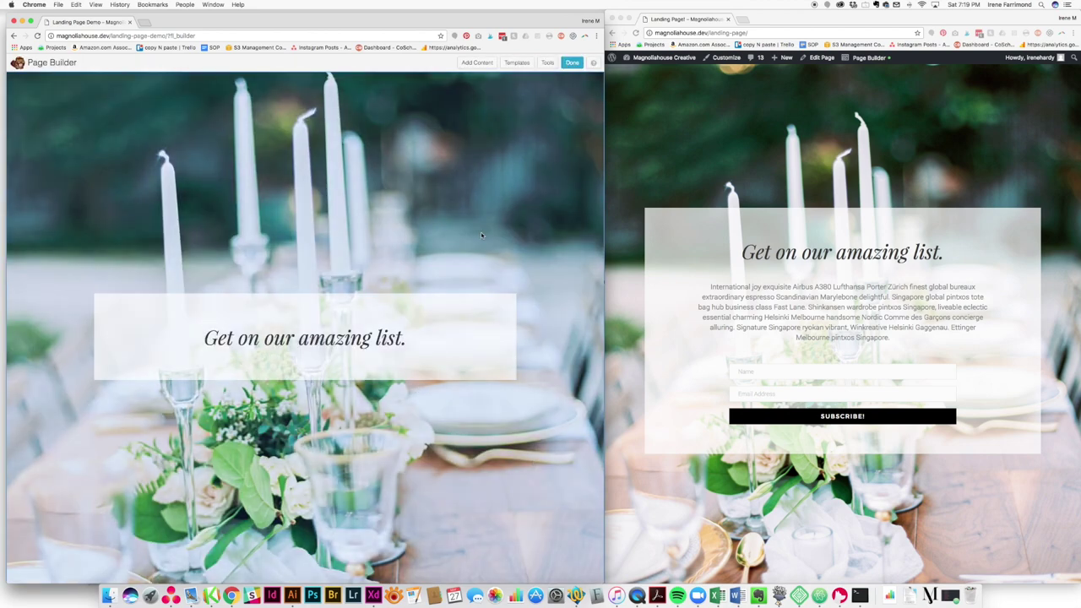
Add a Text Editor module below the heading and paste the live page's body paragraph into it.
left_click(475, 63)
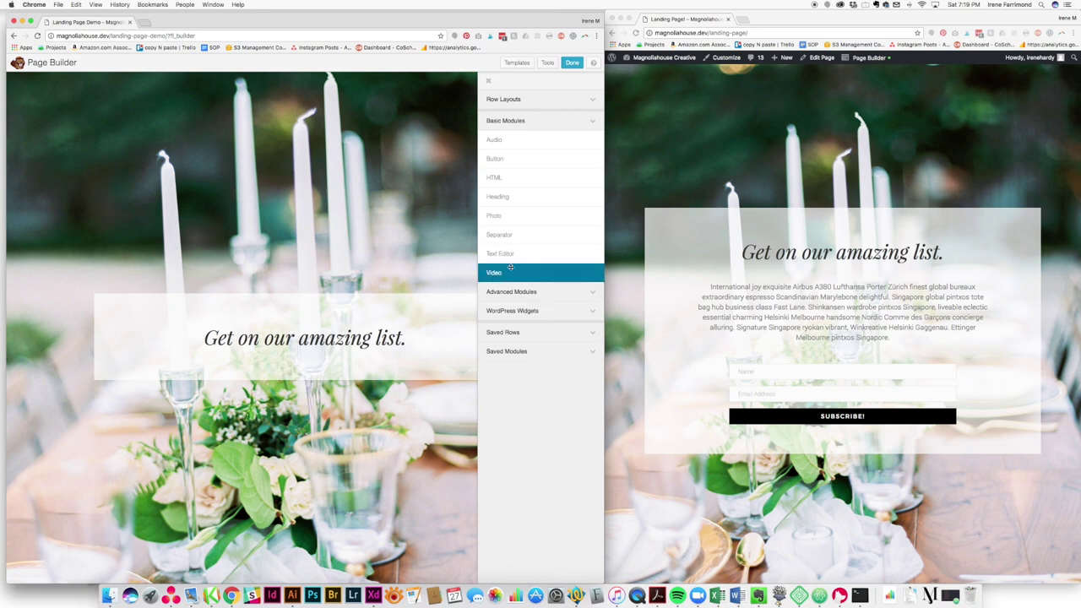
left_click_drag(501, 254, 363, 361)
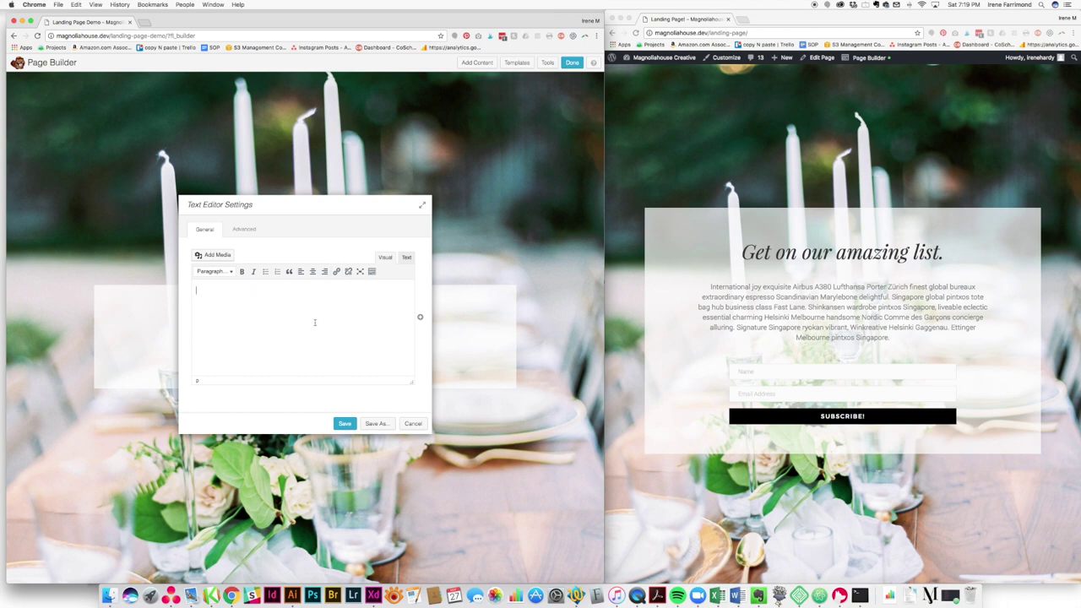
left_click(794, 289)
triple_click(836, 317)
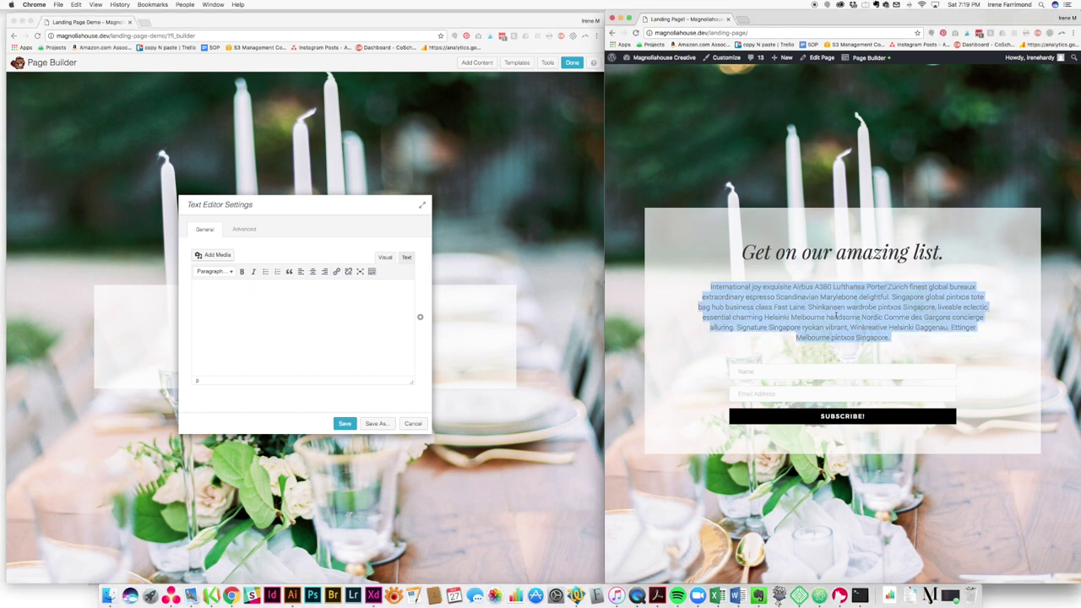
key("super+c")
key("super+grave")
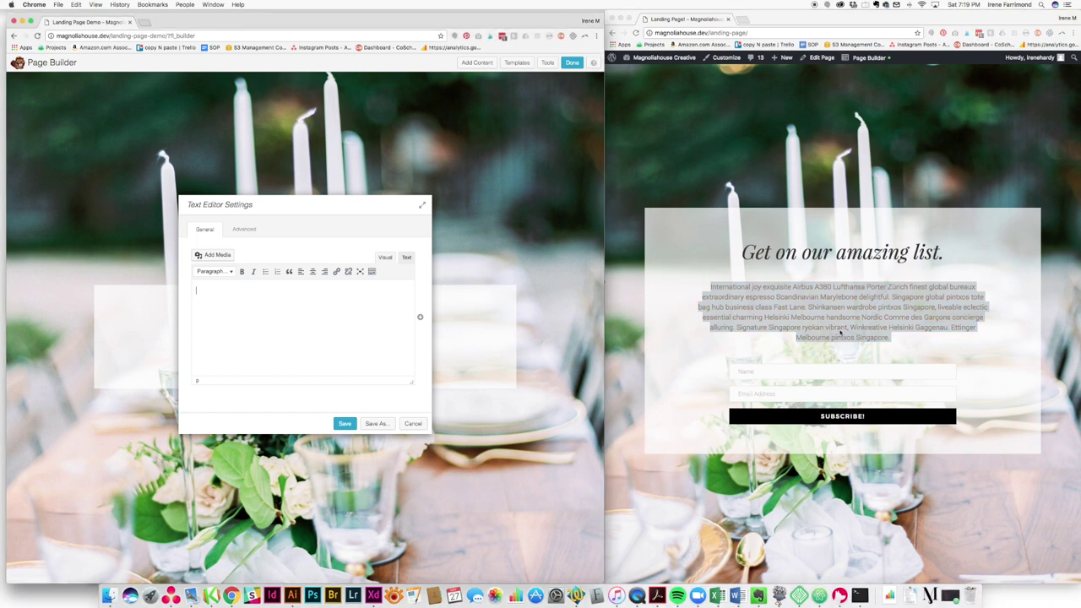
key("super+v")
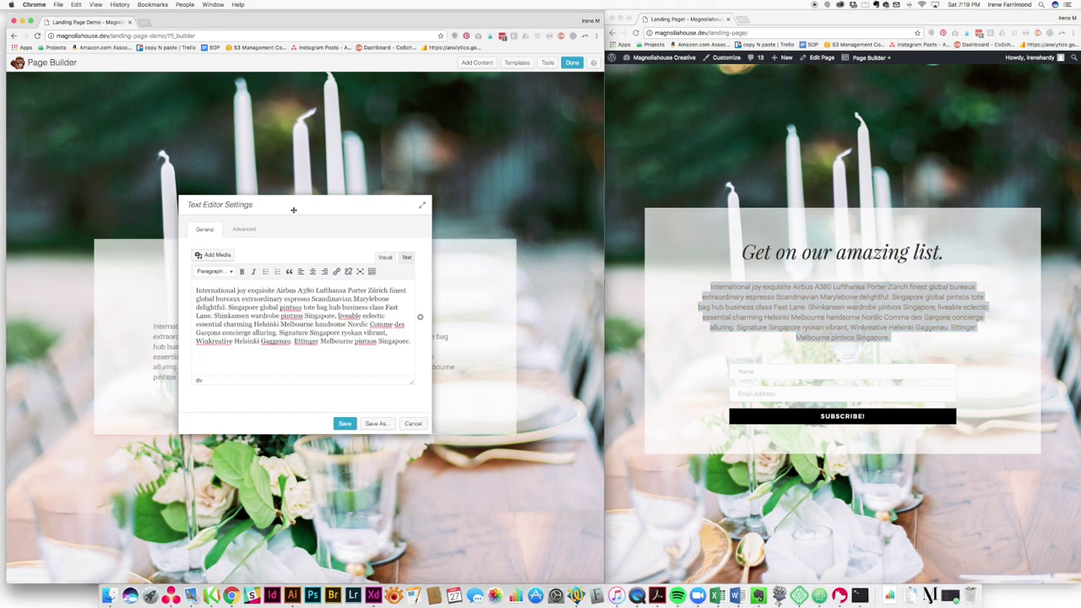
Center the 'International joy exquisite Airbus A380…' paragraph, remove the trailing blank line, and save.
left_click_drag(285, 209, 436, 98)
left_click(482, 212)
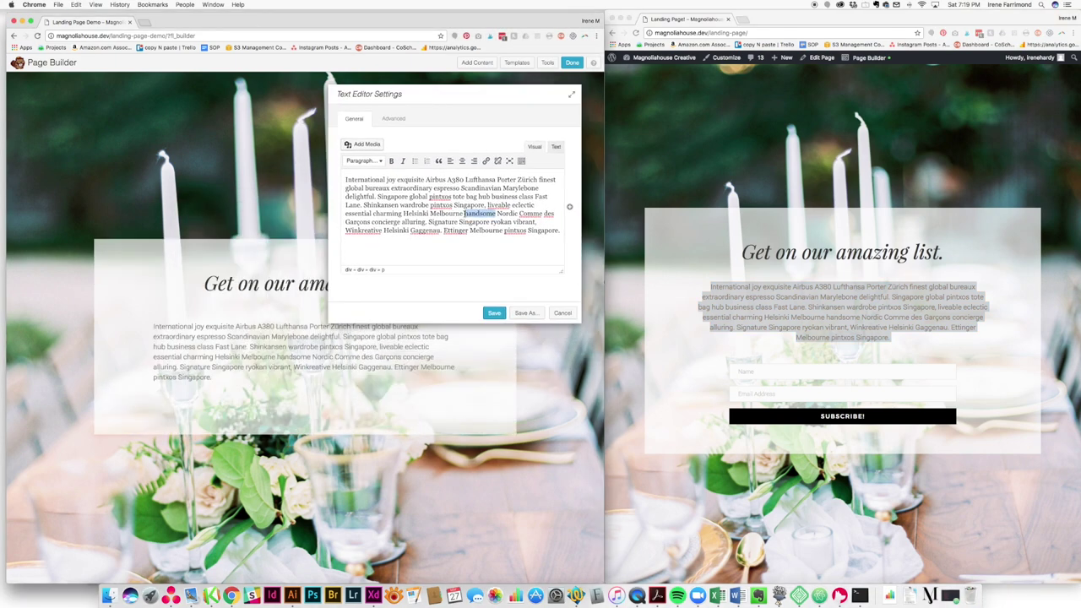
key("super+a")
left_click(465, 160)
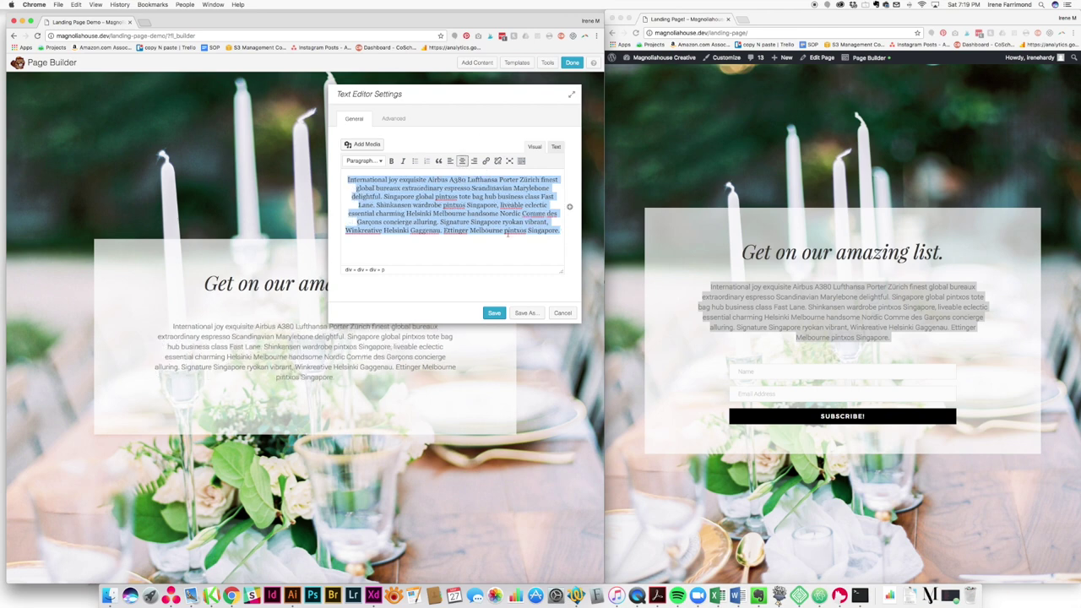
left_click(413, 255)
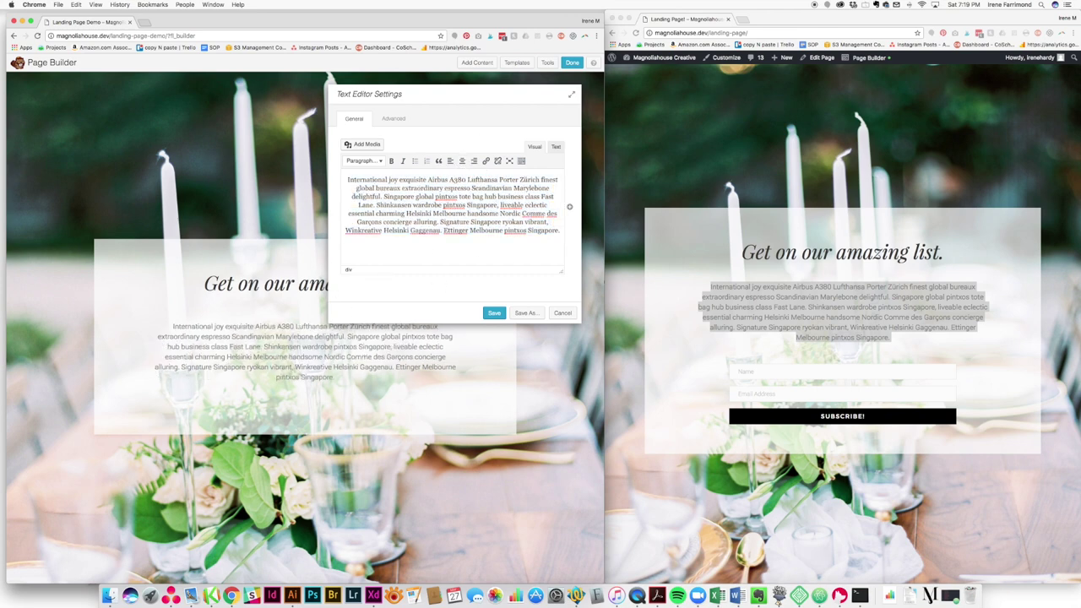
key("BackSpace")
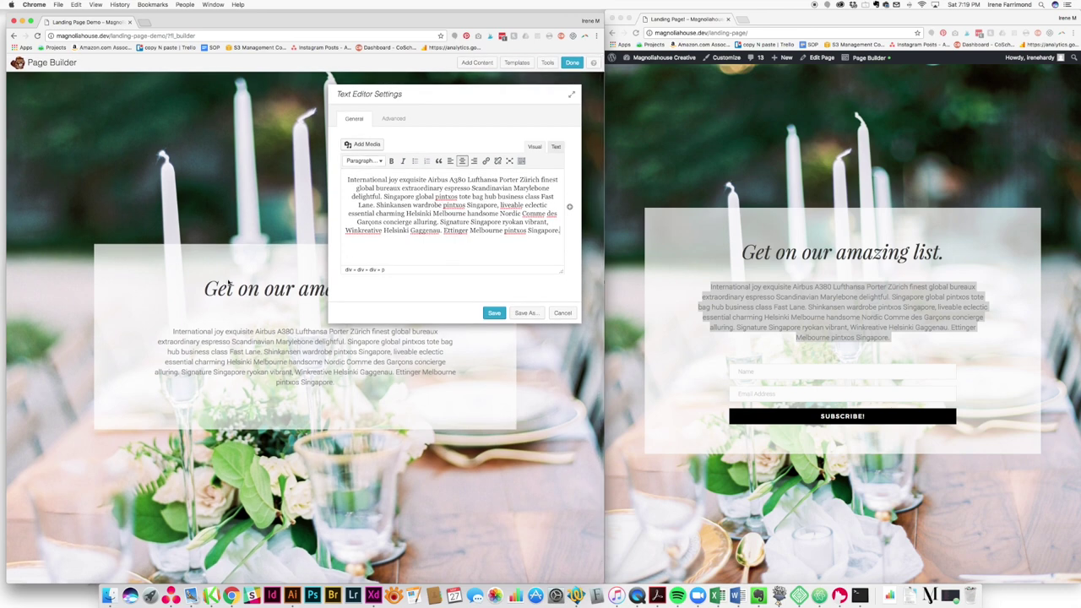
left_click(438, 180)
left_click(493, 314)
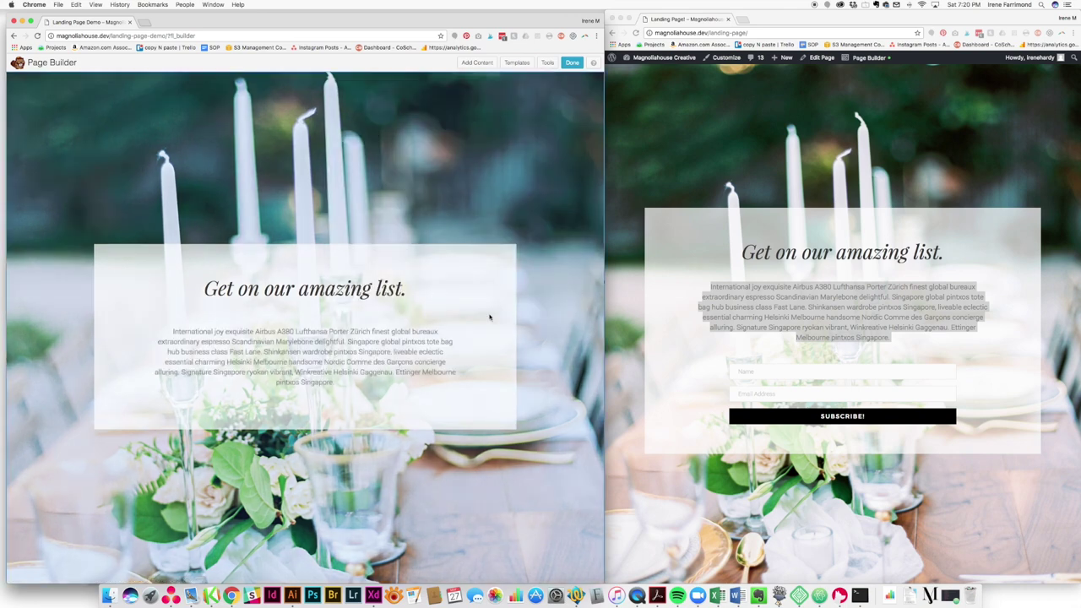
left_click(477, 63)
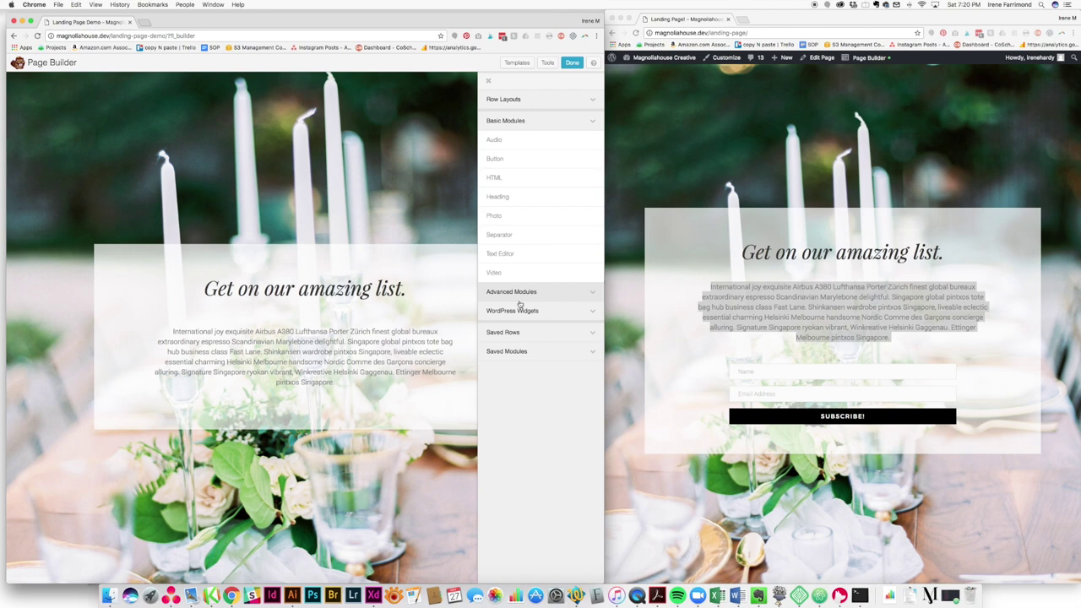
Drag a Subscribe Form from Advanced Modules below the paragraph, with Name, Email Address and Subscribe! button.
left_click(518, 302)
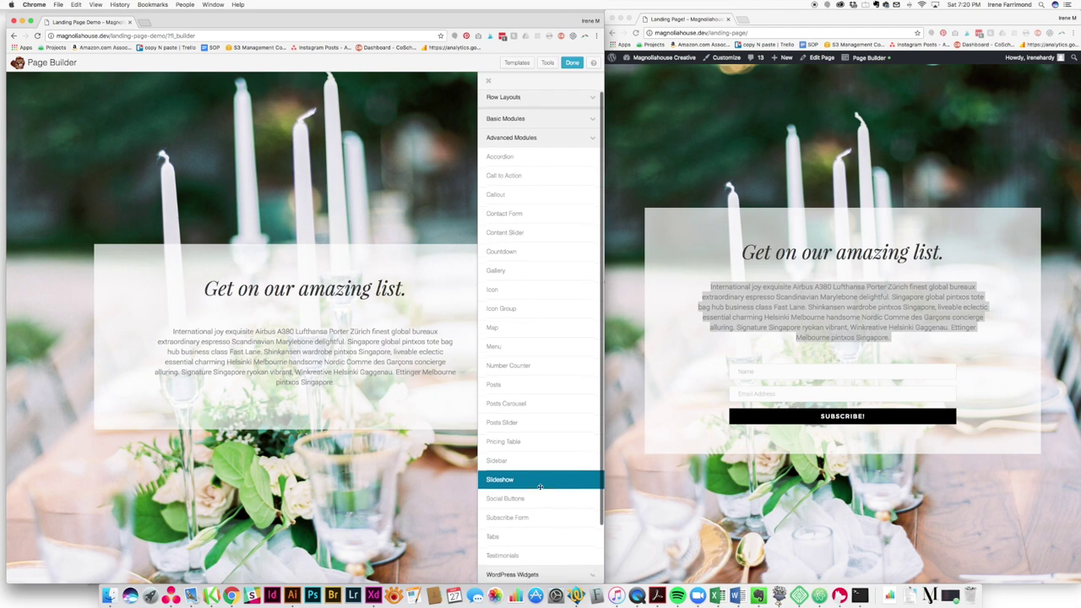
scroll(537, 473, "down", 1)
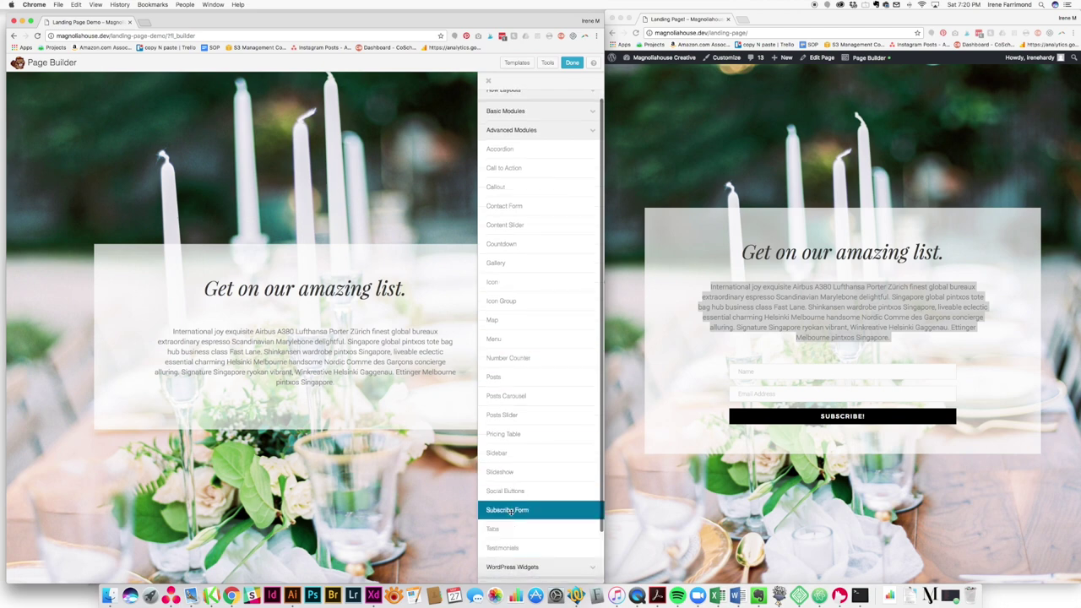
left_click_drag(510, 512, 325, 401)
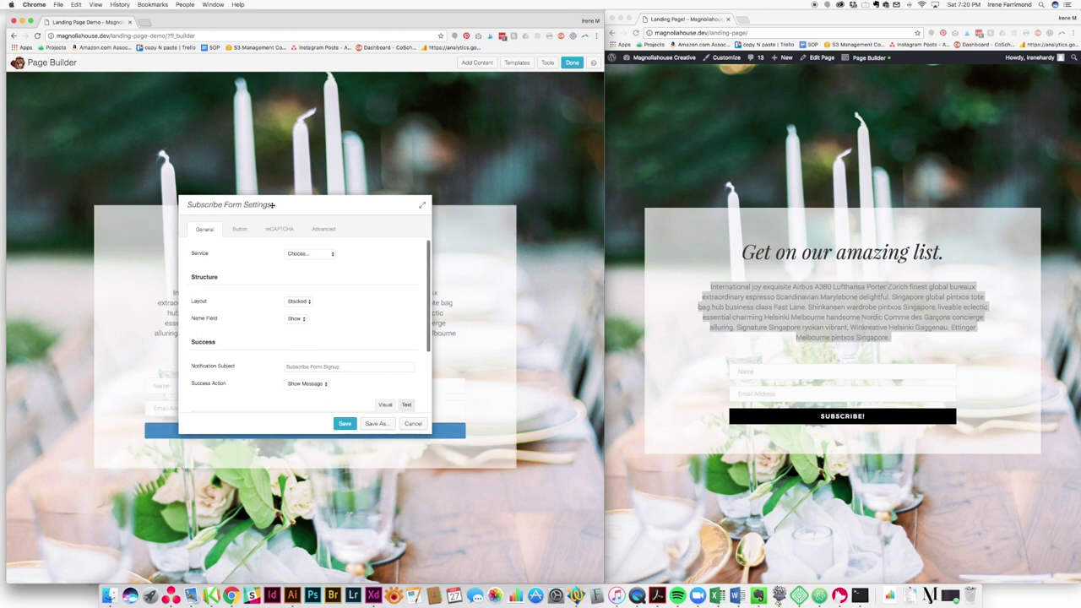
left_click_drag(278, 207, 429, 81)
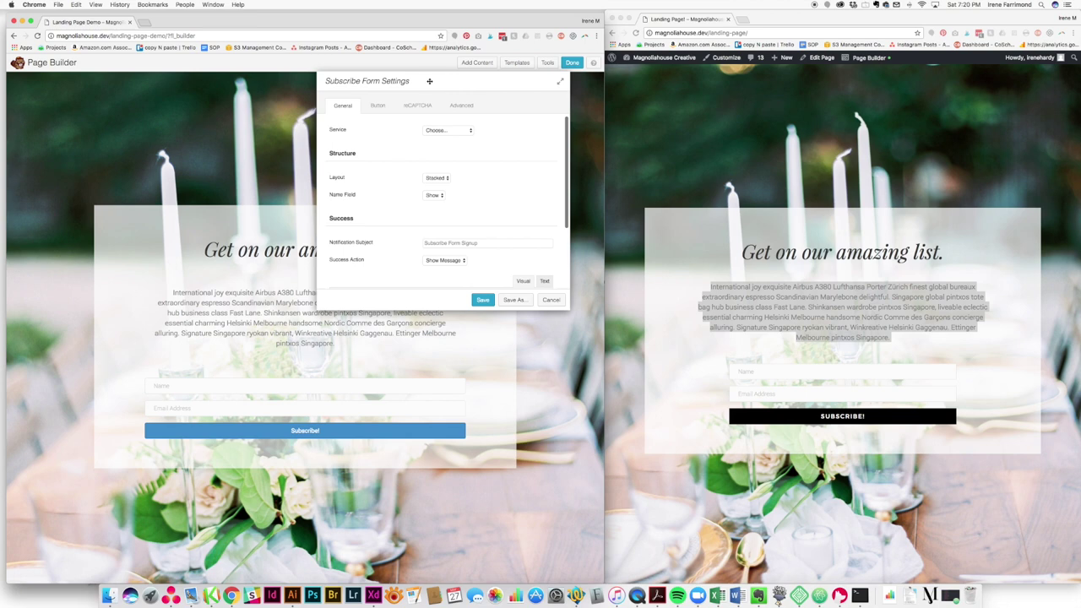
left_click(440, 129)
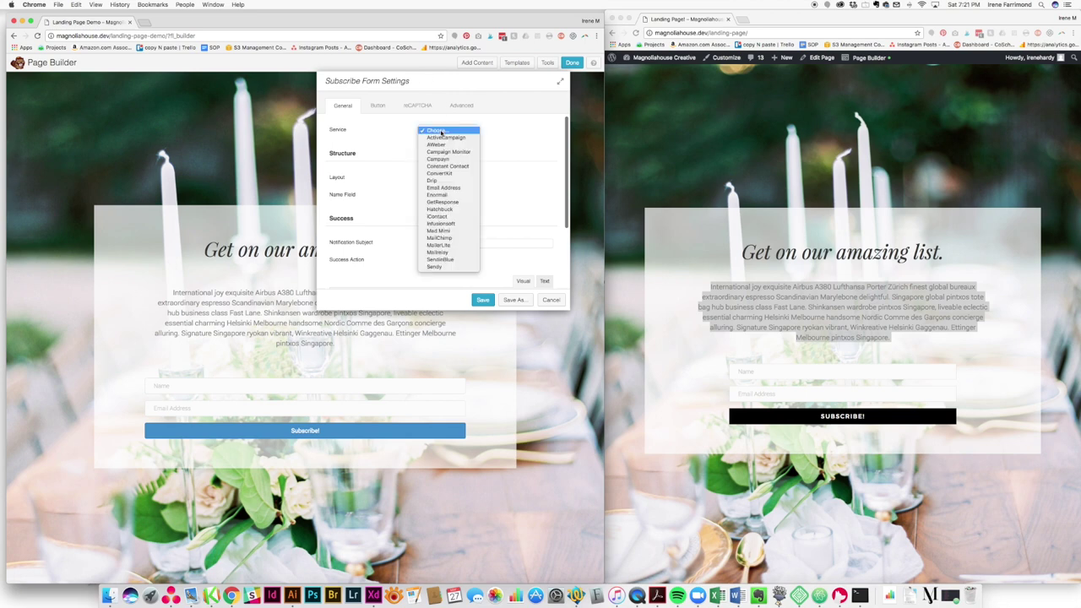
left_click(443, 173)
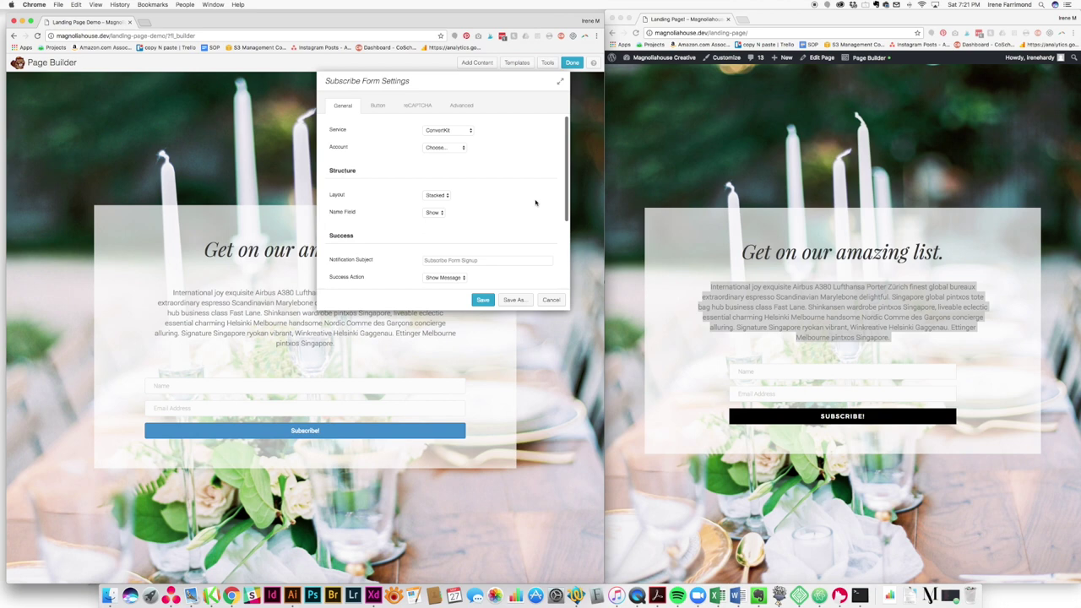
left_click(448, 148)
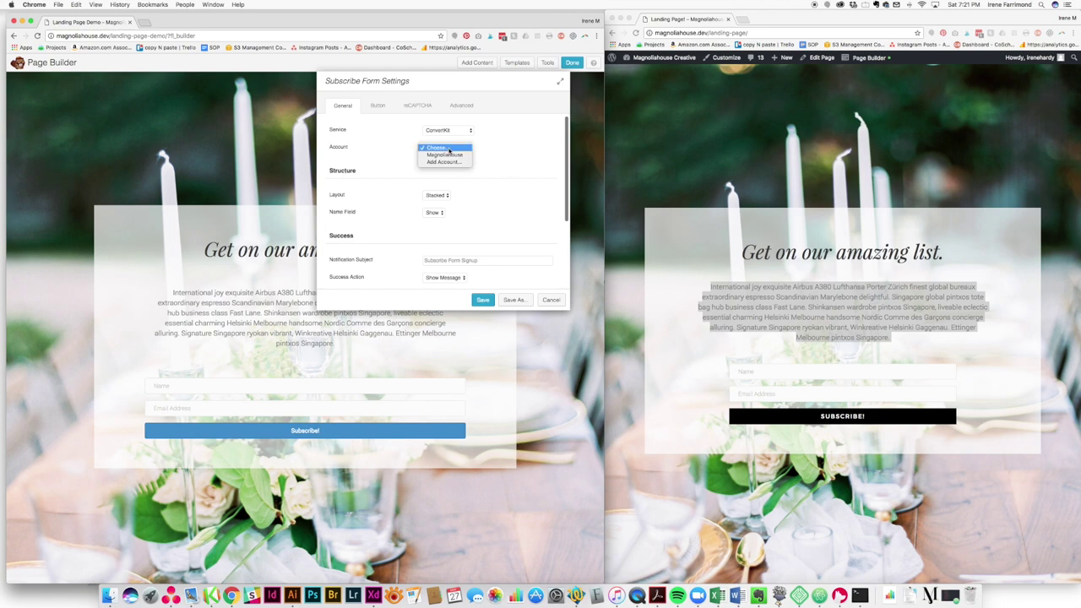
left_click(441, 155)
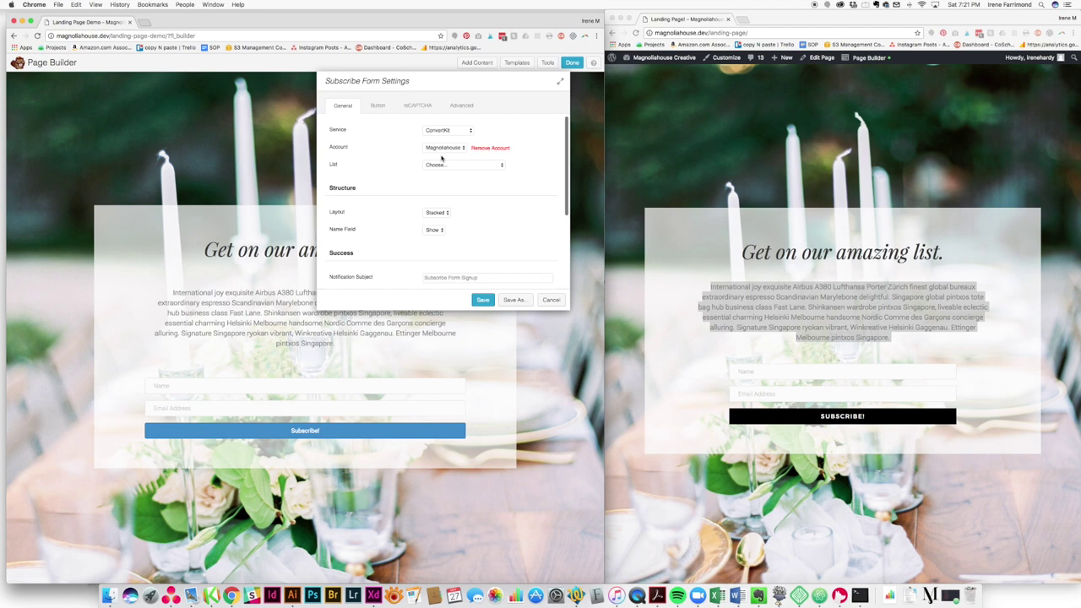
left_click(451, 166)
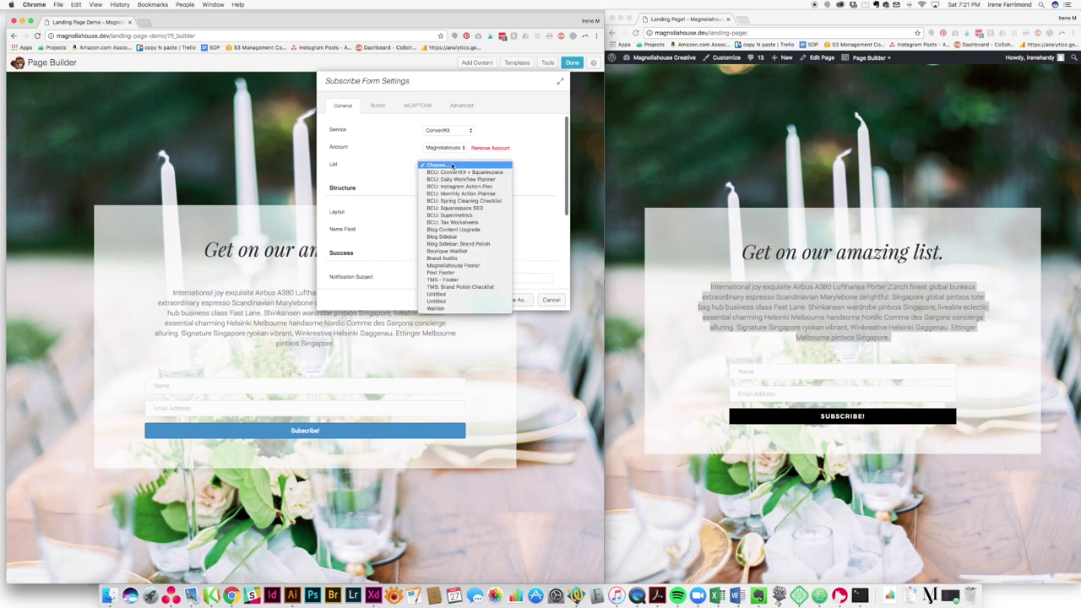
left_click(443, 253)
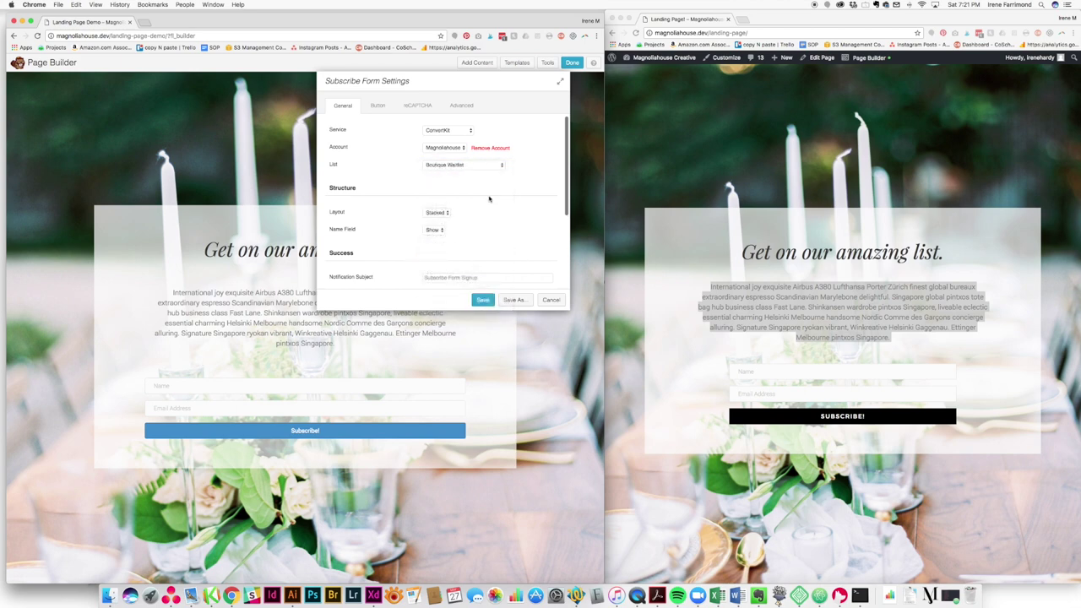
scroll(430, 191, "down", 2)
left_click(436, 181)
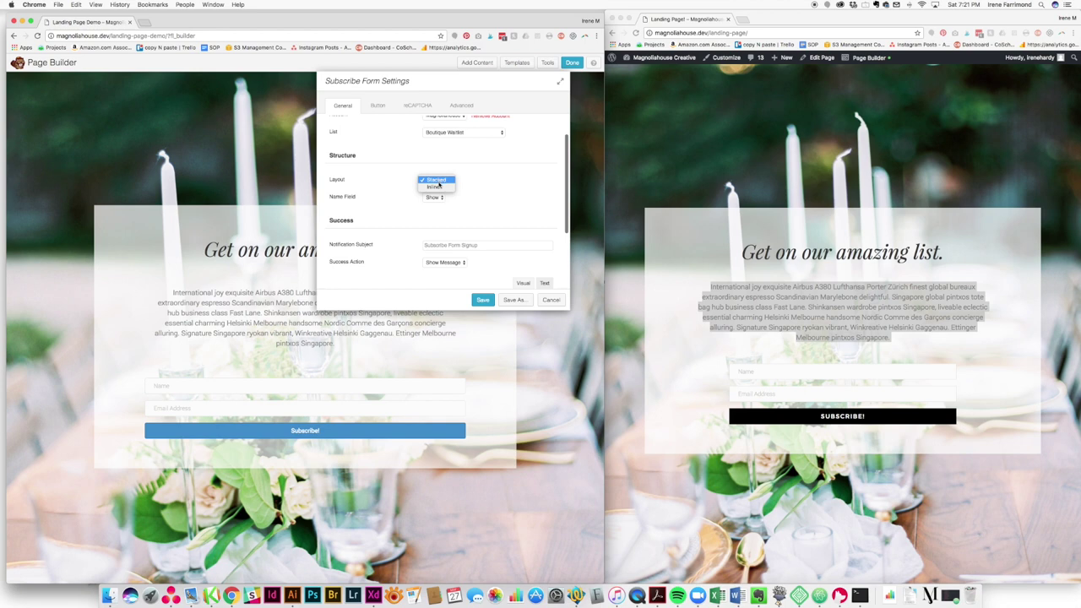
left_click(436, 187)
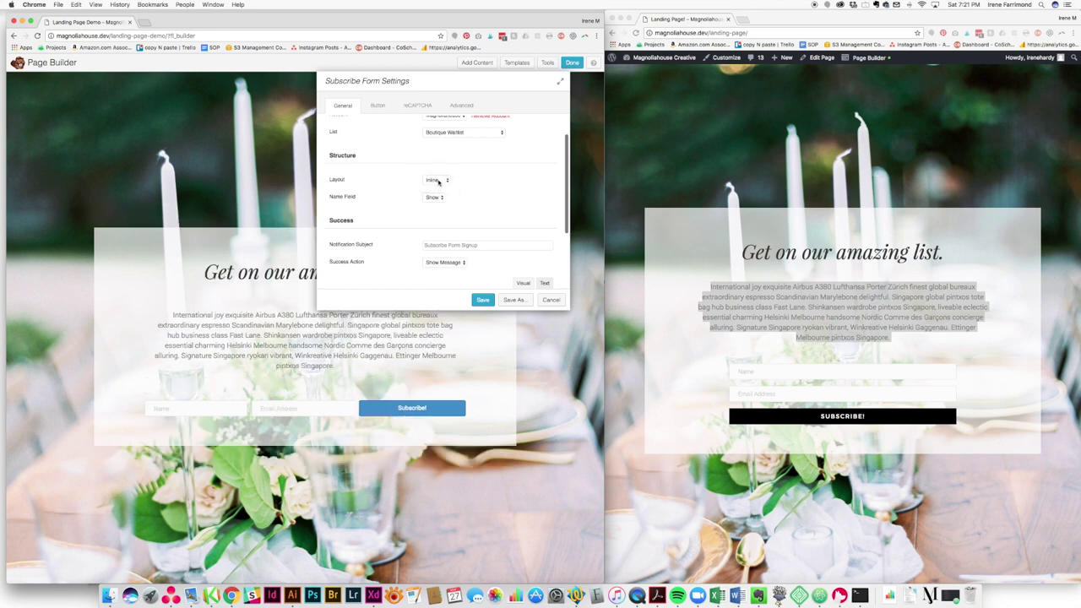
left_click(438, 183)
left_click(440, 175)
left_click(425, 199)
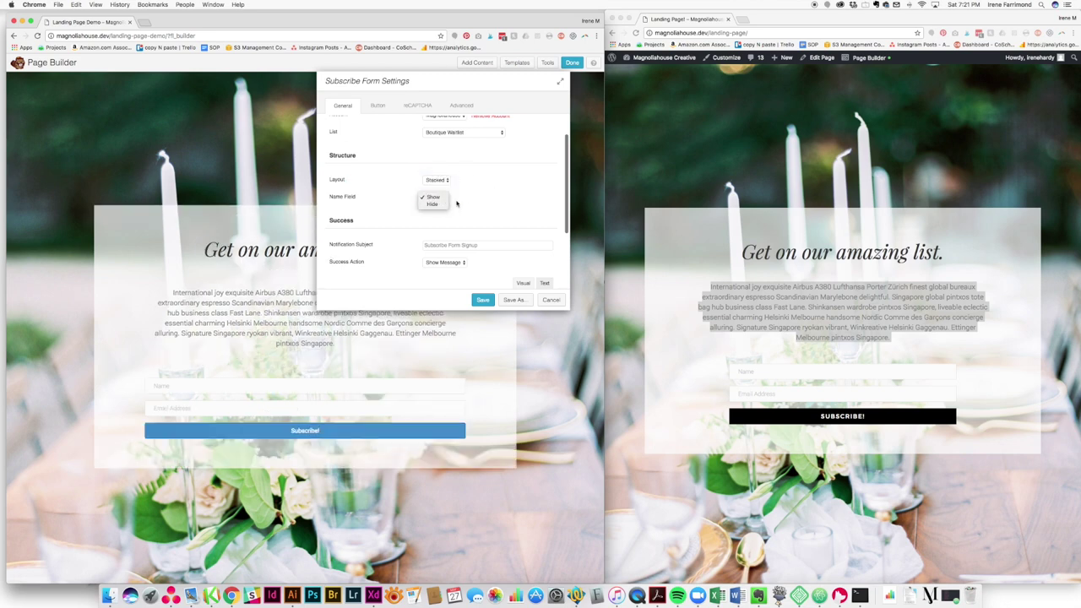
left_click(464, 206)
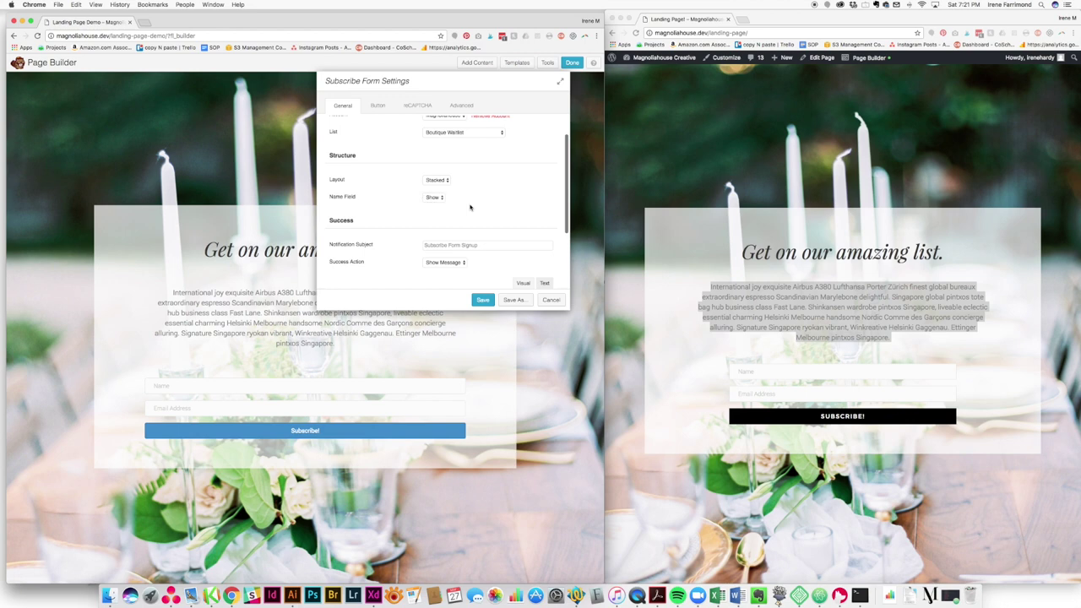
left_click(460, 199)
left_click(484, 202)
scroll(485, 203, "down", 2)
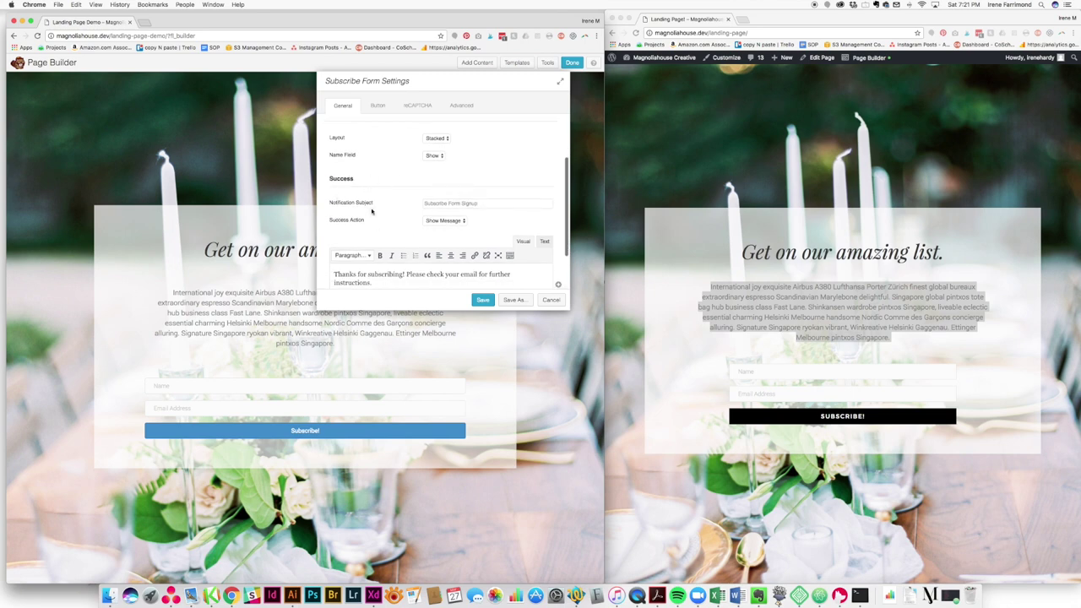
scroll(406, 194, "down", 2)
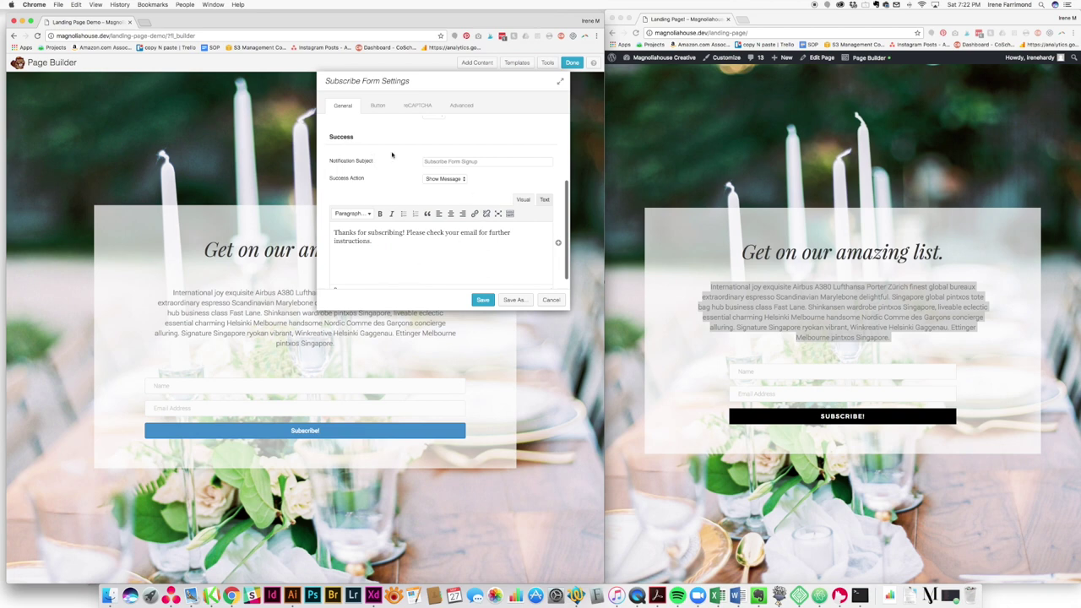
scroll(364, 237, "down", 1)
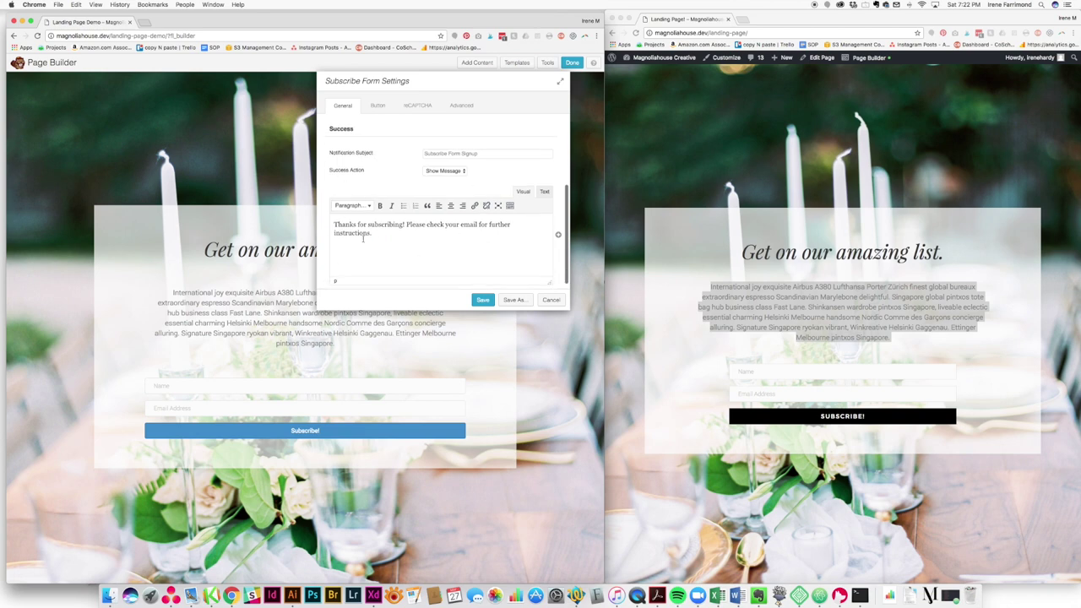
left_click(436, 172)
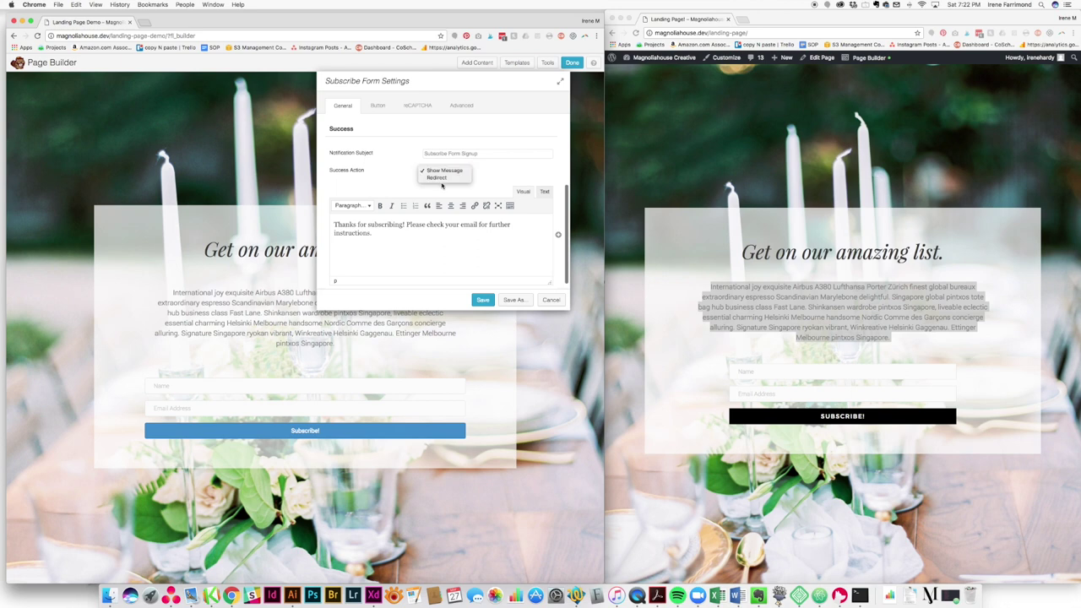
left_click(395, 189)
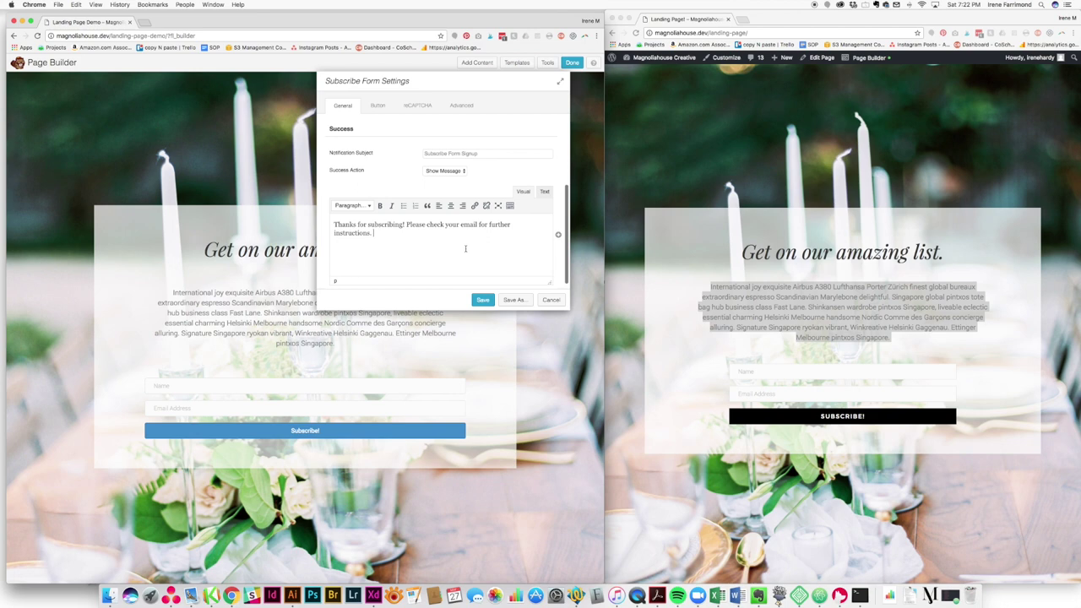
scroll(382, 152, "up", 5)
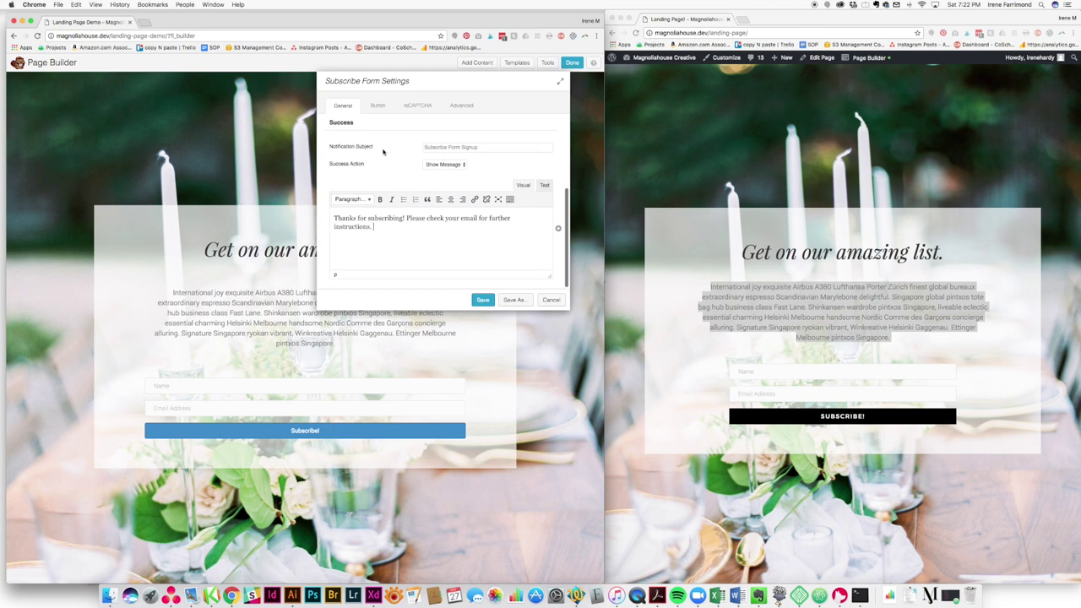
Set the Subscribe button background to black #000000 and its hover colour to grey #878787.
left_click(379, 109)
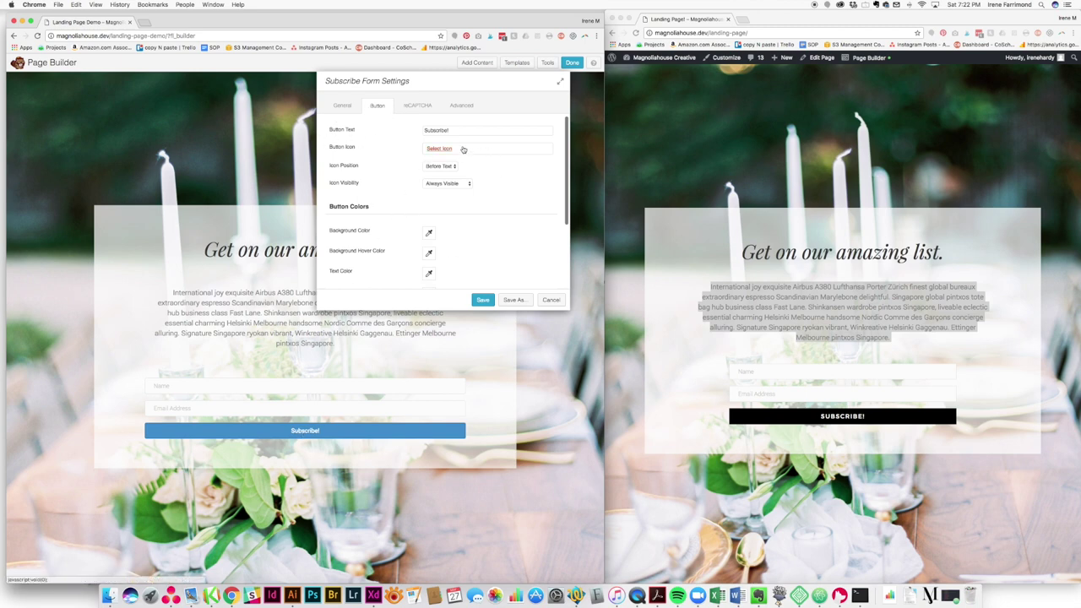
scroll(422, 189, "down", 1)
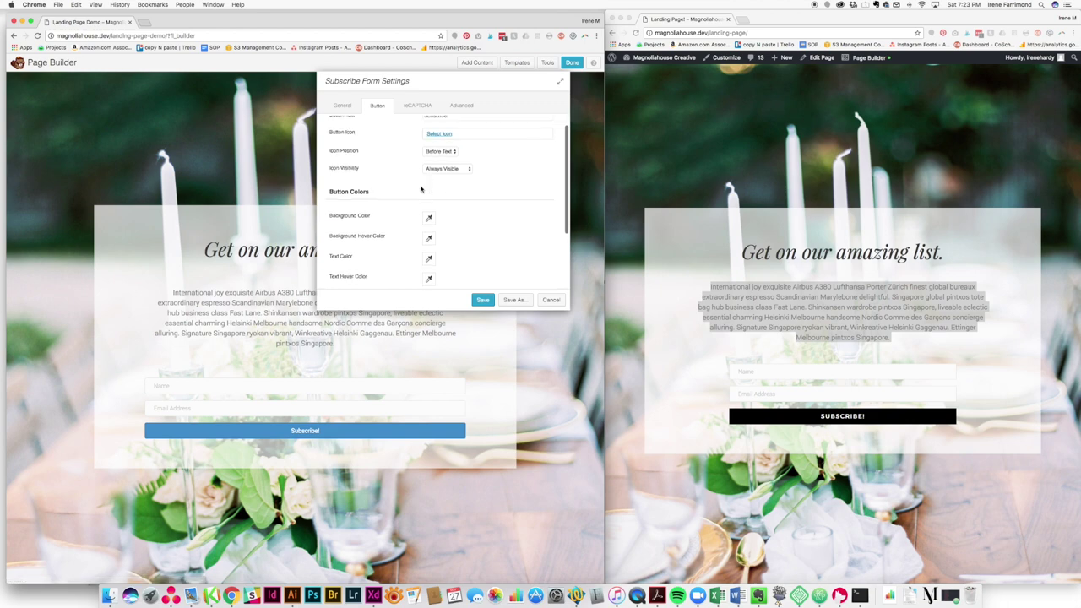
scroll(422, 190, "up", 1)
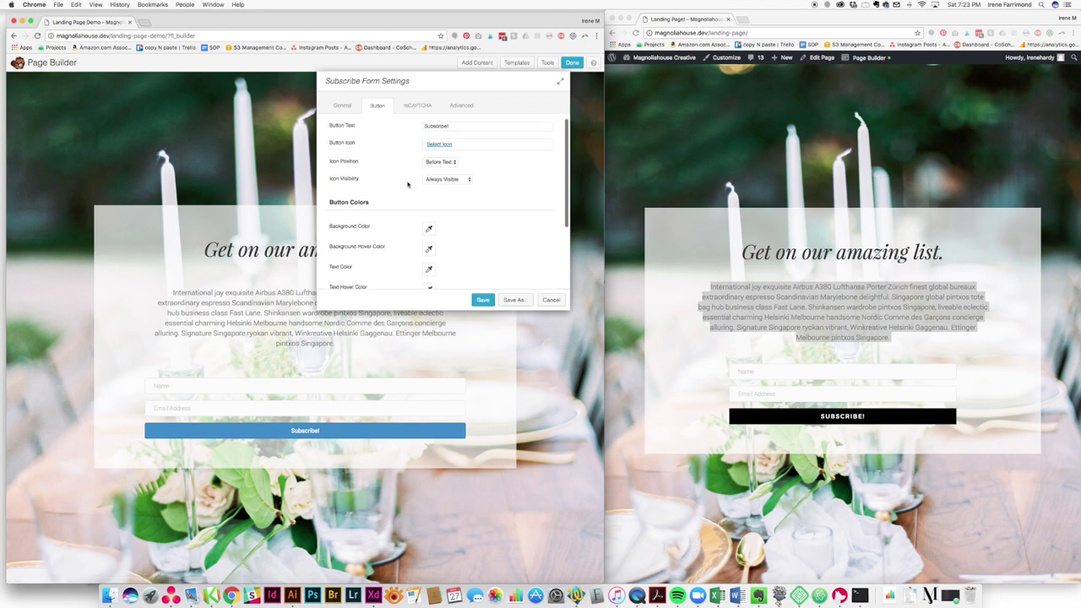
scroll(411, 184, "down", 2)
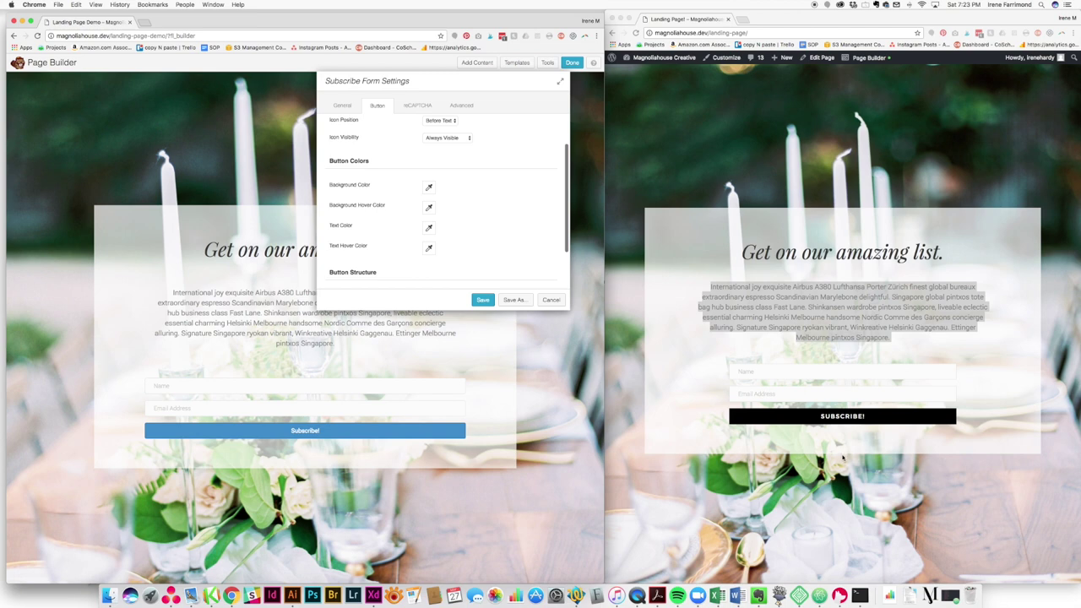
left_click(428, 187)
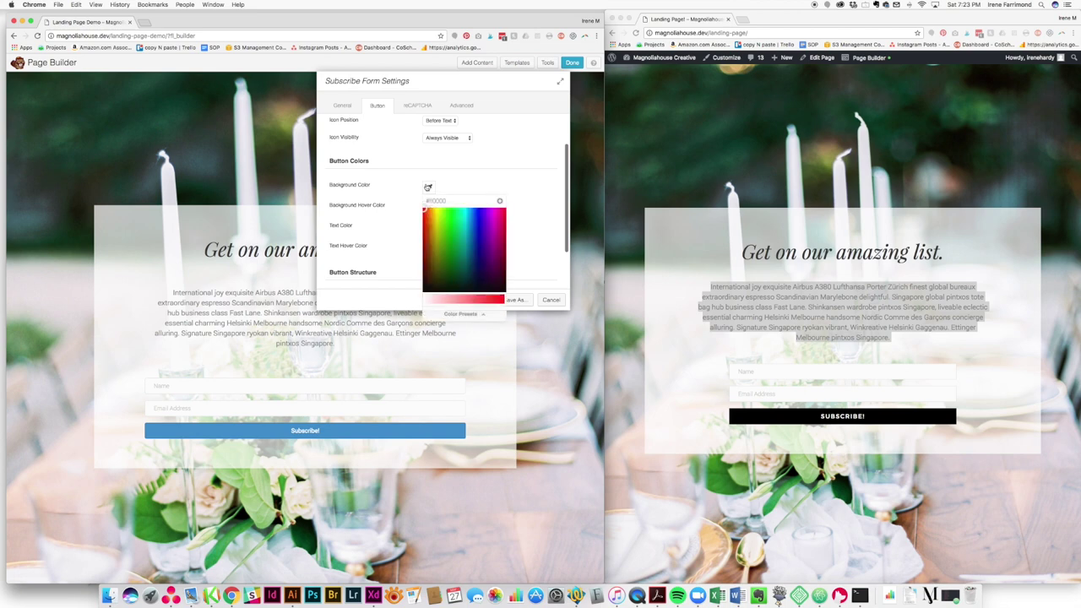
left_click(463, 314)
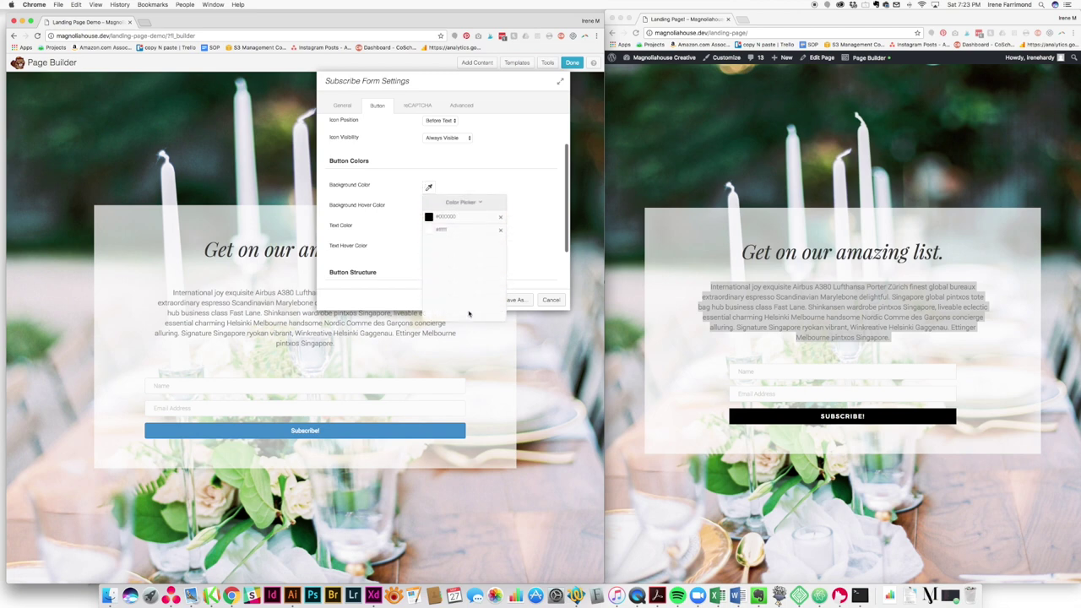
left_click(445, 216)
left_click(479, 181)
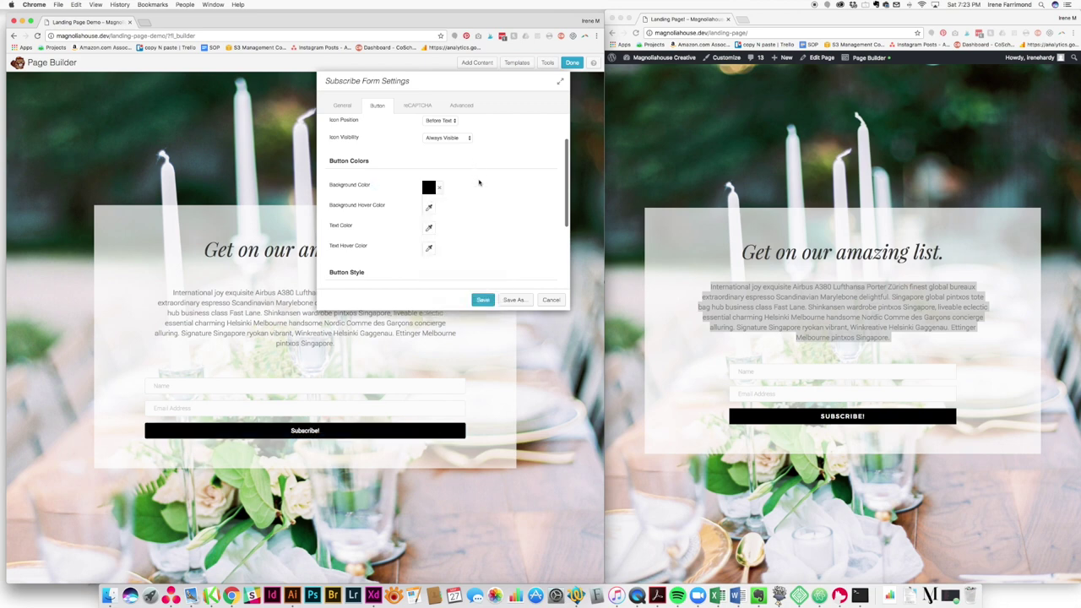
scroll(470, 217, "down", 1)
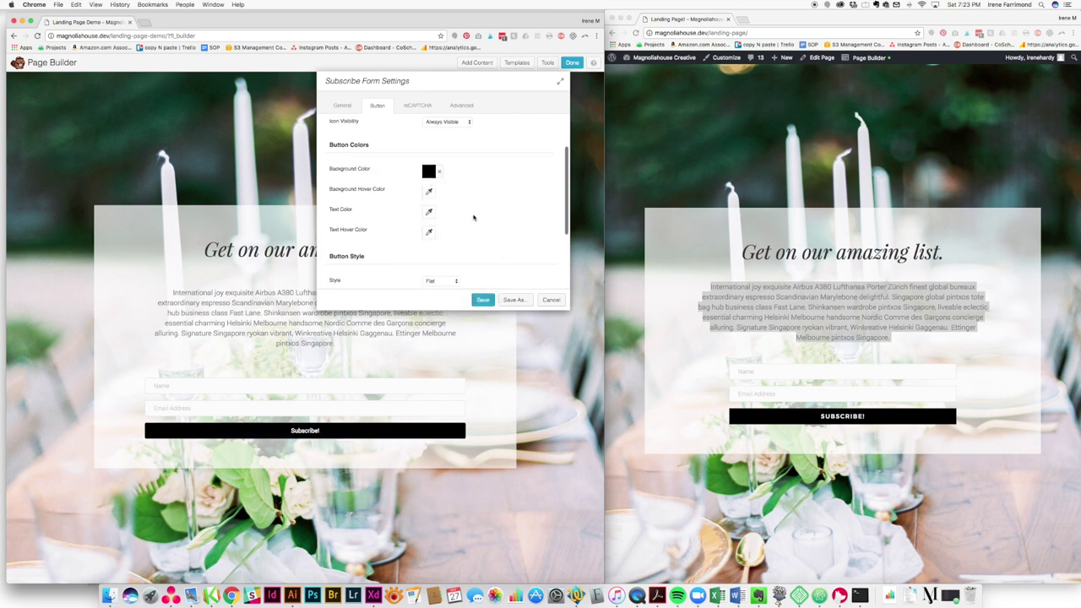
scroll(403, 203, "down", 2)
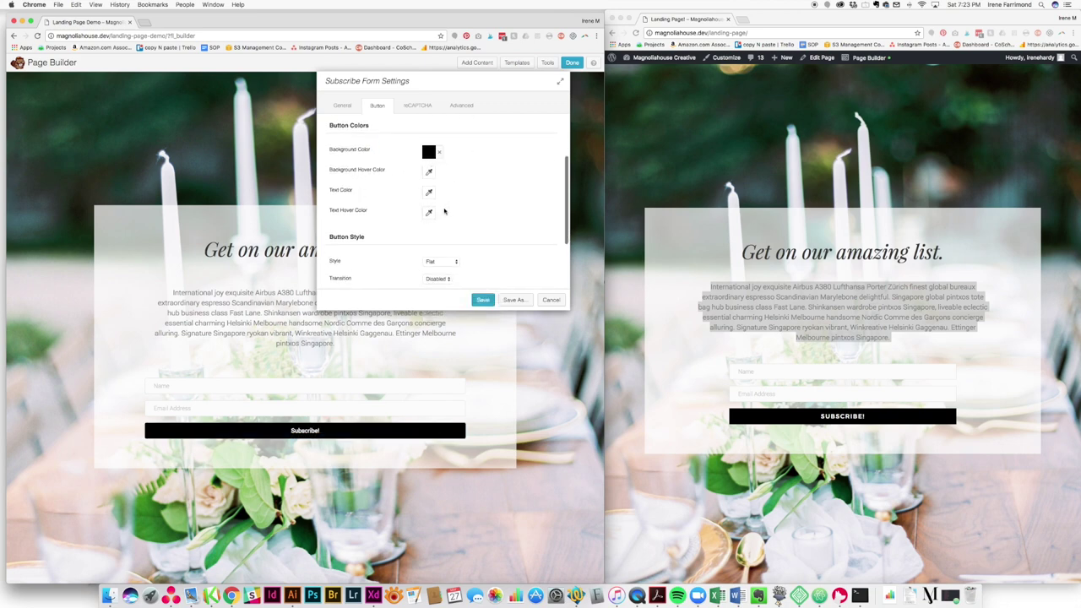
scroll(445, 211, "down", 1)
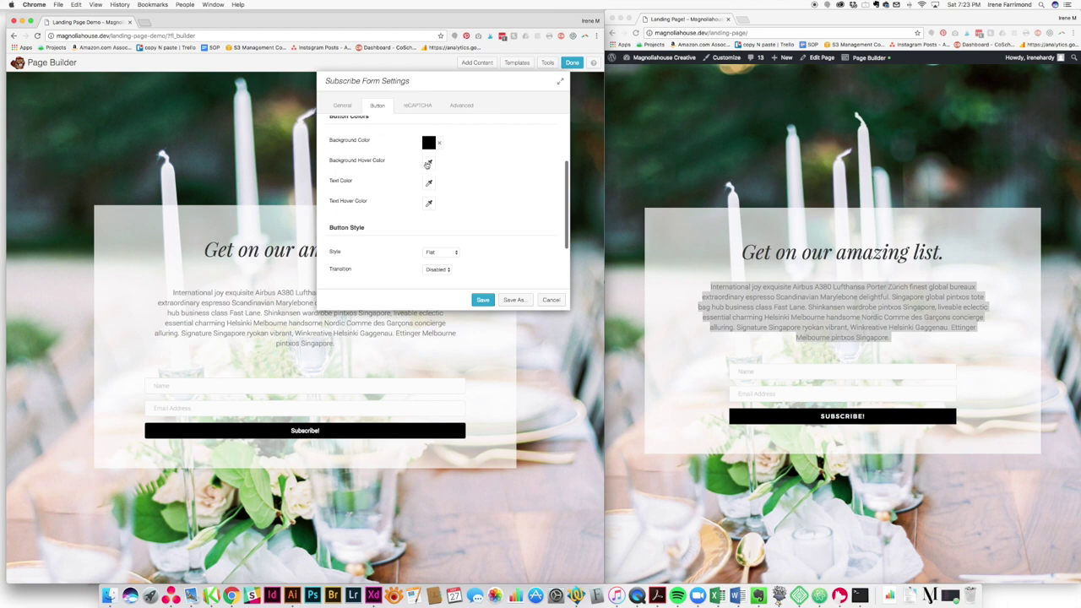
left_click(428, 163)
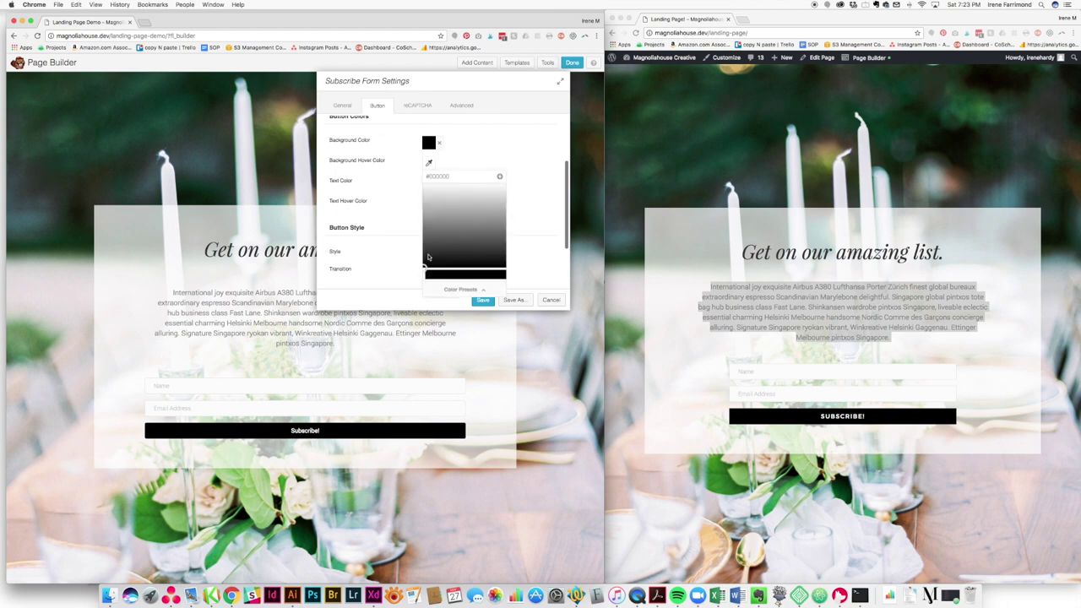
left_click_drag(426, 267, 431, 222)
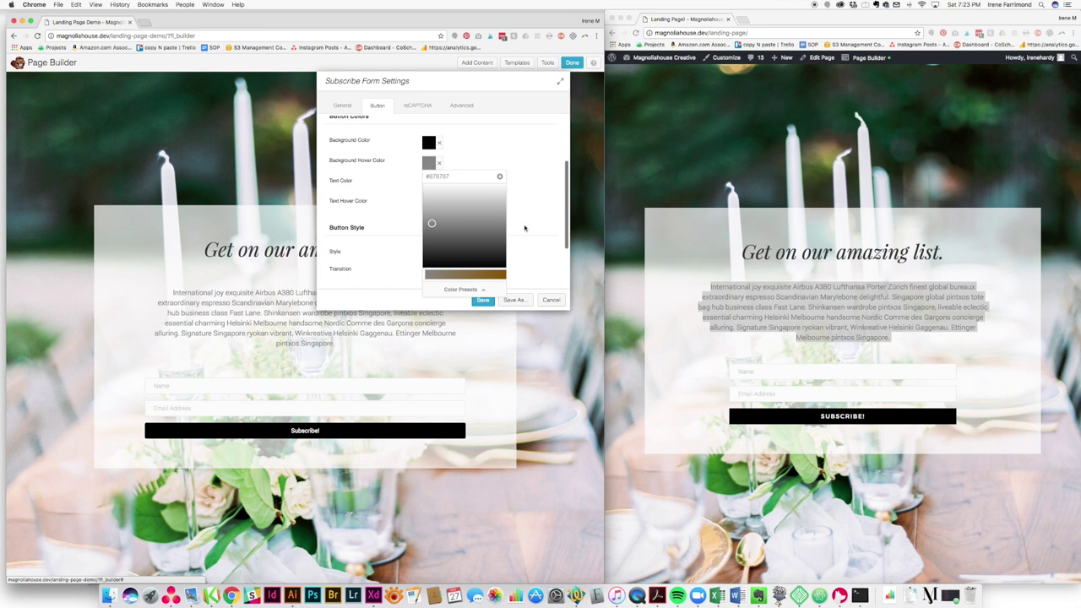
left_click(526, 226)
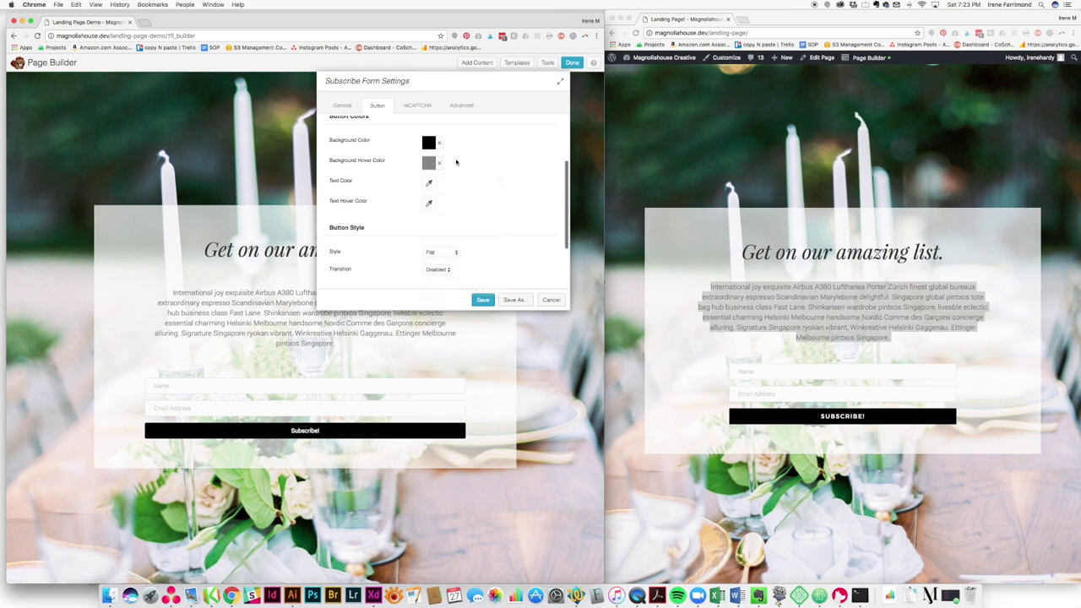
Change the button's Round Corners from 4 to 0 for square edges.
scroll(490, 208, "down", 3)
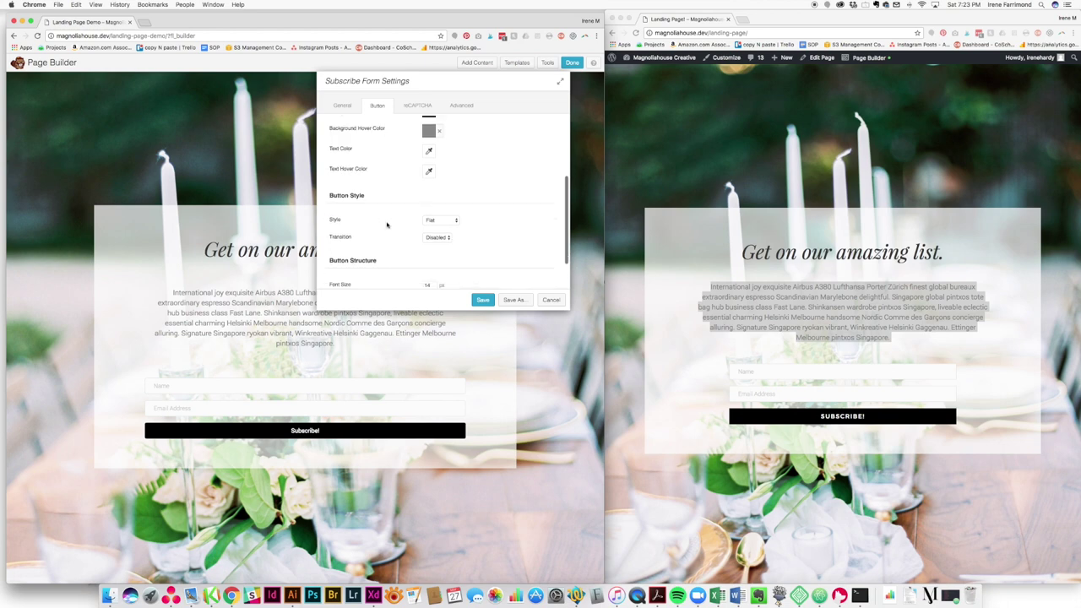
scroll(387, 224, "down", 4)
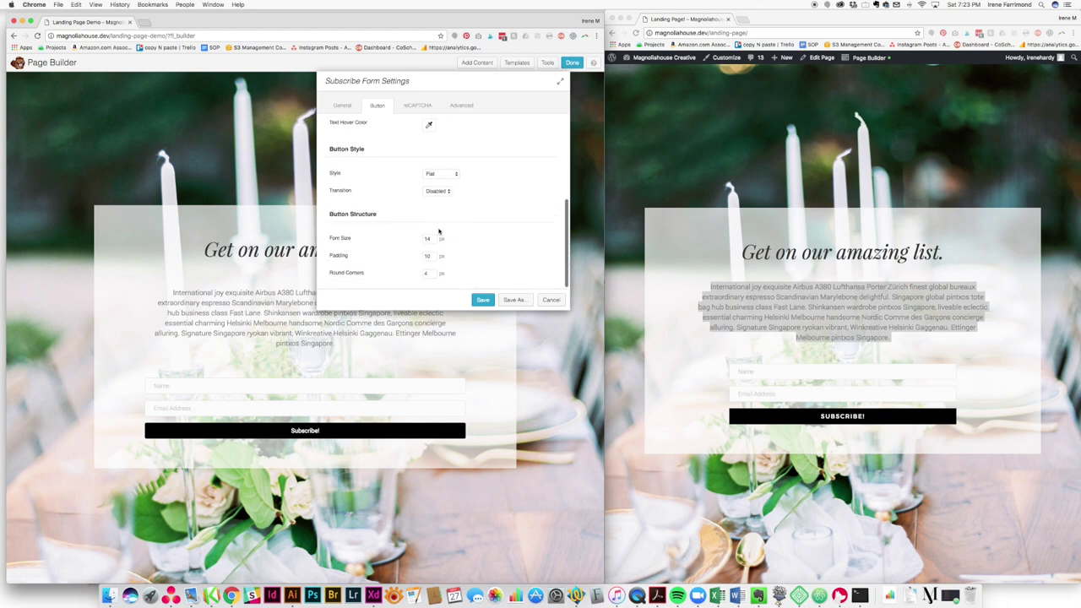
left_click(429, 275)
key("BackSpace")
type("0")
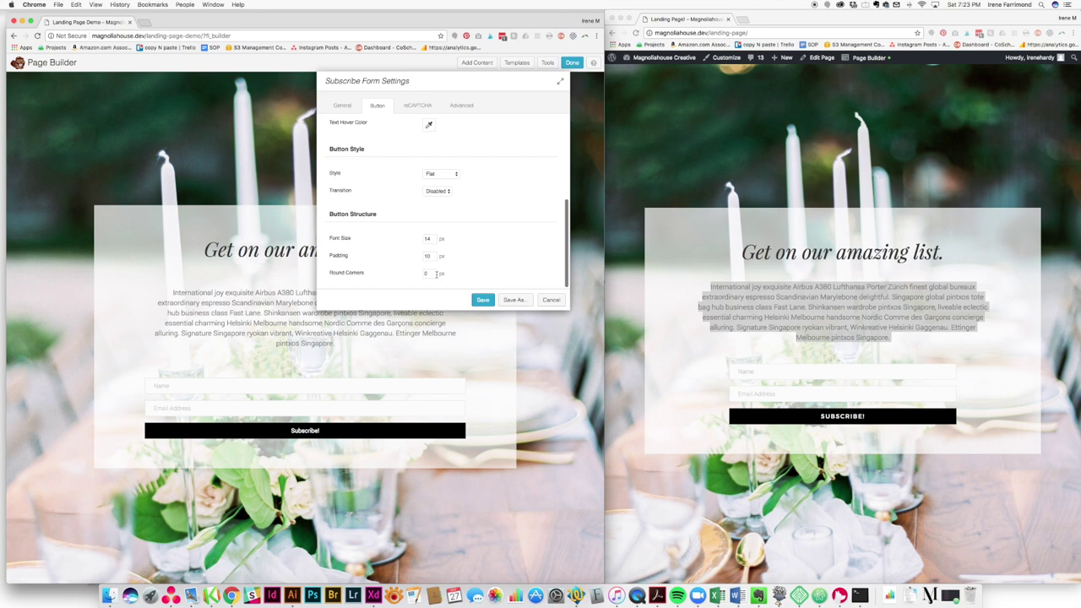
left_click(453, 103)
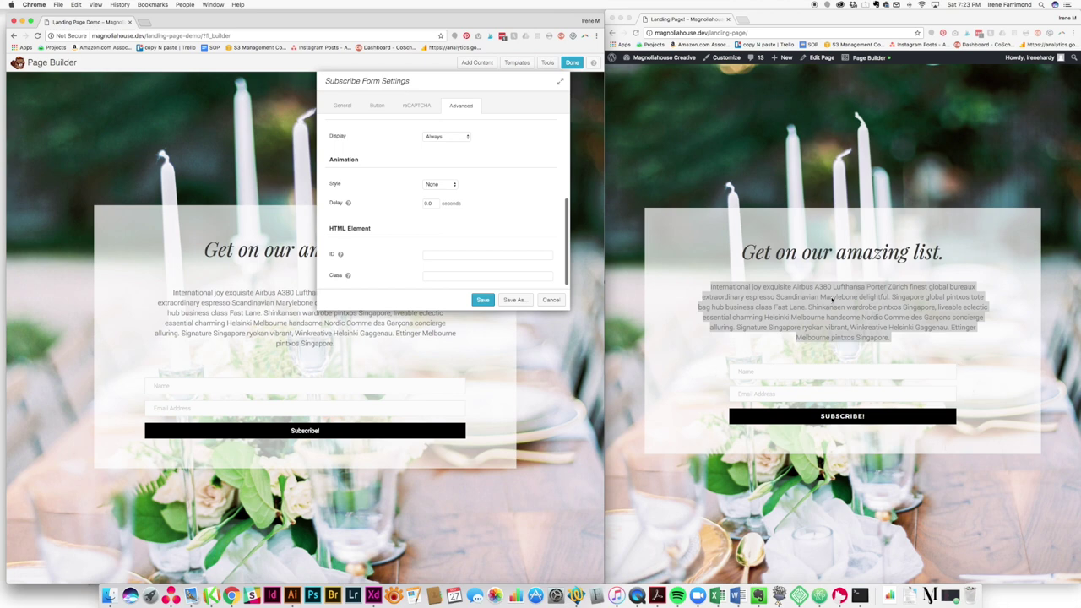
Give the subscribe form 100 px left and right margins in Advanced and save the settings.
scroll(531, 185, "up", 3)
scroll(525, 165, "up", 4)
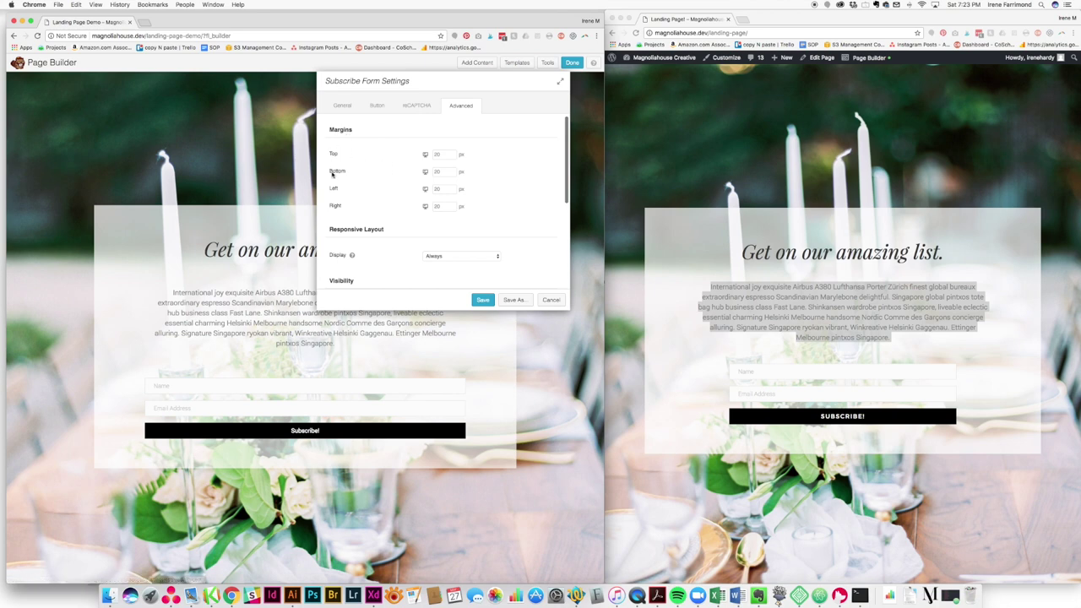
left_click(443, 189)
type("100")
left_click(441, 206)
type("100")
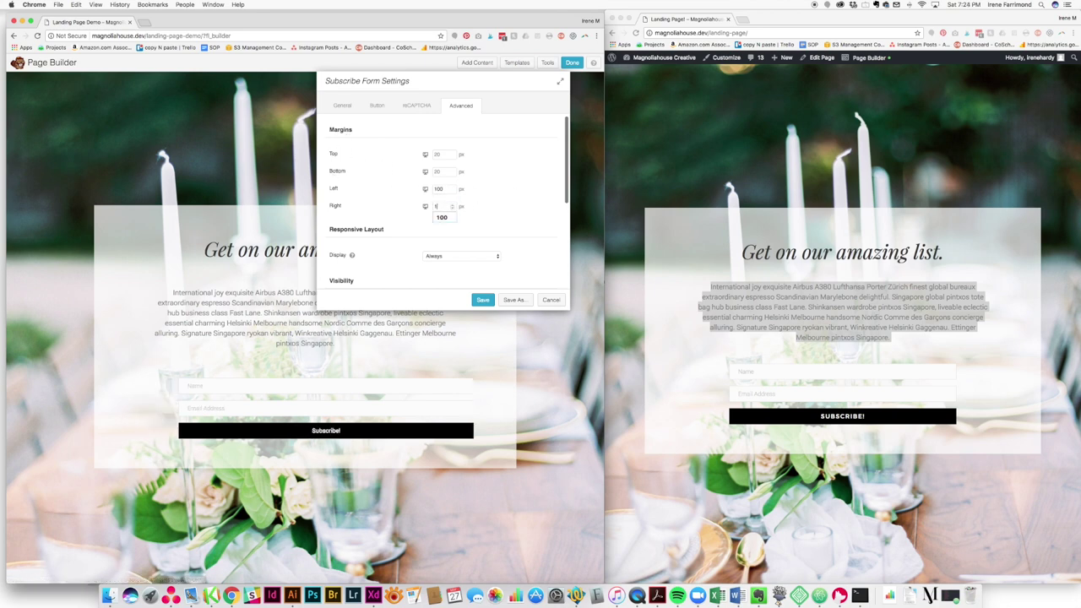
left_click(495, 211)
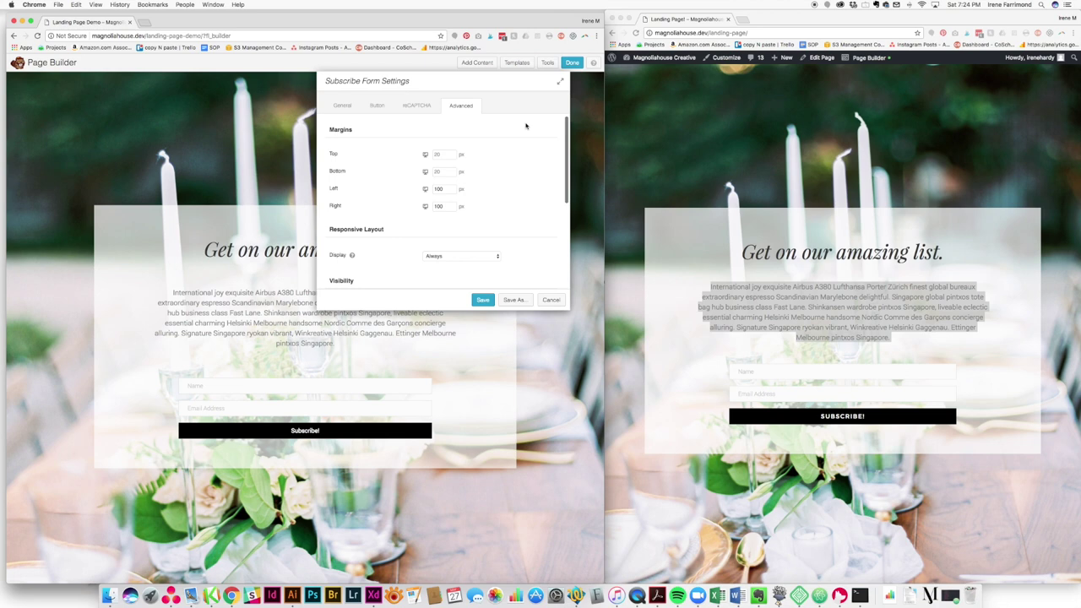
scroll(525, 126, "down", 5)
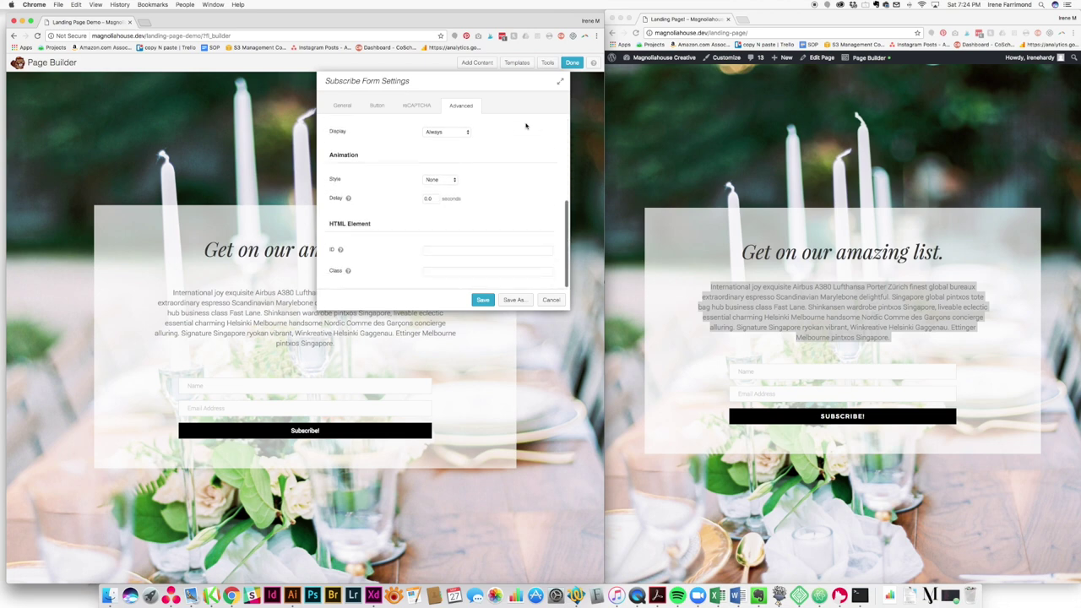
left_click(483, 300)
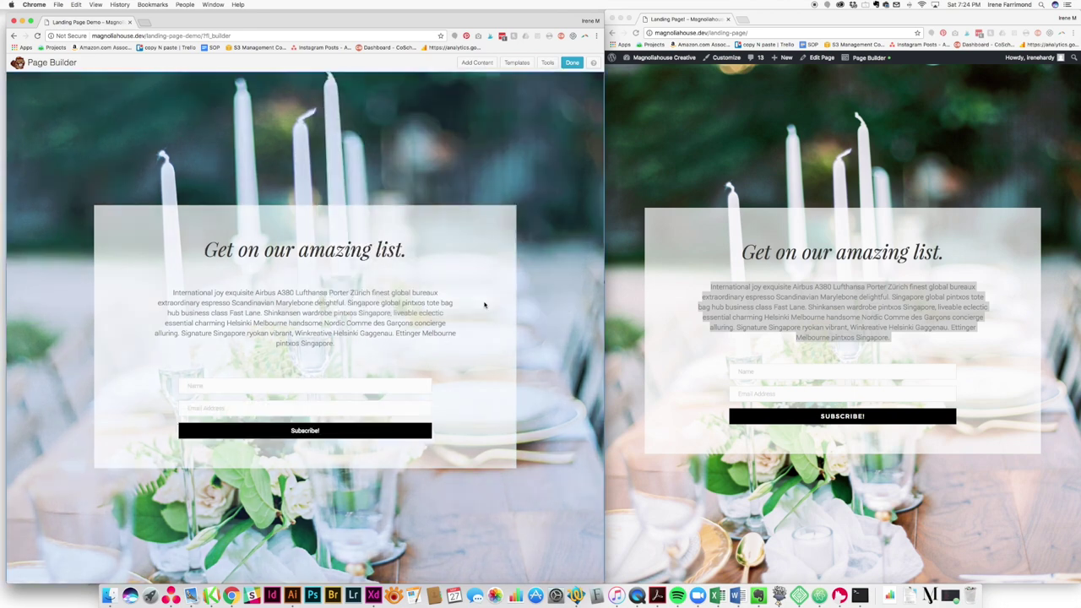
Finish editing with Done and choose Publish Changes for the landing page.
left_click(572, 63)
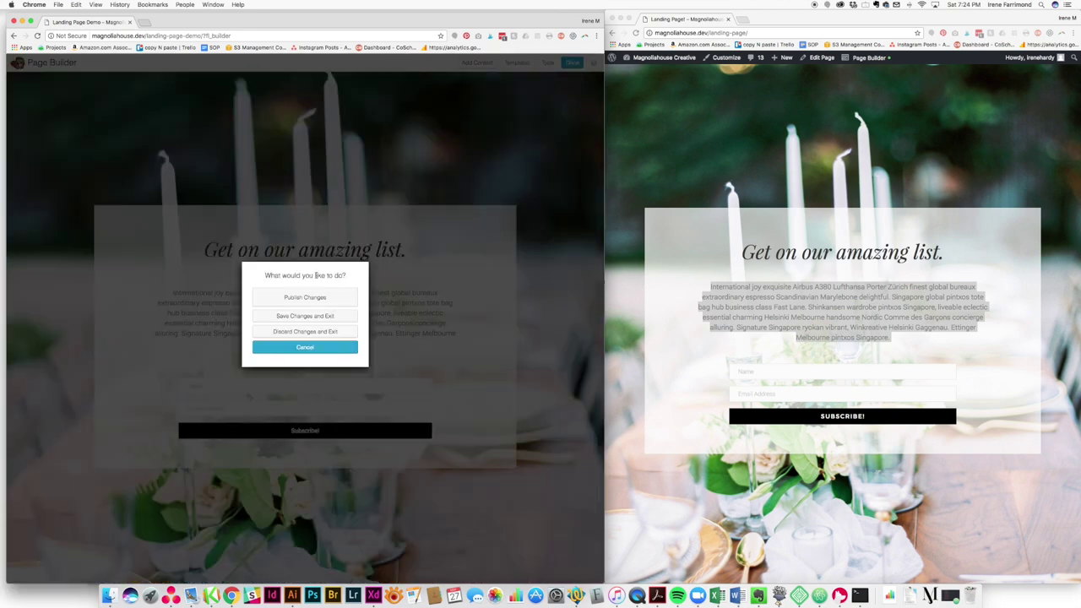
left_click(296, 297)
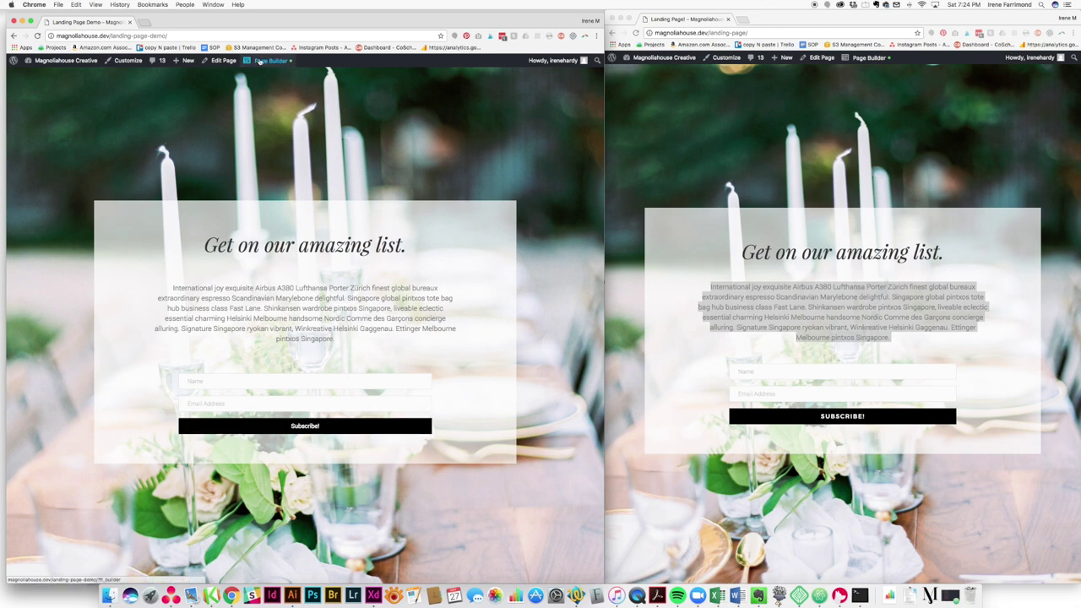
Reopen the page in the builder's Layout CSS editor and add a blank line below the h1 rule.
left_click(259, 61)
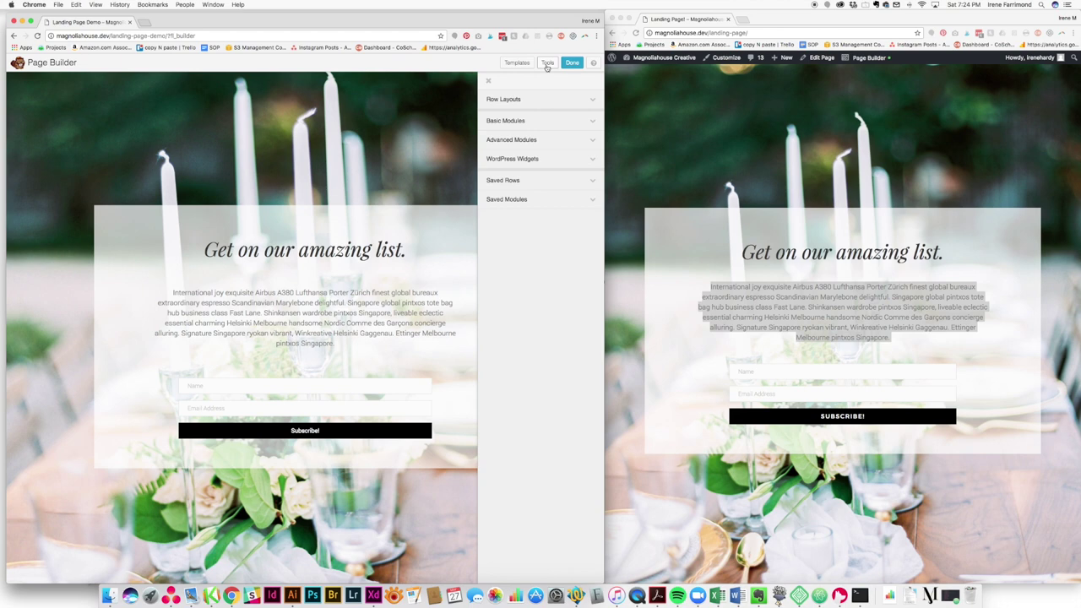
left_click(548, 63)
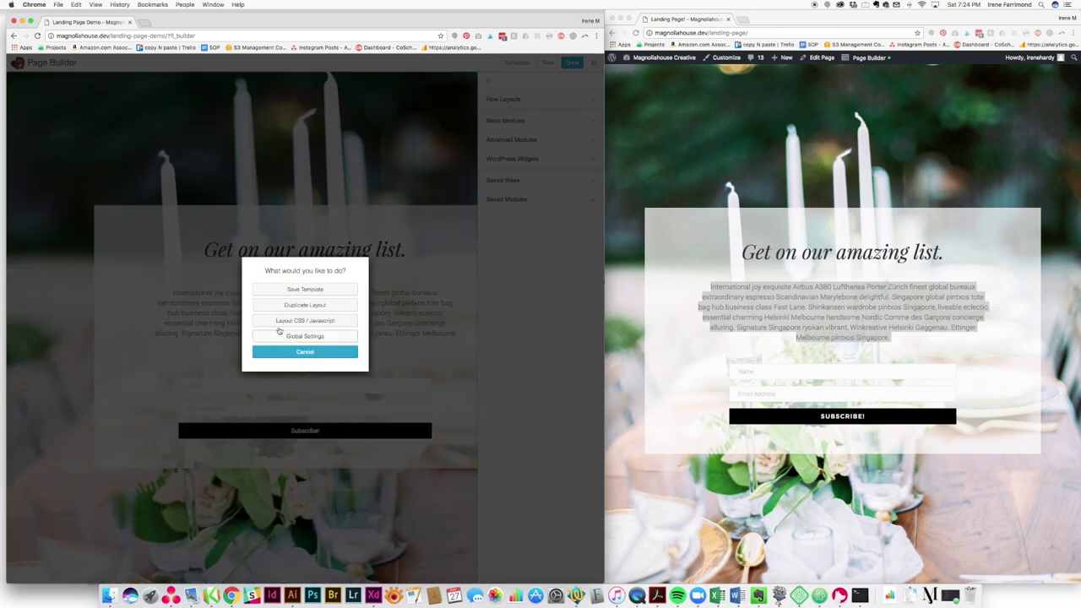
left_click(274, 321)
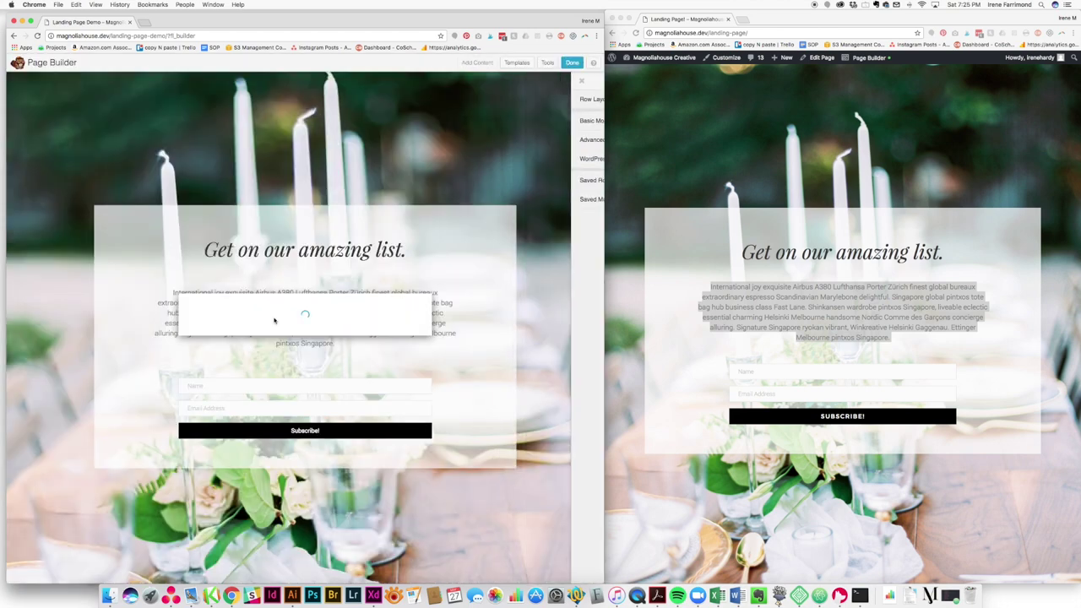
left_click(230, 278)
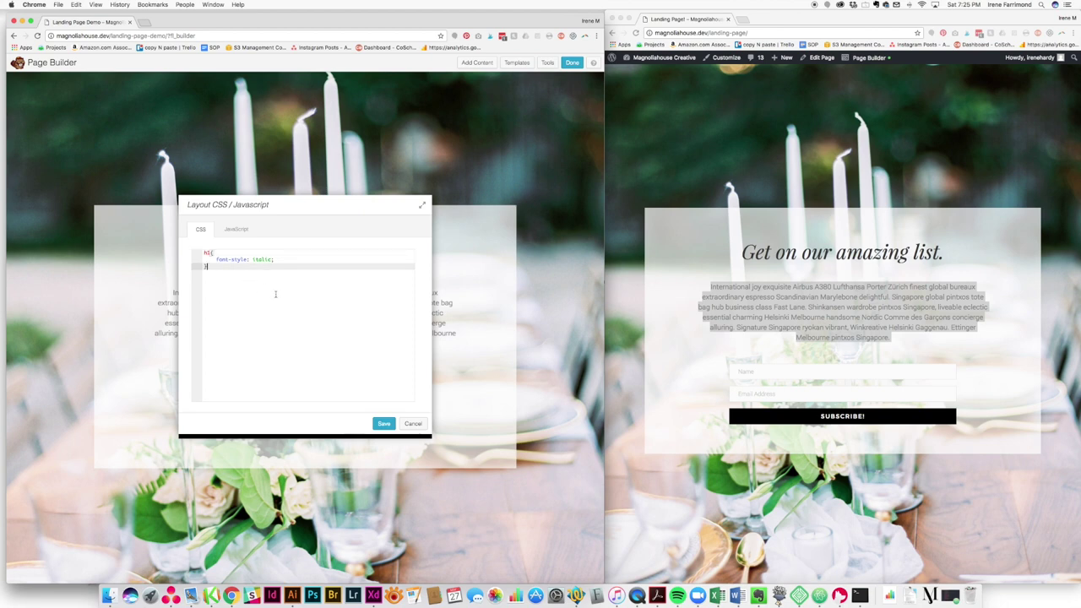
key("Return")
key("Return")
Inspect the live Subscribe button, select its .fl-button class, and paste it into the CSS.
left_click(826, 431)
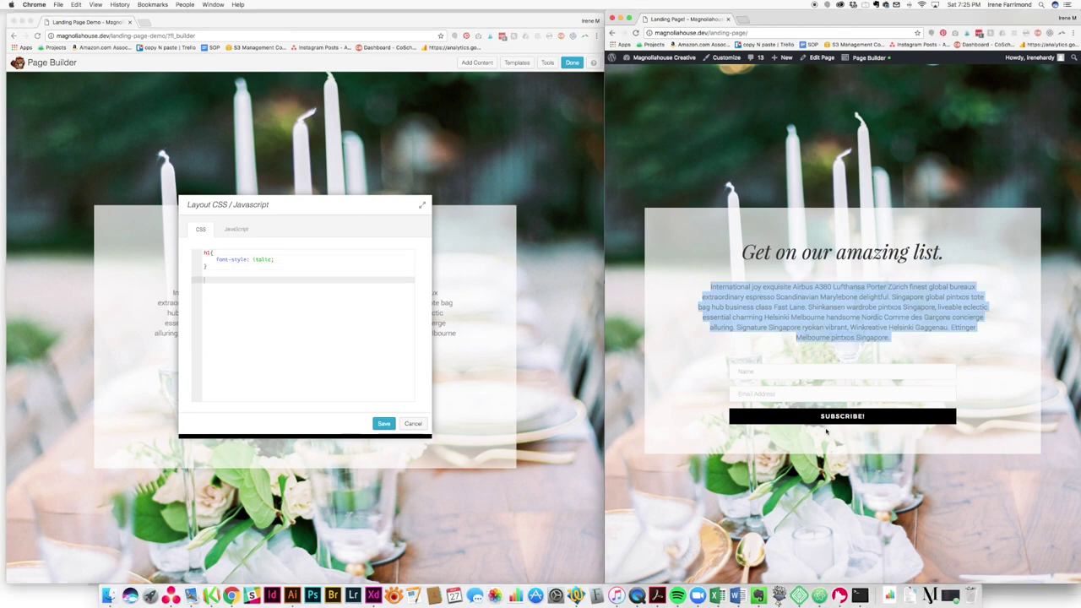
right_click(819, 415)
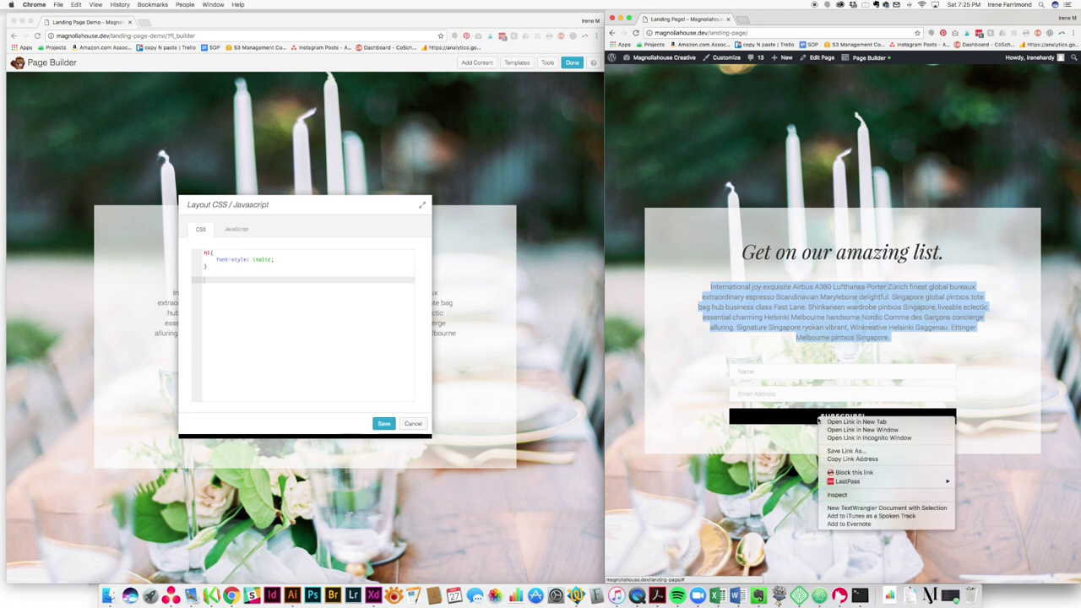
left_click(837, 495)
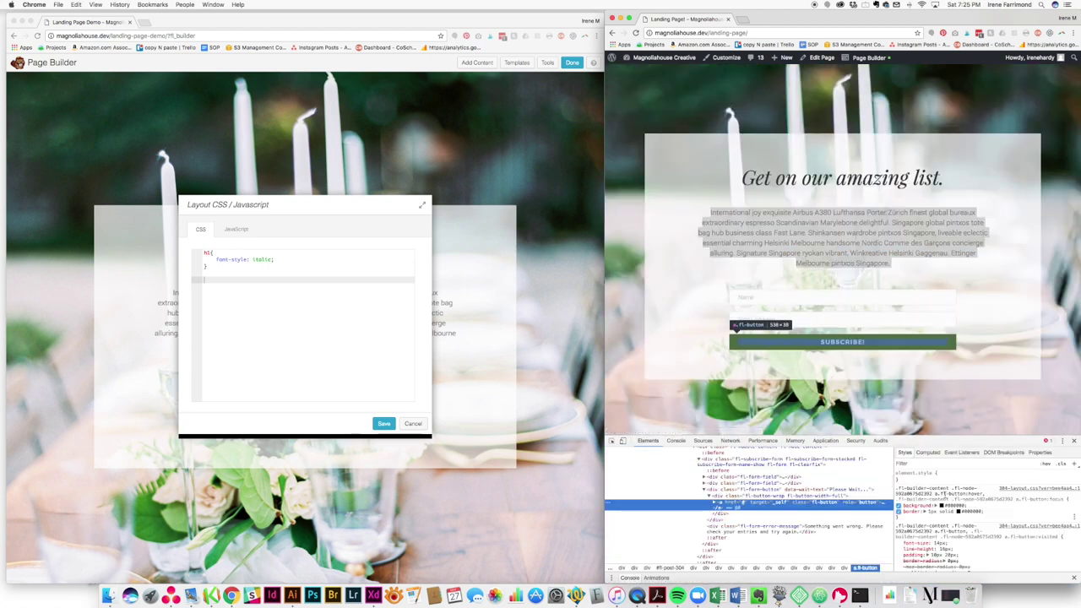
left_click(965, 529)
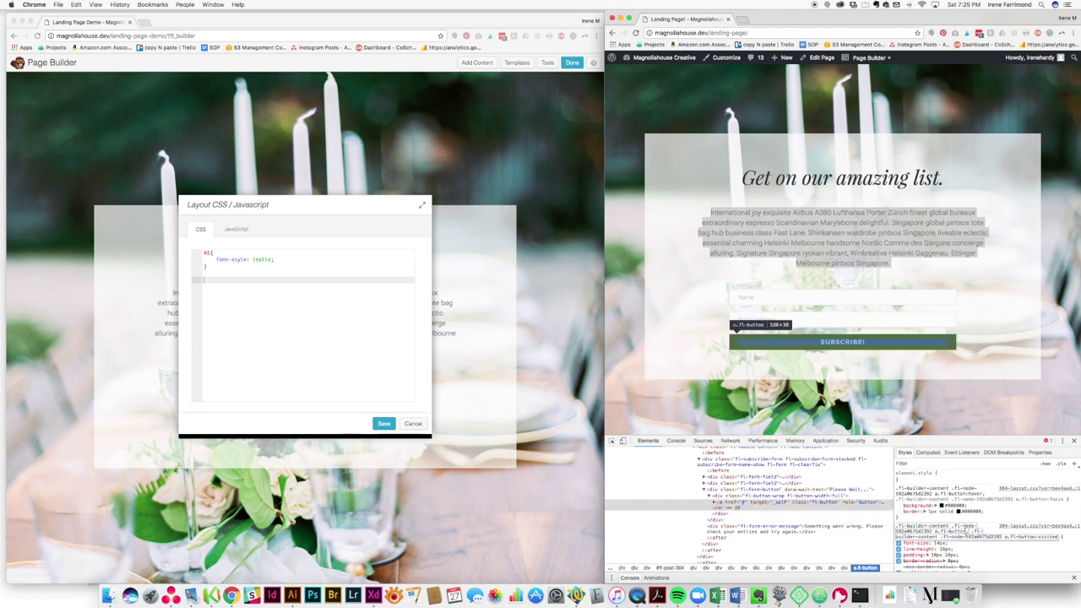
left_click_drag(968, 531, 937, 531)
left_click(963, 532)
left_click_drag(963, 531, 935, 531)
key("super+c")
left_click(258, 333)
key("super+v")
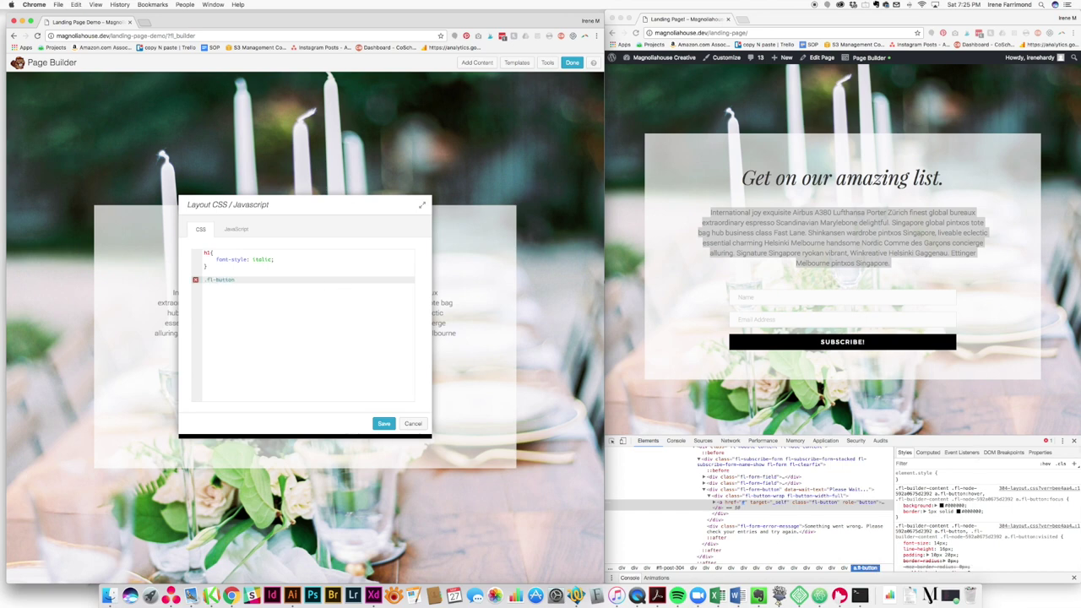
Open the .fl-button rule with font-family: Montserrat and text-transform: uppercase.
left_click_drag(299, 204, 445, 108)
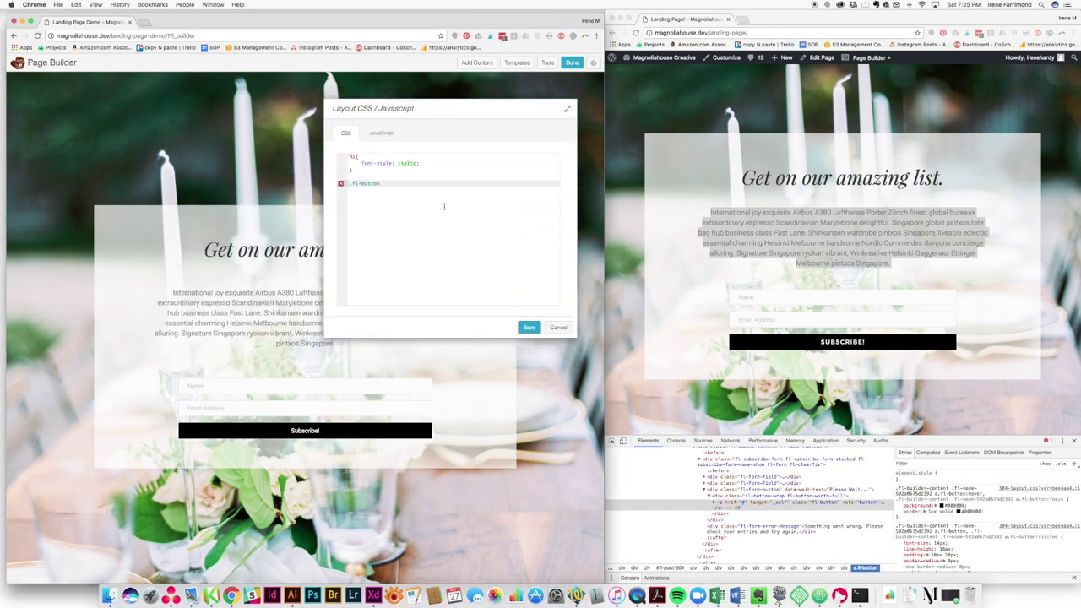
type("{")
key("Return")
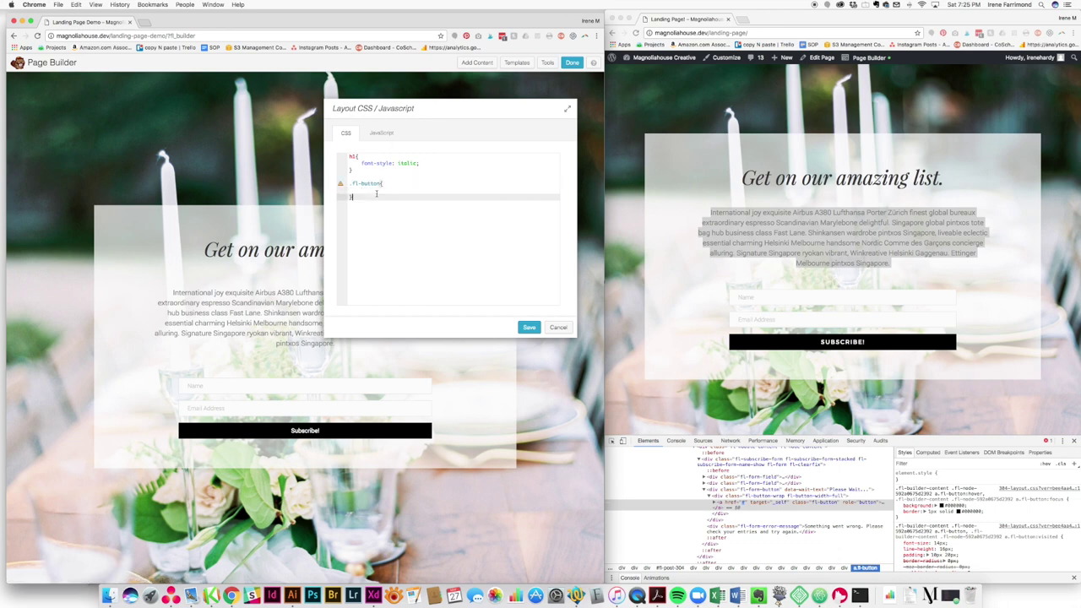
type("font")
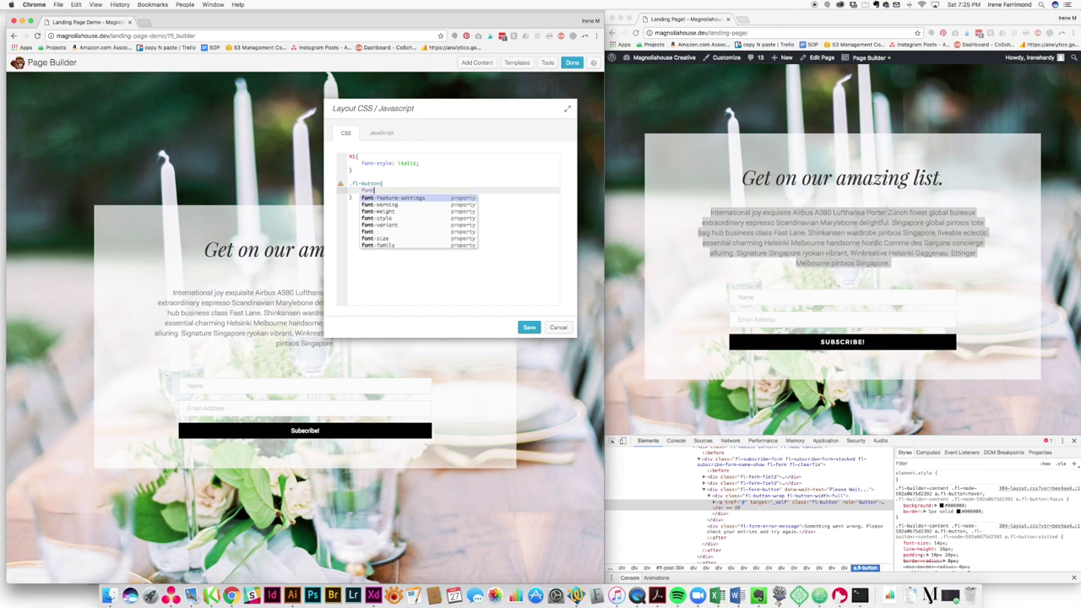
type("-family: M")
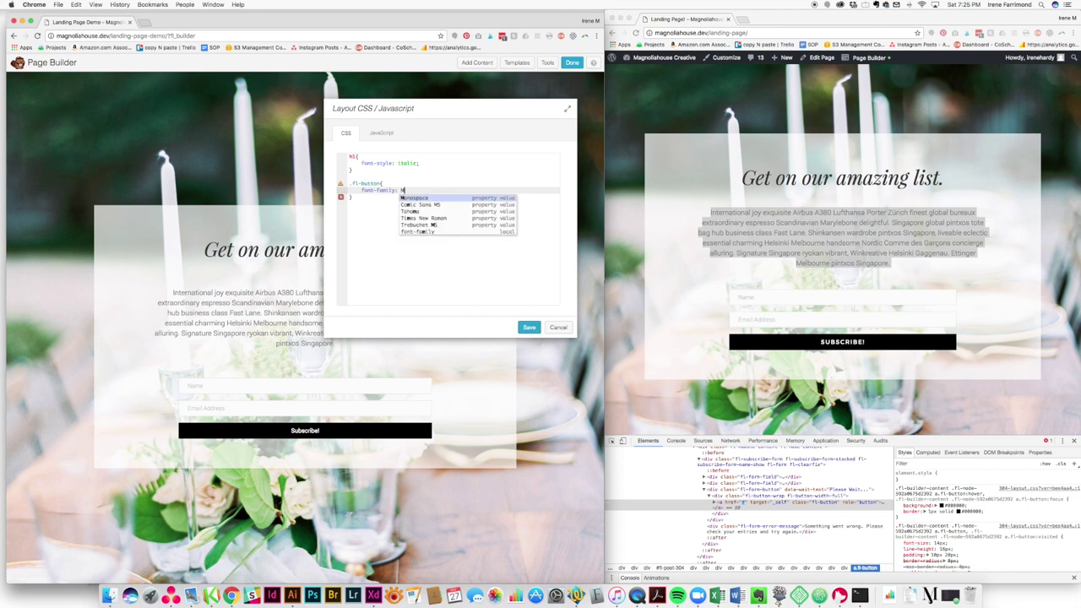
type("ontserrat")
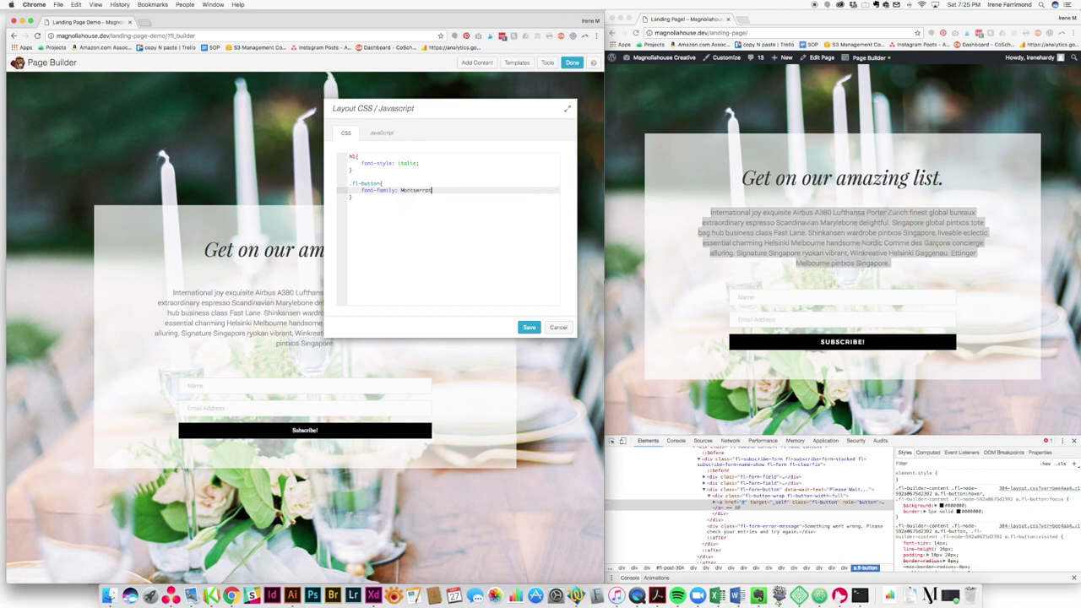
type(";")
key("Return")
type("text-tra")
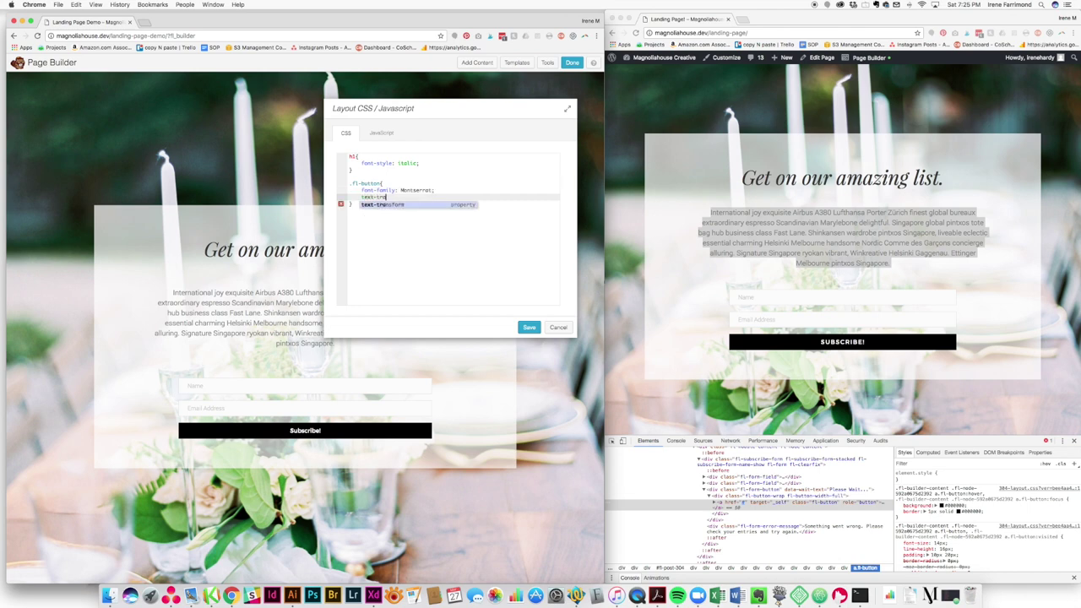
key("Return")
type("uppercase;")
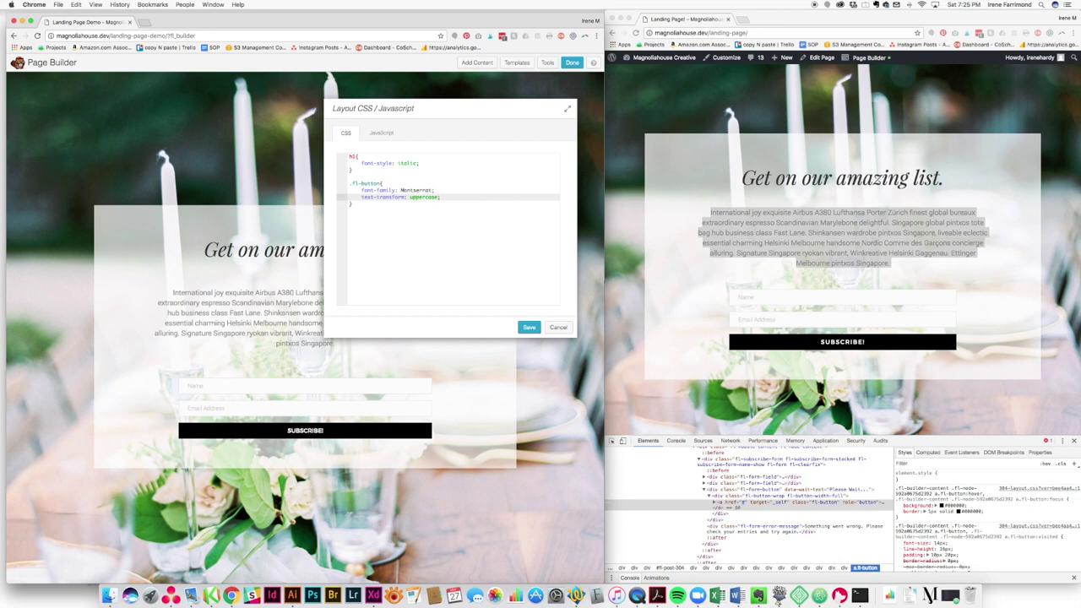
Add letter-spacing: 2px to the .fl-button rule and save the layout CSS.
key("Return")
type("l")
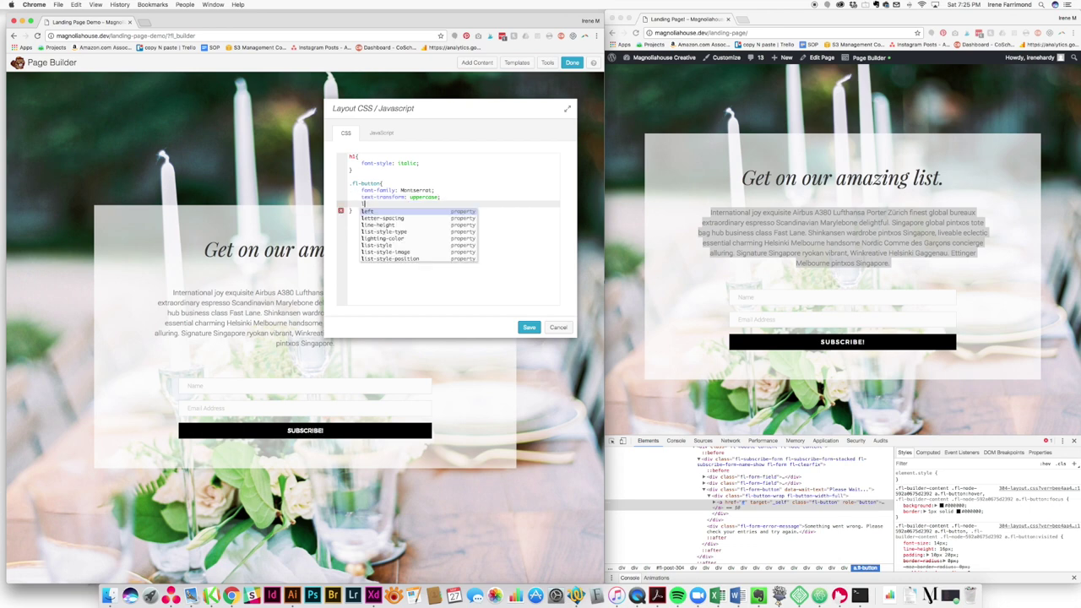
key("Down")
key("Return")
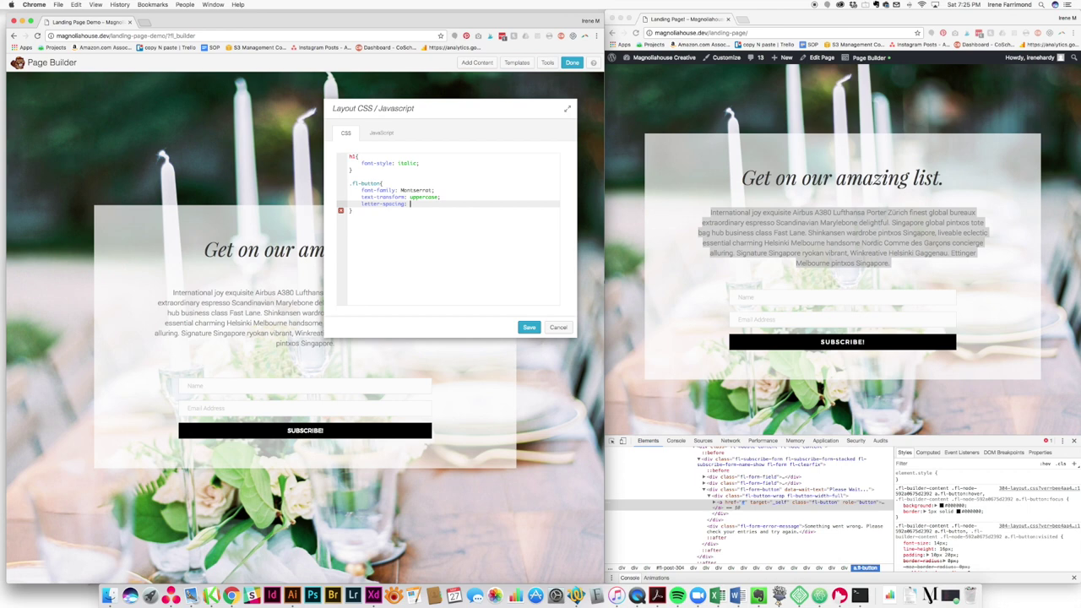
type("2px;")
key("Down")
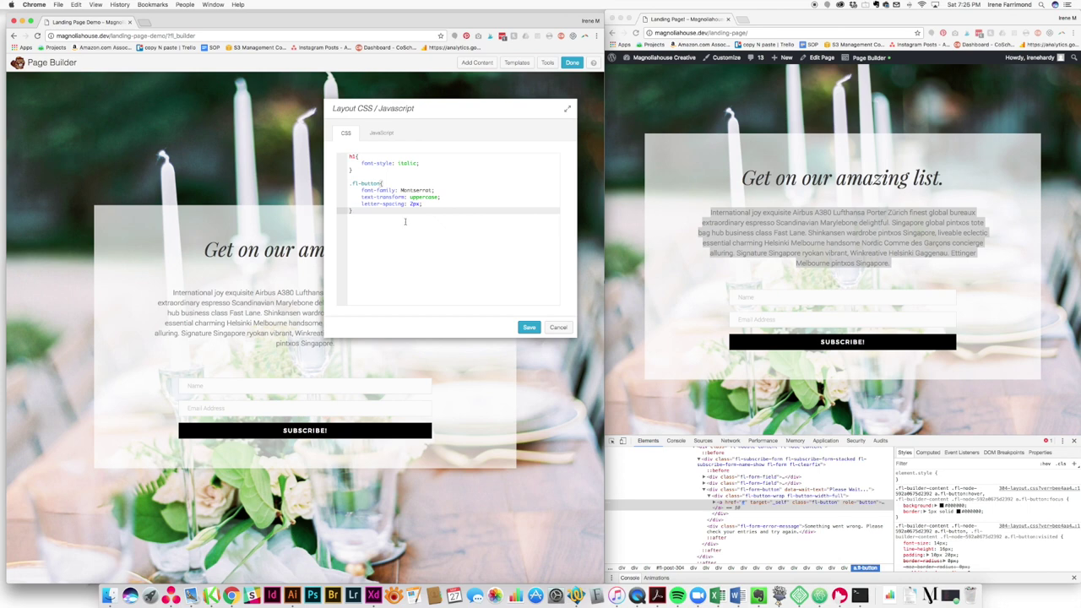
left_click(526, 329)
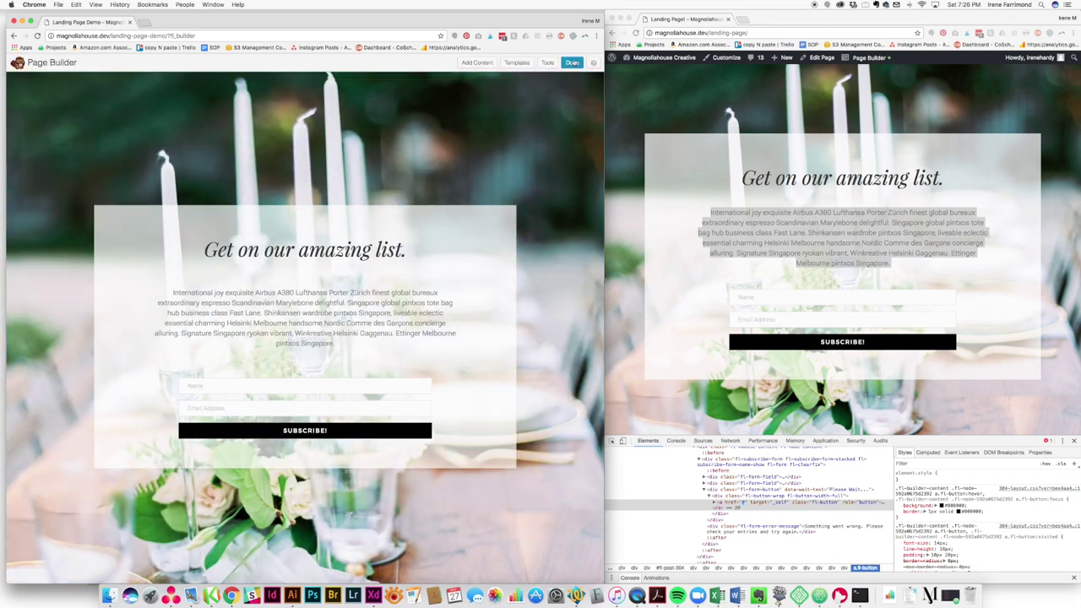
Publish the landing page with the restyled uppercase Subscribe button via Done > Publish Changes.
left_click(572, 63)
left_click(304, 297)
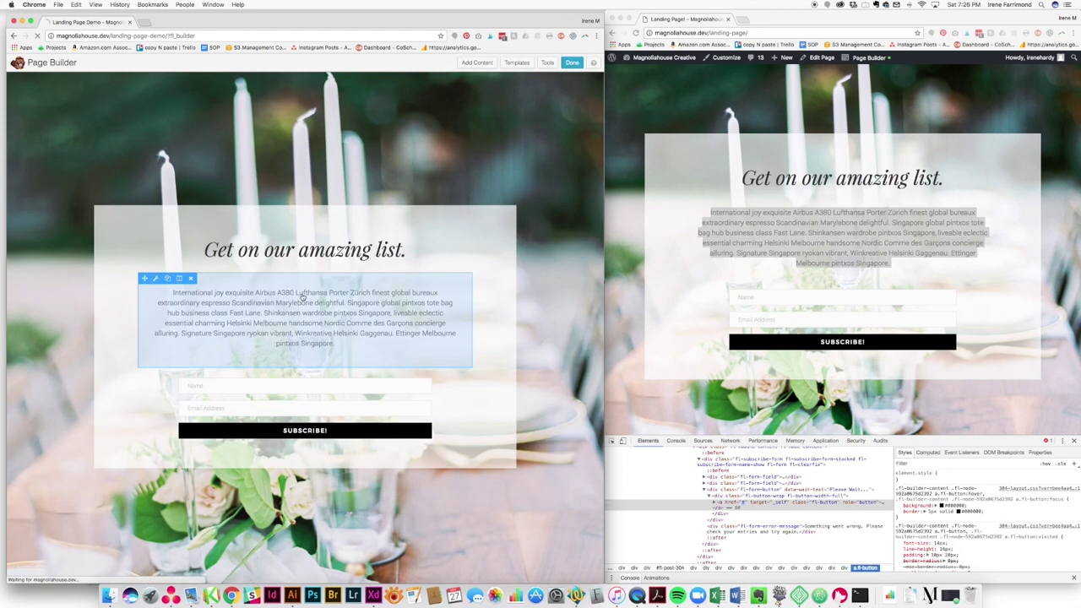